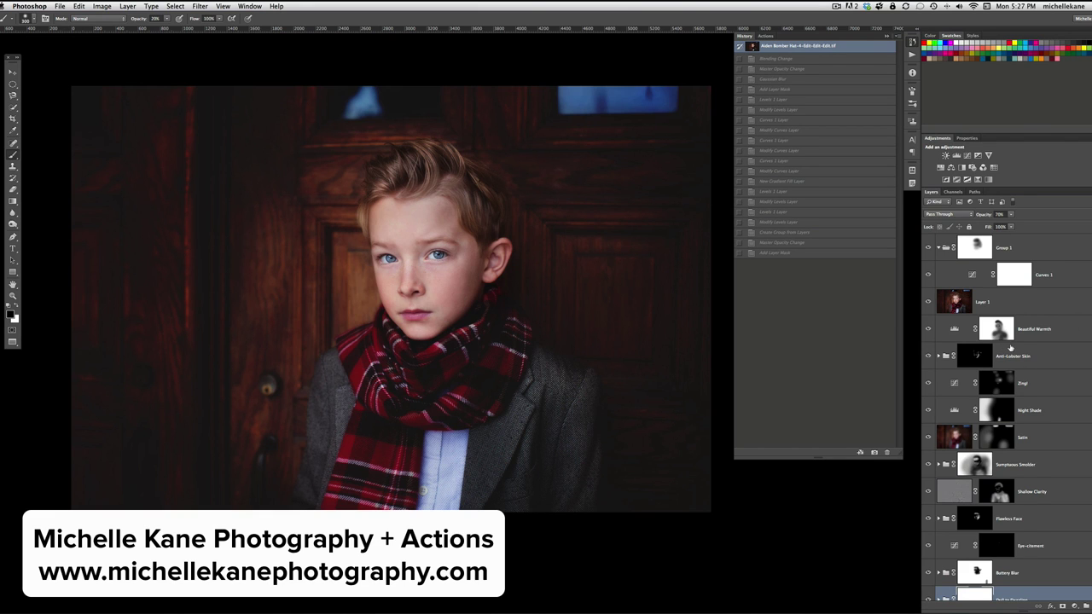
- Compare the edited portrait with the original by showing only the Background layer and restoring all the edit layers
scroll(1011, 347, "down", 2)
left_click(930, 588, "alt")
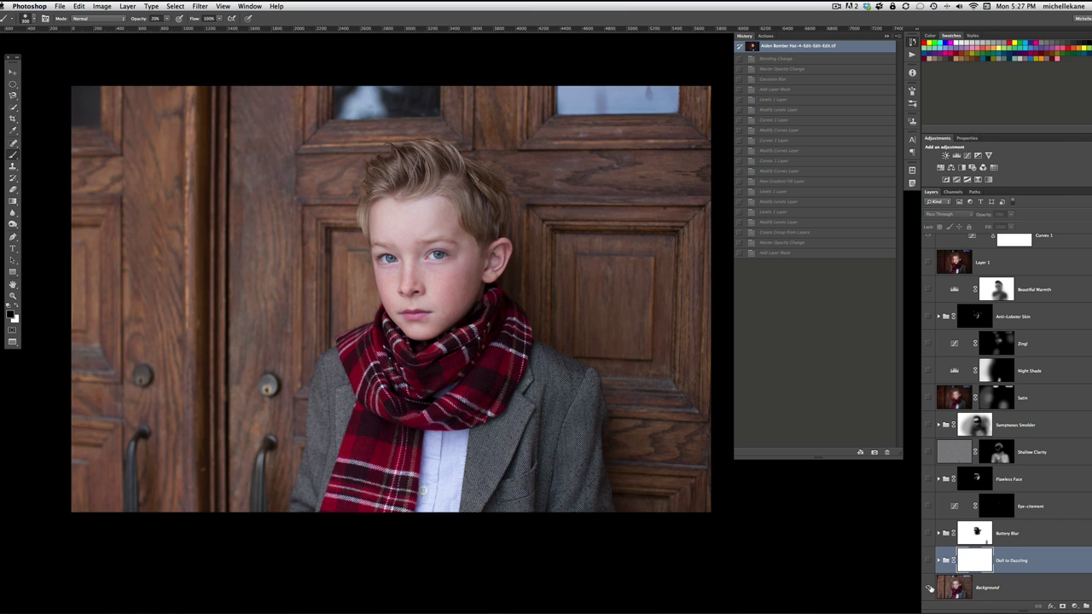
left_click(930, 588, "alt")
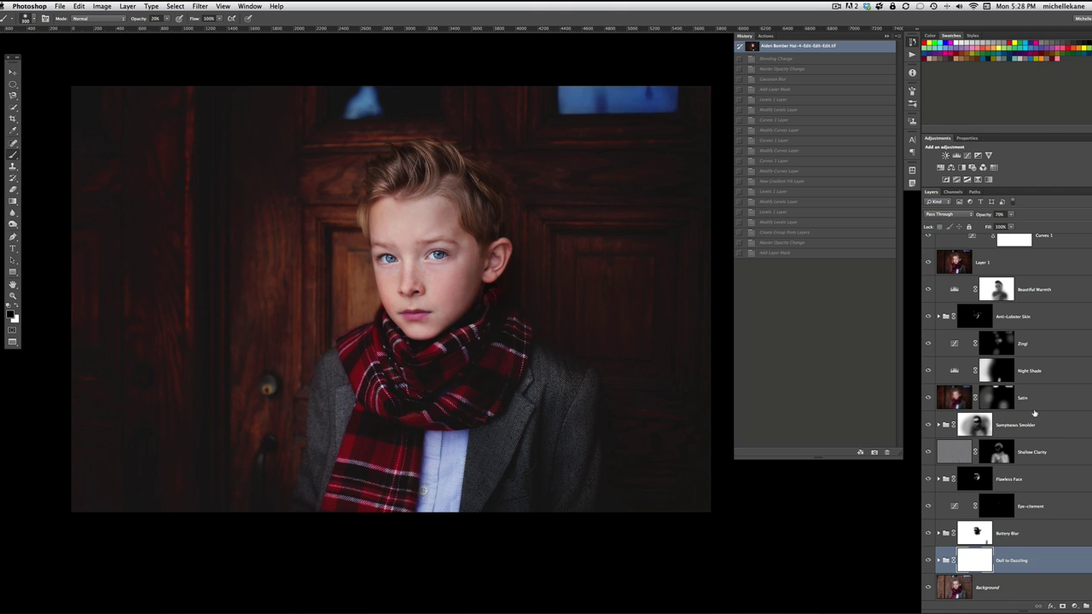
- Delete all edit layers and groups from Group 1 down to Dull to Dazzling, keeping only the Background layer
scroll(1001, 350, "up", 2)
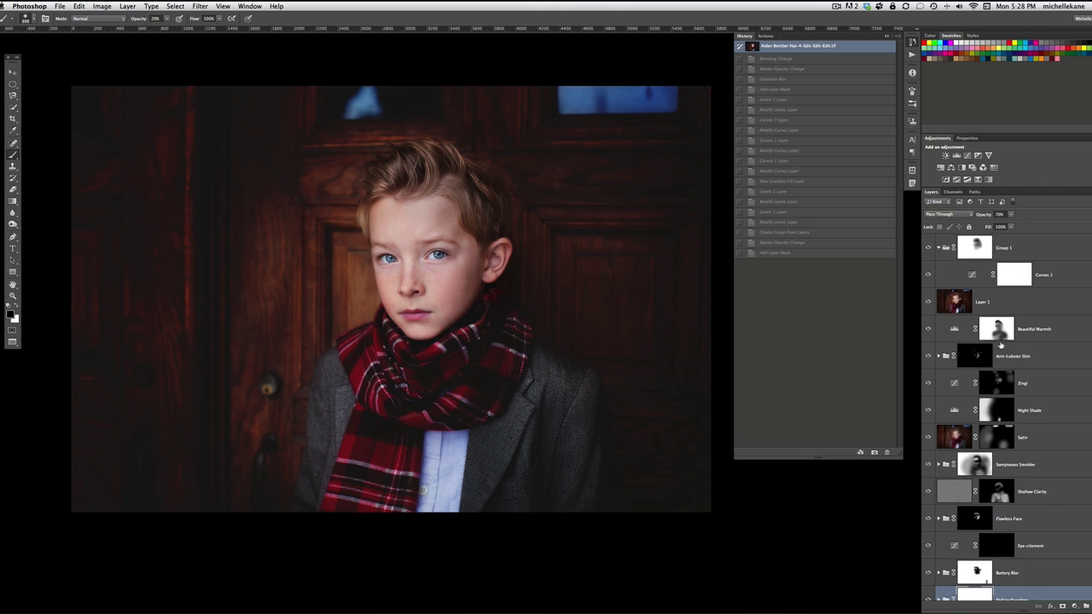
left_click(1039, 249)
scroll(1038, 418, "down", 1)
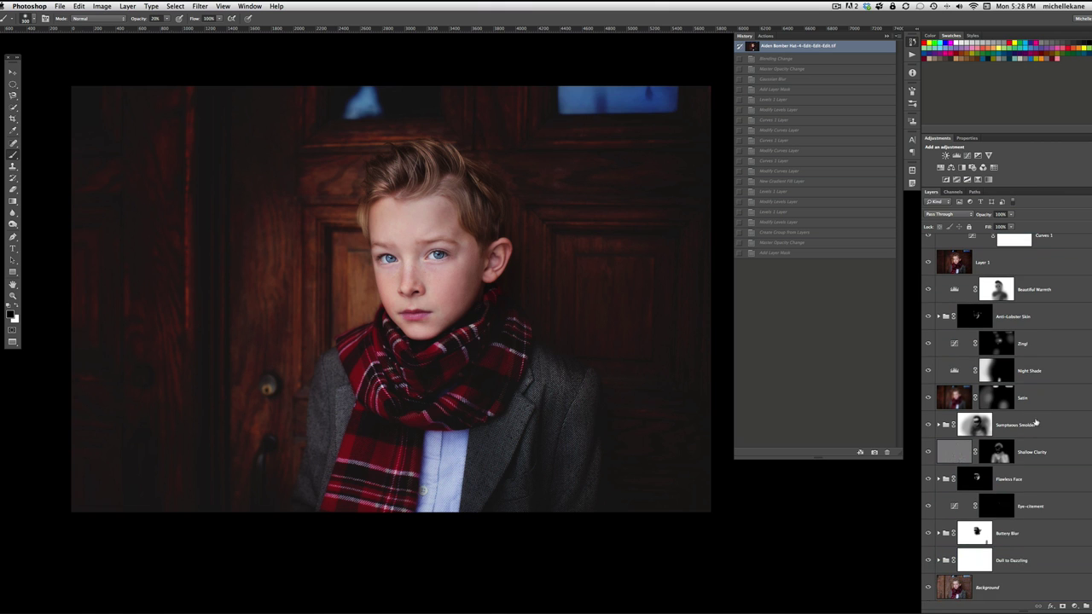
left_click(1037, 563, "shift")
key("Delete")
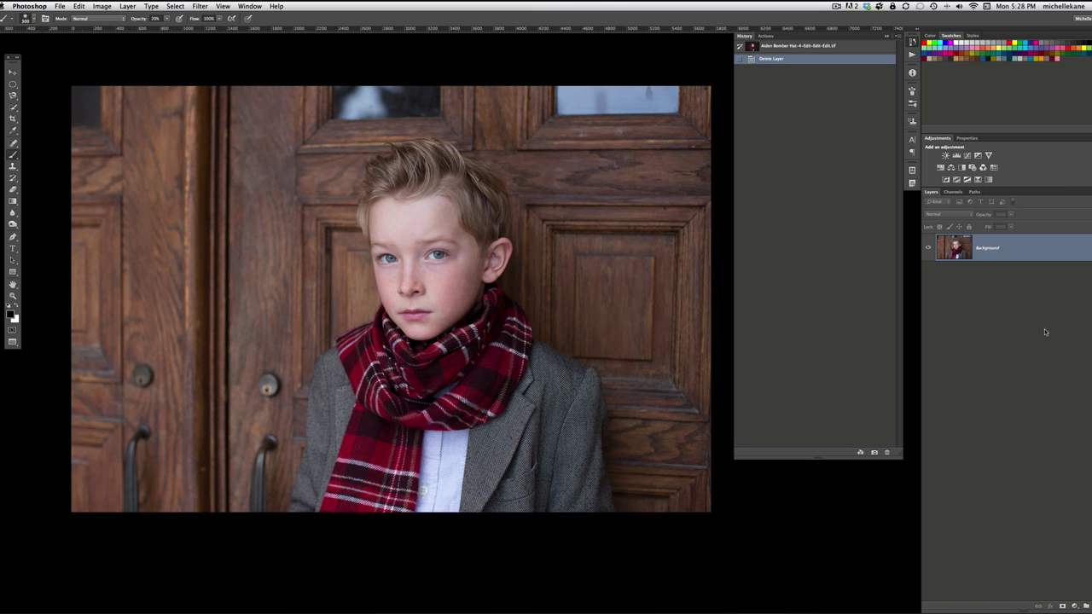
- Find and run the Dull to Dazzling action on the Background layer, continuing past its instruction message
key("F1")
type("dull")
key("Return")
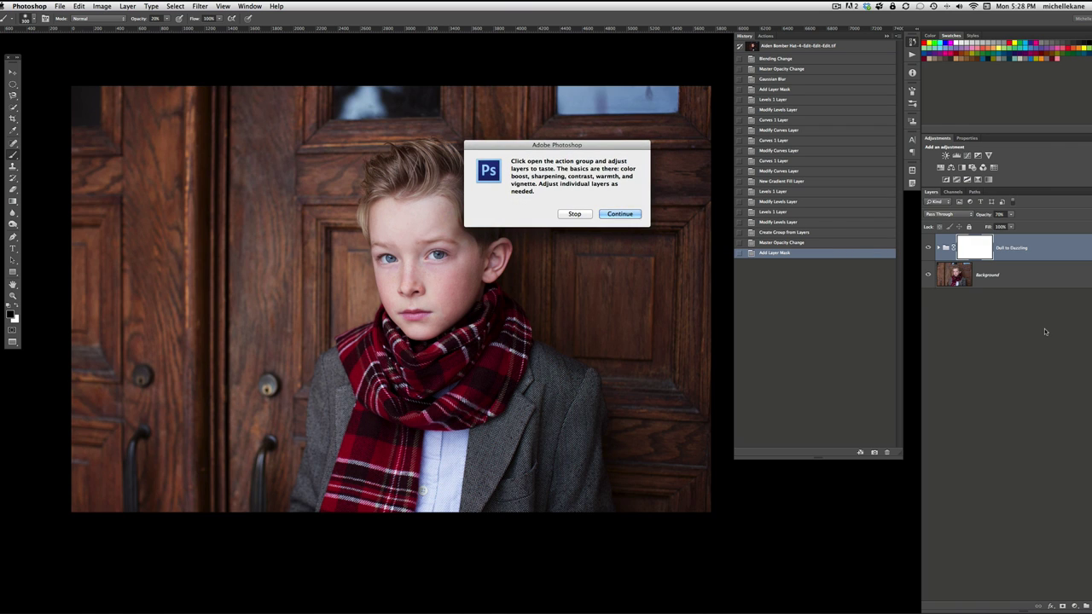
key("Return")
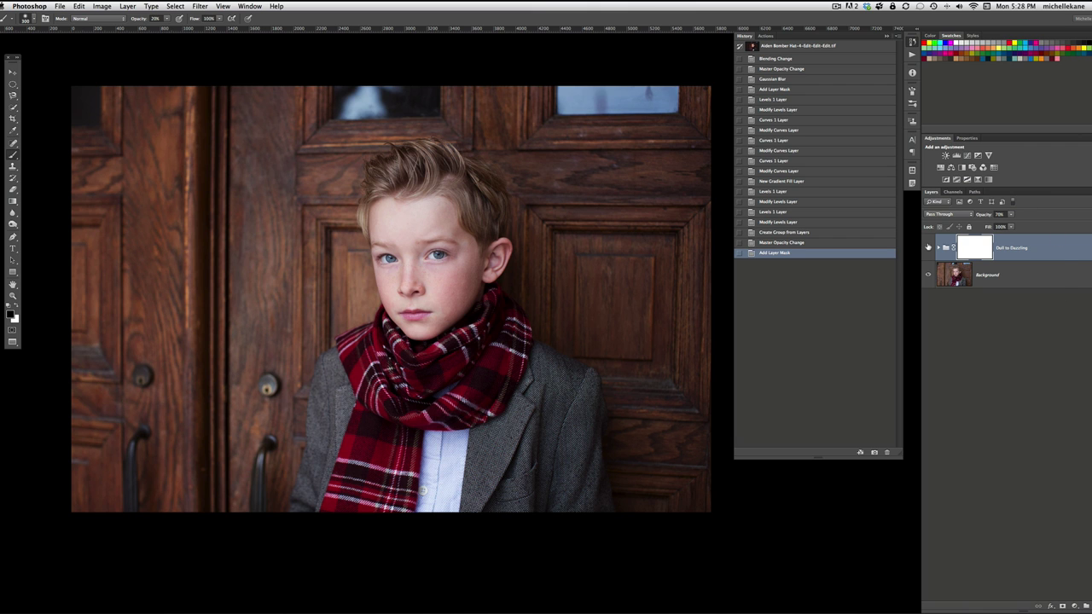
- Toggle the Dull to Dazzling group's visibility to compare the portrait with and without its effect
left_click(928, 247)
left_click(928, 248)
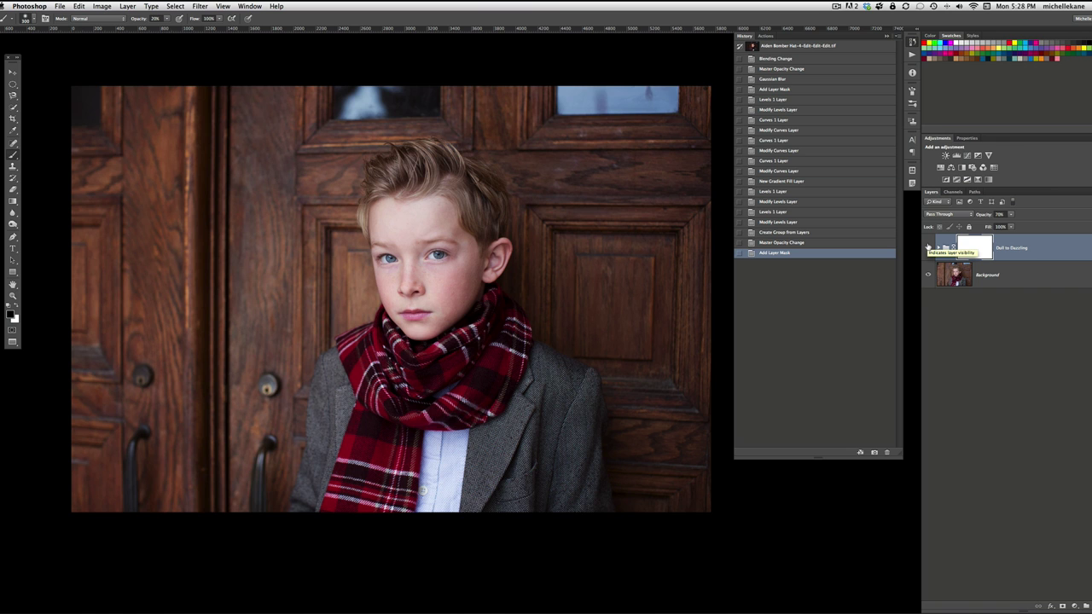
left_click(928, 247)
left_click(928, 248)
left_click(928, 247)
left_click(928, 247)
- Find and run the Buttery Blur action from the Botanical Blends set, continuing past its instruction message
key("F2")
type("buttery")
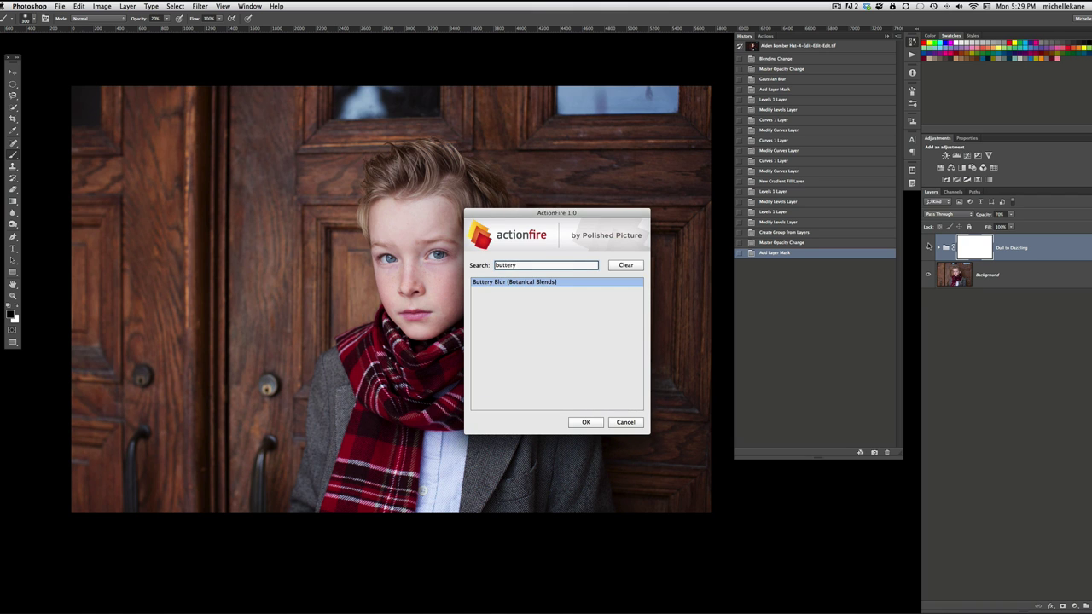
key("Return")
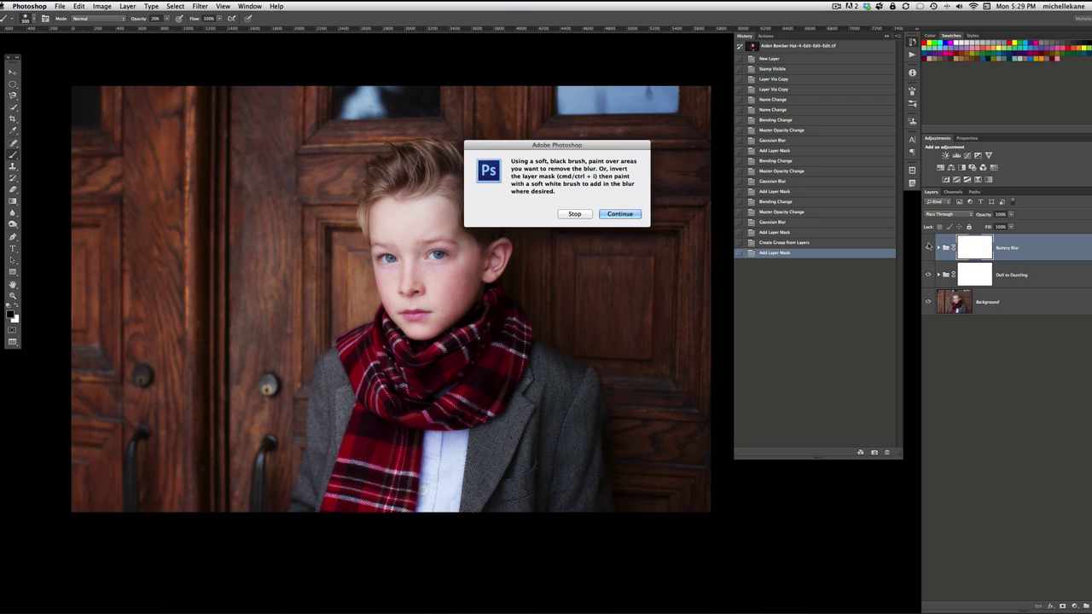
left_click(635, 215)
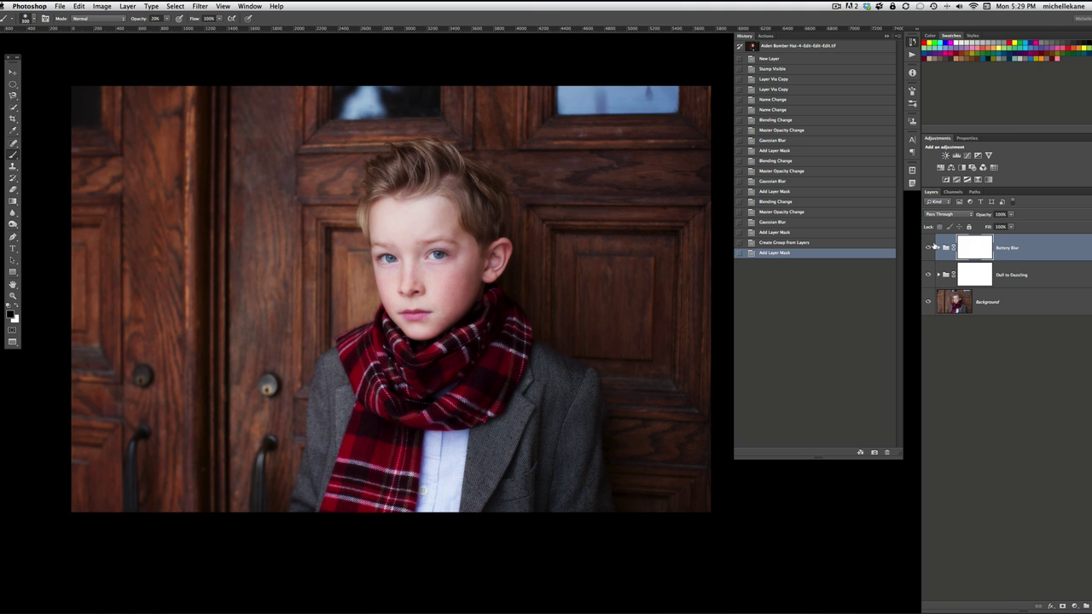
- Paint black on the Buttery Blur mask over the boy's eyes and brows with a smaller brush at 30% opacity
key("3")
key("[")
left_click(389, 258)
left_click(389, 257)
left_click(445, 255)
left_click(400, 254)
left_click(435, 254)
left_click(437, 255)
left_click(439, 255)
left_click(440, 254)
left_click(399, 251)
left_click(385, 254)
left_click(398, 244)
left_click(400, 243)
left_click(401, 244)
left_click(454, 256)
left_click(395, 258)
left_click(397, 255)
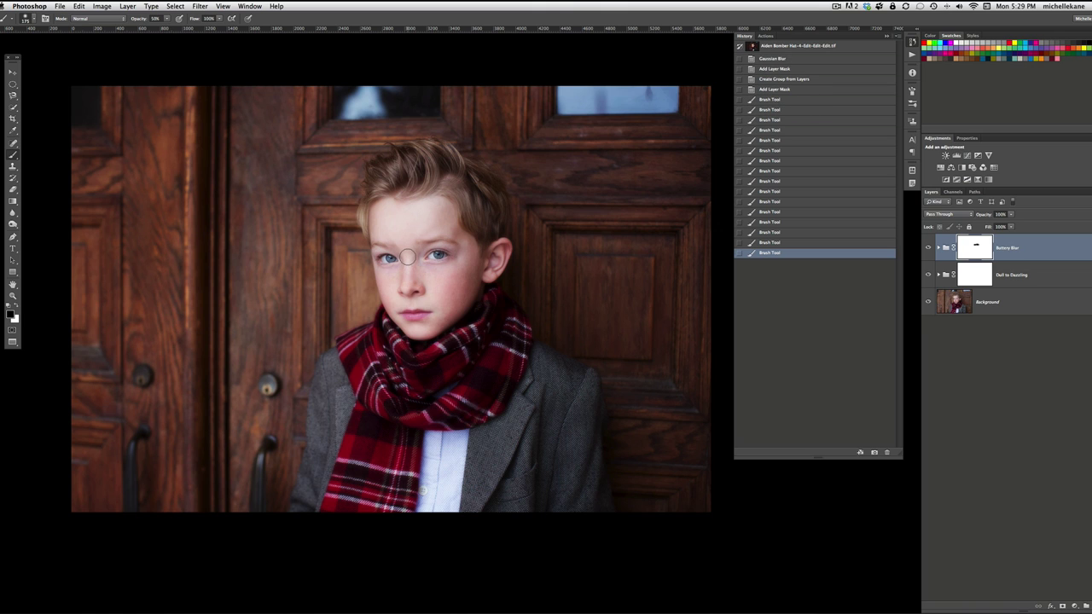
- Paint more blur away on the Buttery Blur mask around the ear, hair and face, varying the brush size
left_click(498, 257)
left_click(499, 253)
left_click(490, 269)
left_click(490, 269)
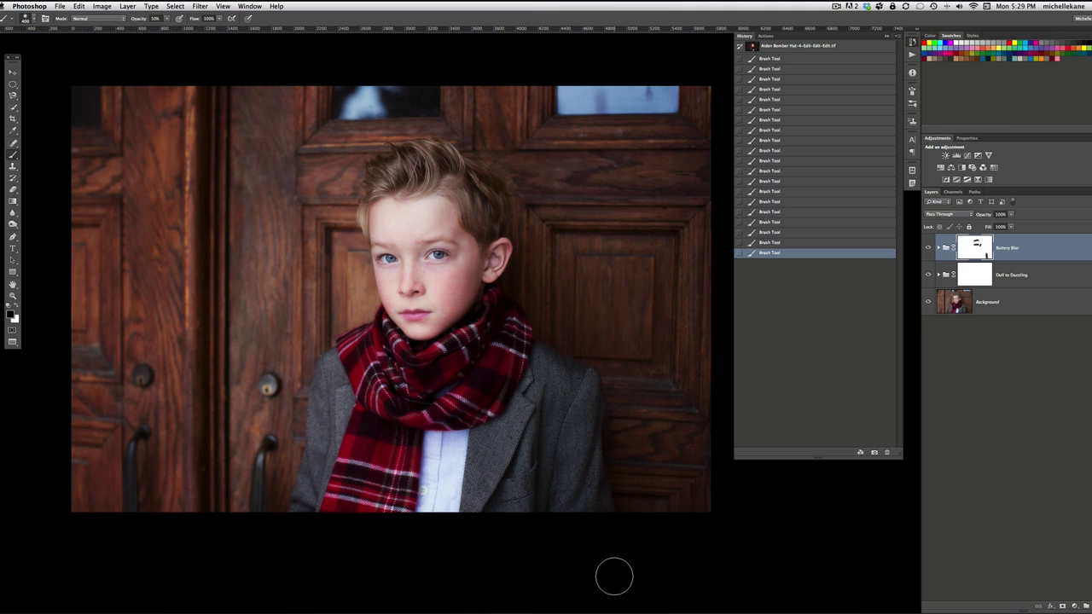
key("bracketleft")
key("bracketleft")
key("bracketleft")
key("bracketleft")
key("bracketleft")
key("bracketleft")
key("bracketright")
key("bracketright")
key("bracketright")
key("bracketright")
key("bracketright")
key("bracketright")
- Find and run the Flawless Face action above the Buttery Blur group
key("super+equal")
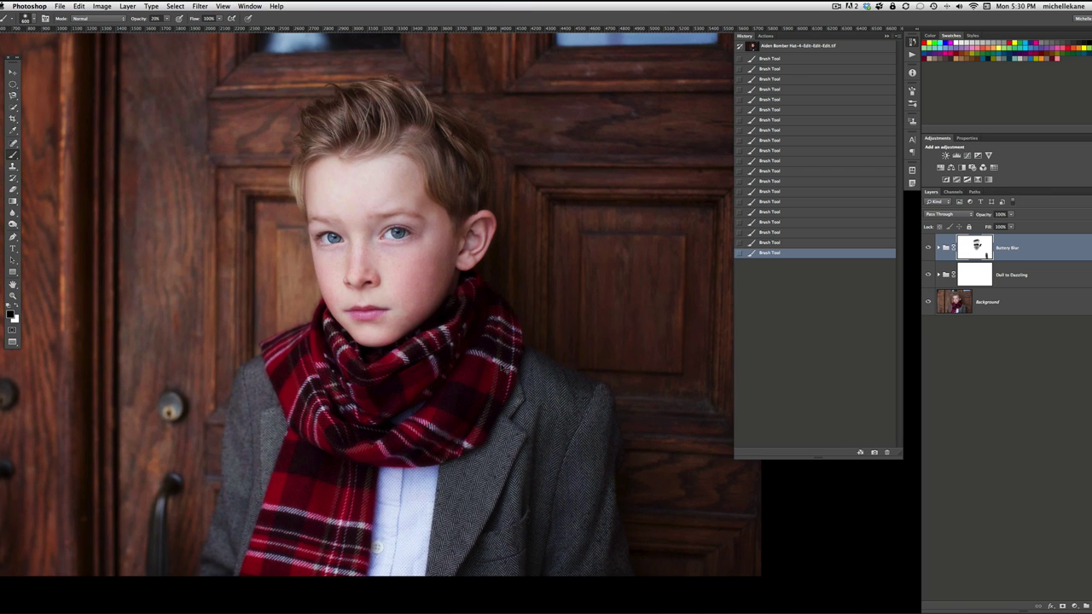
key("super+equal")
mouse_move(446, 358)
left_mouse_down()
mouse_move(476, 346)
mouse_move(587, 346)
left_mouse_up()
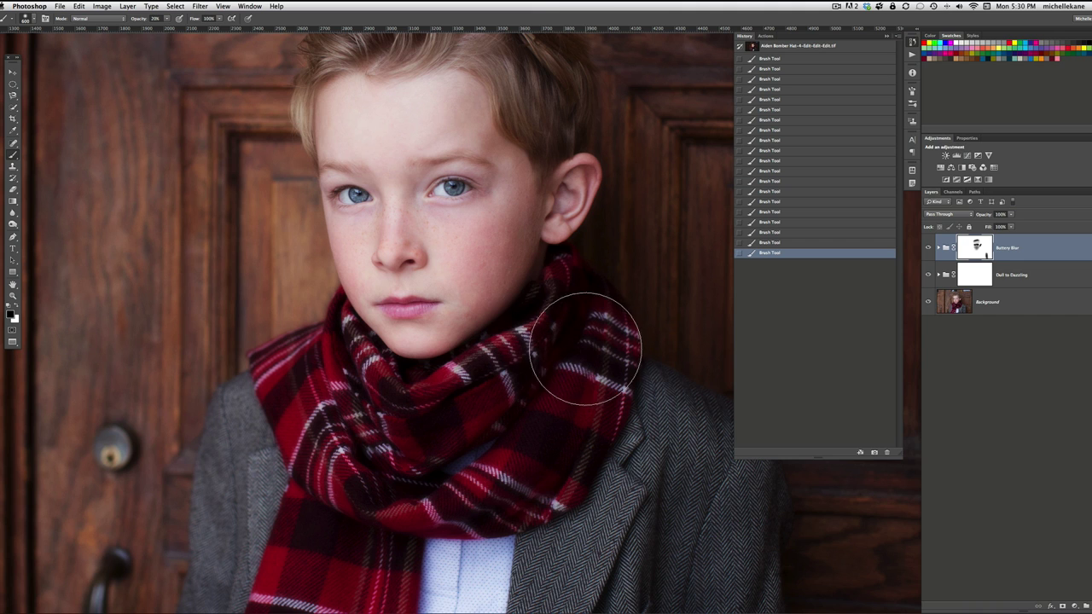
key("v")
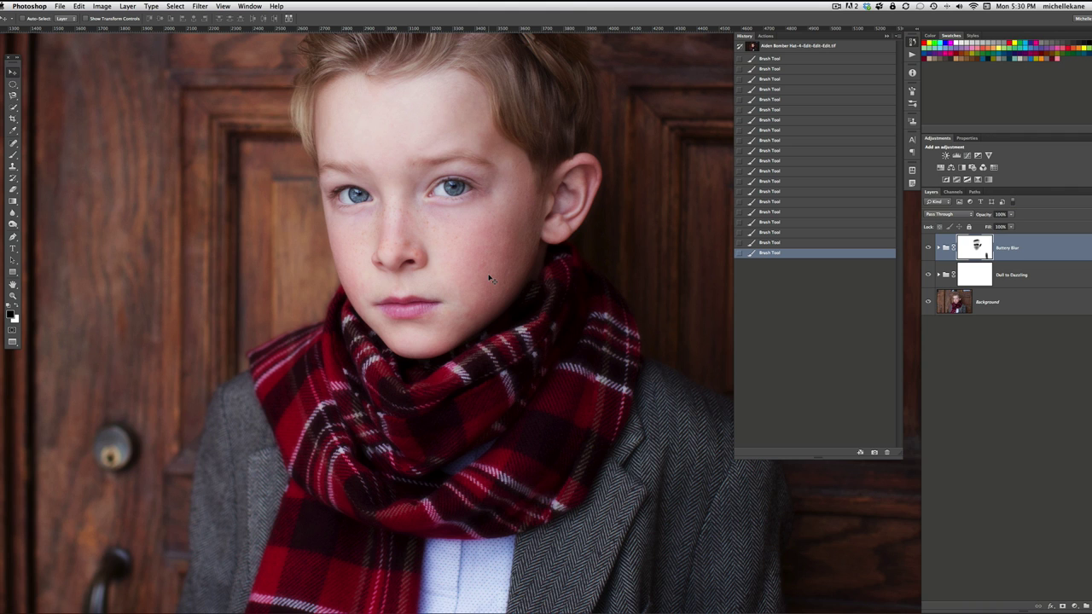
key("super+alt+a")
type("flaw")
key("Return")
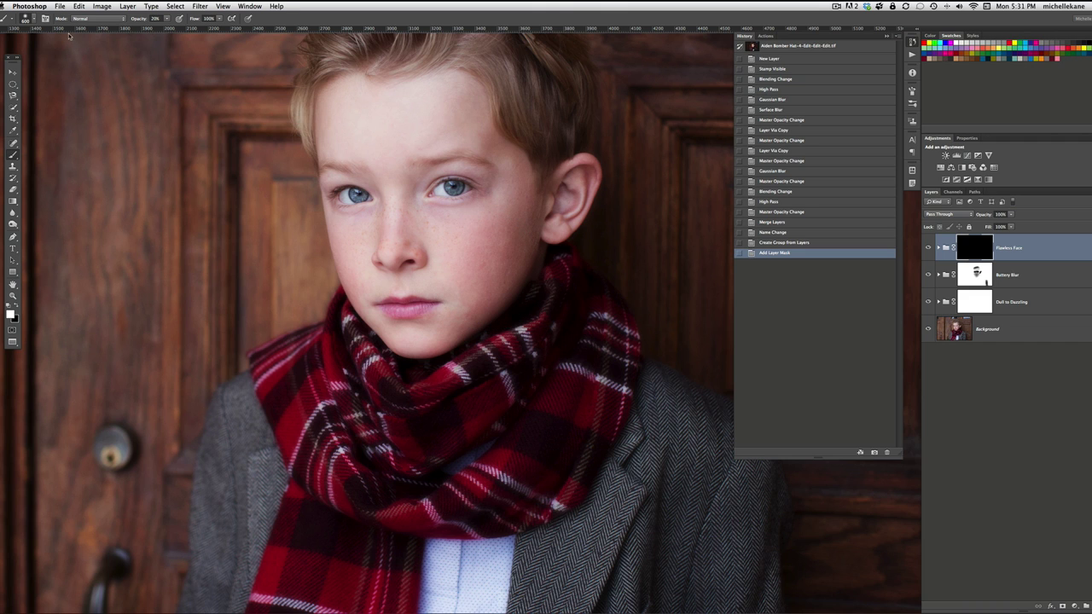
- Check the image's colour mode and bit depth, with the Flawless Face group's mask as the working target
key("v")
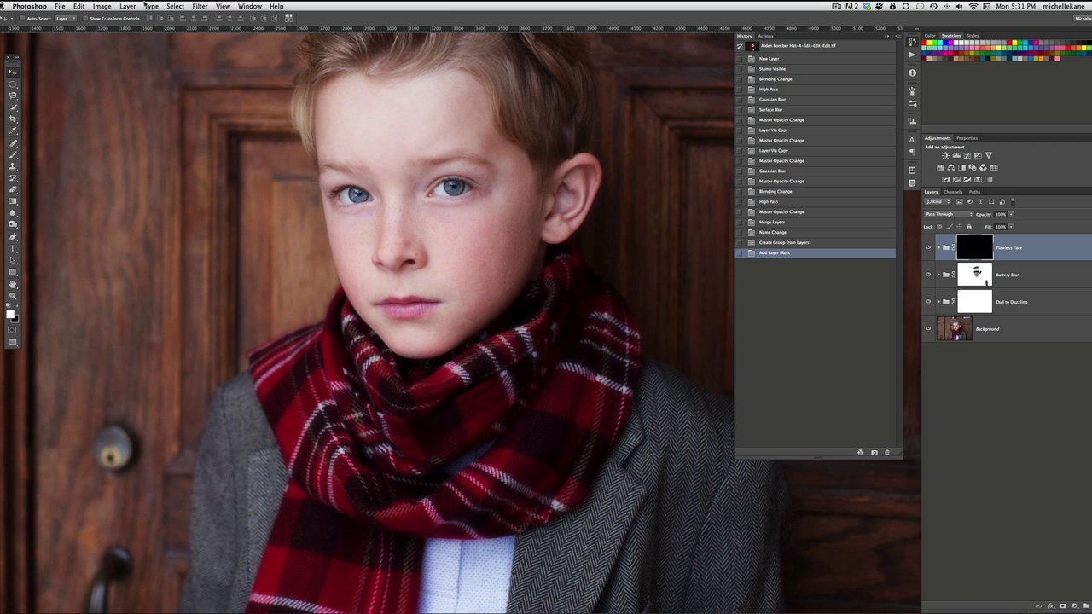
left_click(102, 6)
mouse_move(110, 17)
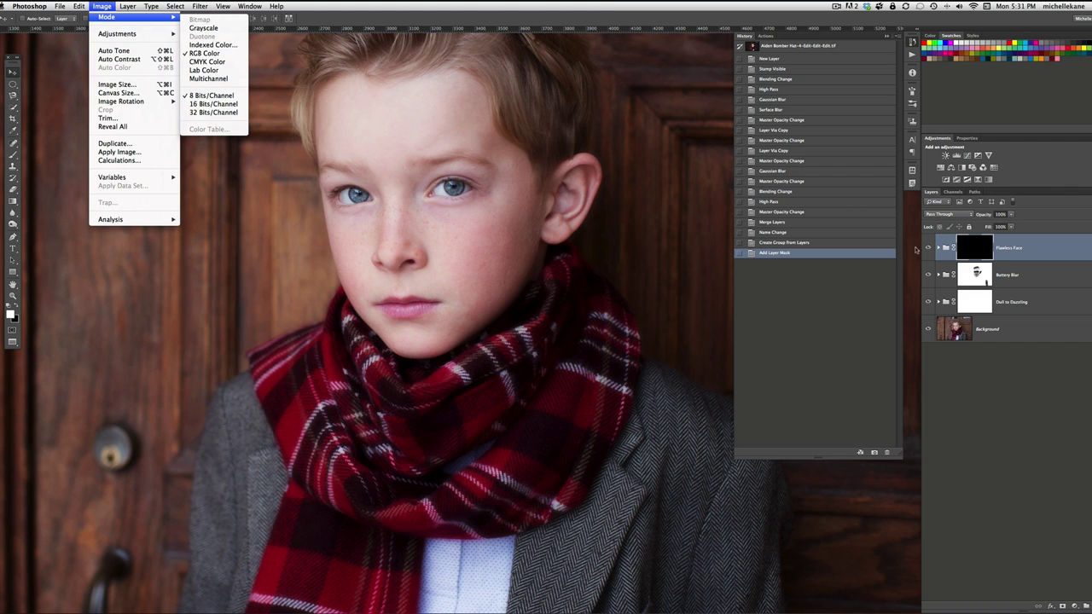
left_click(978, 251)
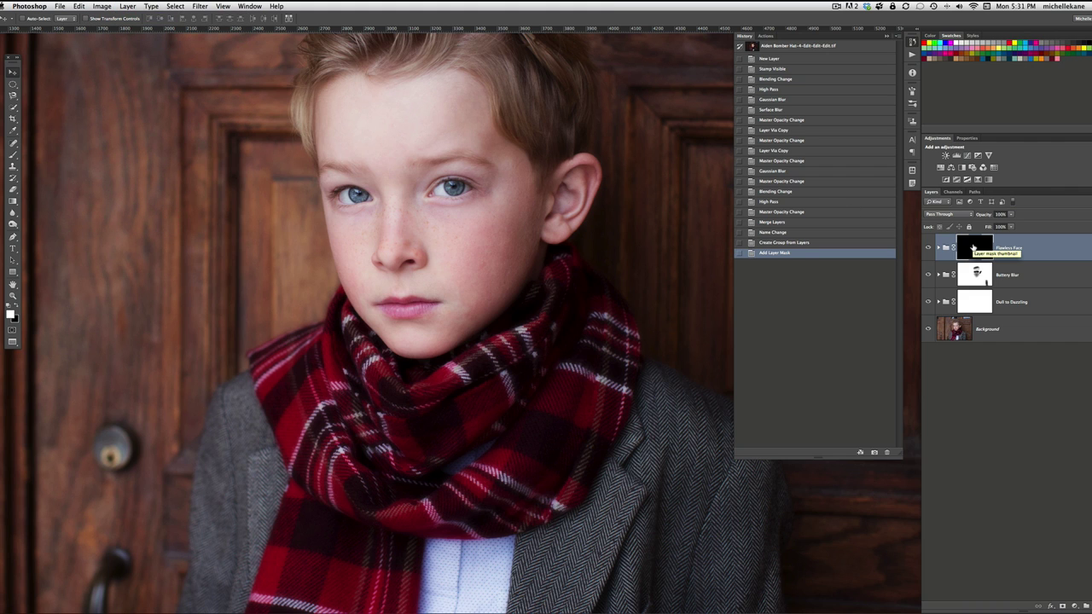
- Paint white at 30% brush opacity on the Flawless Face mask over the cheeks, chin, forehead and nose to smooth the skin
key("3")
key("0")
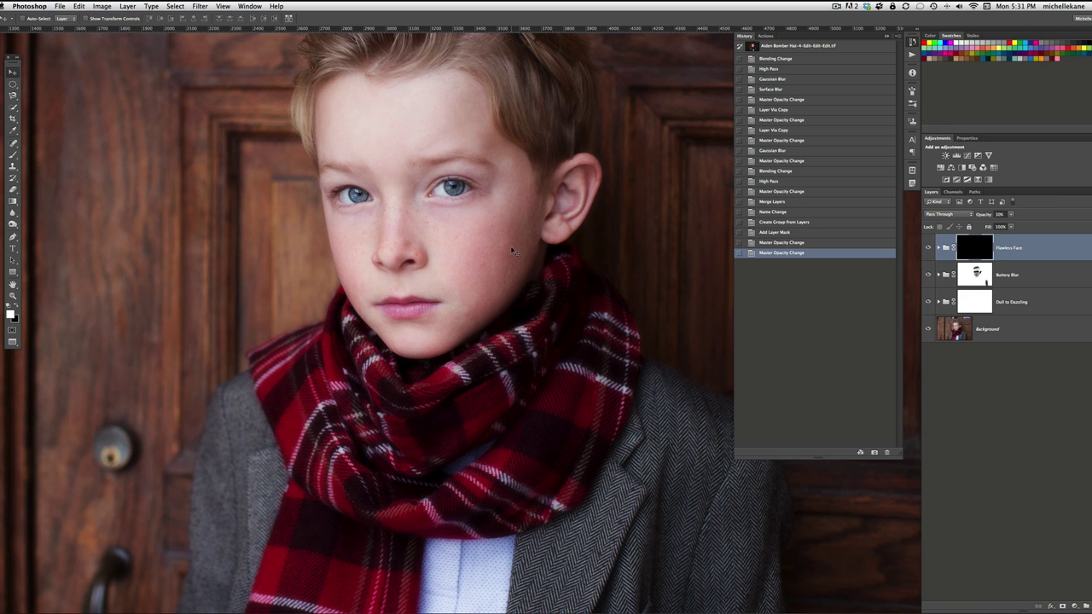
key("b")
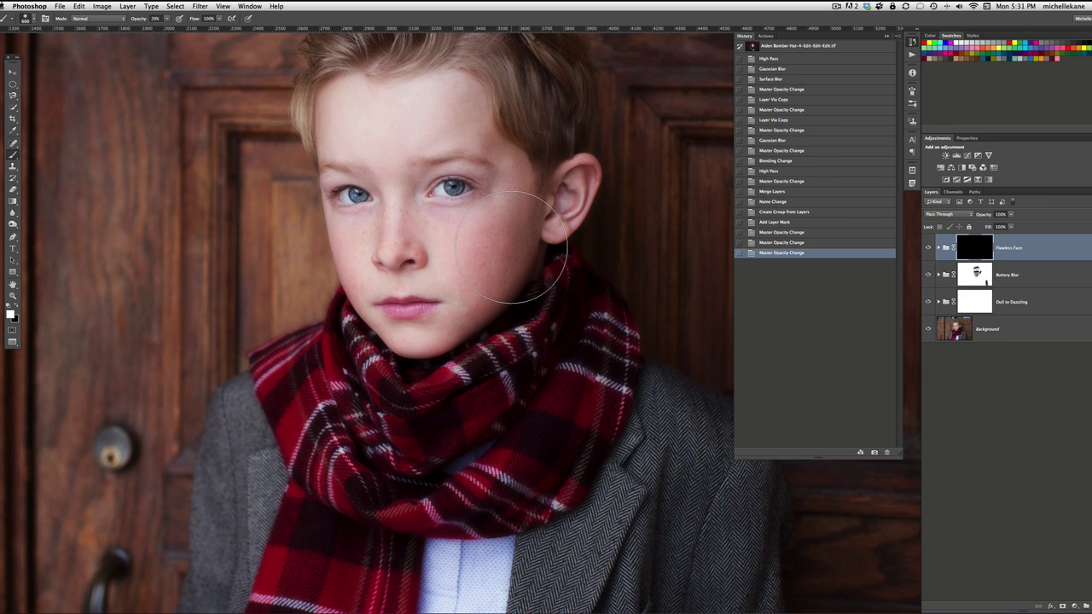
key("bracketright")
key("bracketright")
key("bracketright")
key("bracketright")
key("bracketright")
key("bracketright")
key("bracketleft")
key("bracketleft")
key("bracketleft")
key("bracketleft")
key("bracketleft")
key("bracketleft")
key("bracketleft")
key("bracketleft")
key("bracketleft")
key("bracketleft")
key("bracketleft")
left_click_drag(512, 220, 503, 262)
left_click(444, 331)
left_click_drag(355, 132, 388, 118)
key("bracketleft")
left_click_drag(398, 244, 440, 244)
left_click(447, 235)
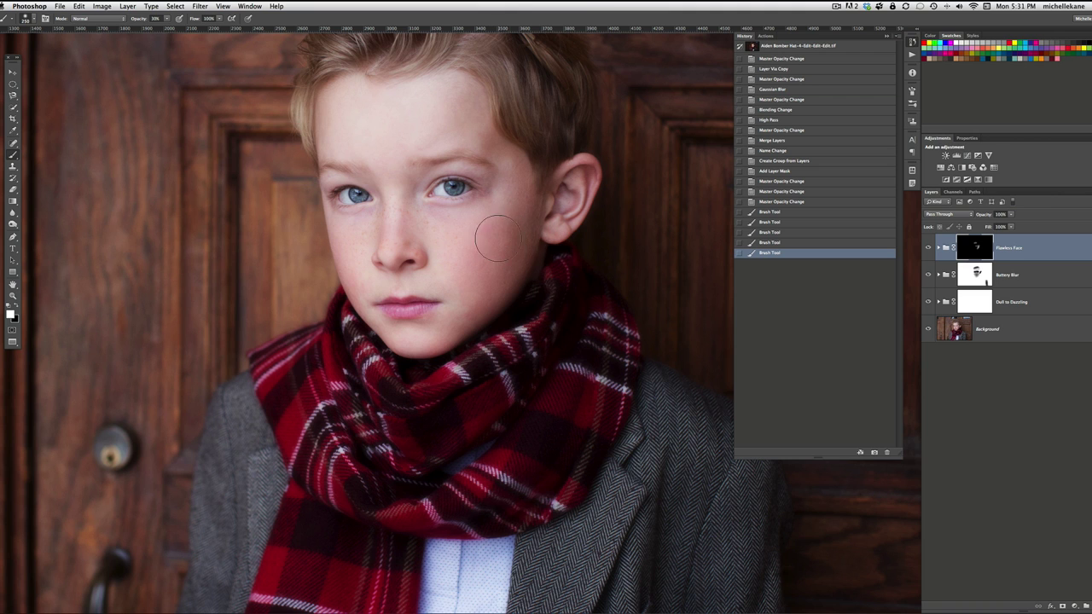
left_click_drag(502, 255, 500, 248)
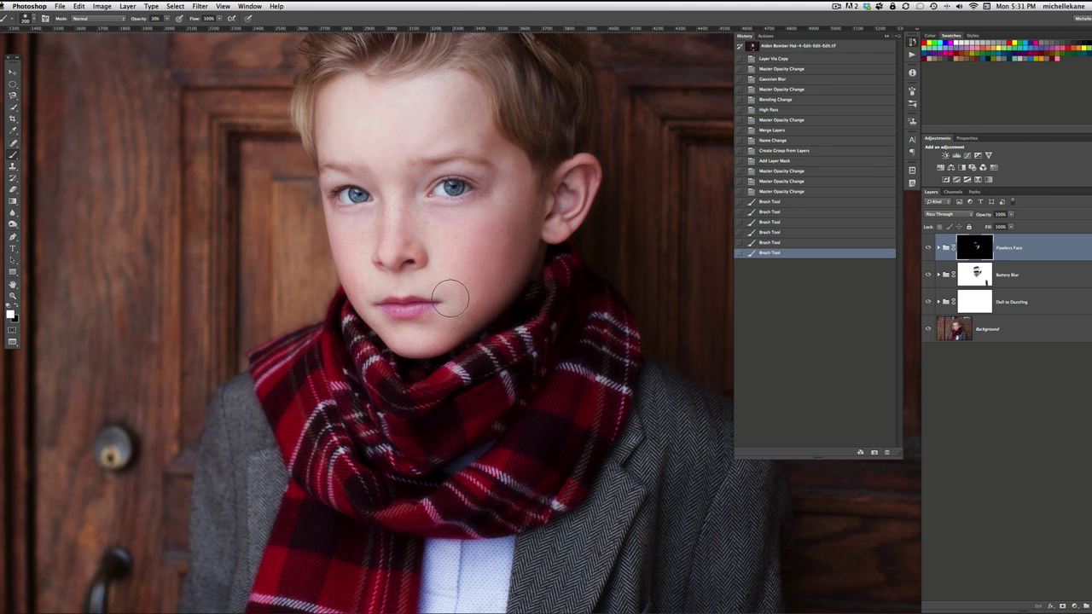
left_click_drag(422, 336, 461, 325)
mouse_move(529, 256)
left_mouse_down()
mouse_move(533, 235)
mouse_move(516, 253)
left_mouse_up()
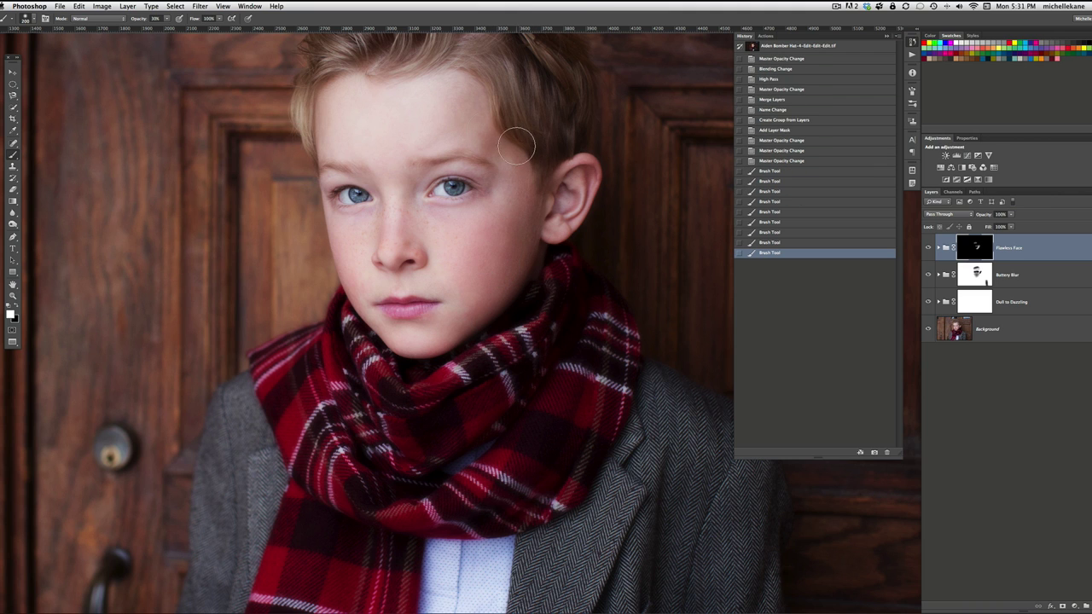
mouse_move(481, 106)
left_mouse_down()
mouse_move(486, 134)
mouse_move(444, 107)
mouse_move(377, 107)
mouse_move(327, 126)
mouse_move(400, 128)
left_mouse_up()
key("[")
mouse_move(408, 210)
left_mouse_down()
mouse_move(444, 226)
mouse_move(369, 230)
mouse_move(349, 256)
left_mouse_up()
left_click_drag(349, 256, 362, 310)
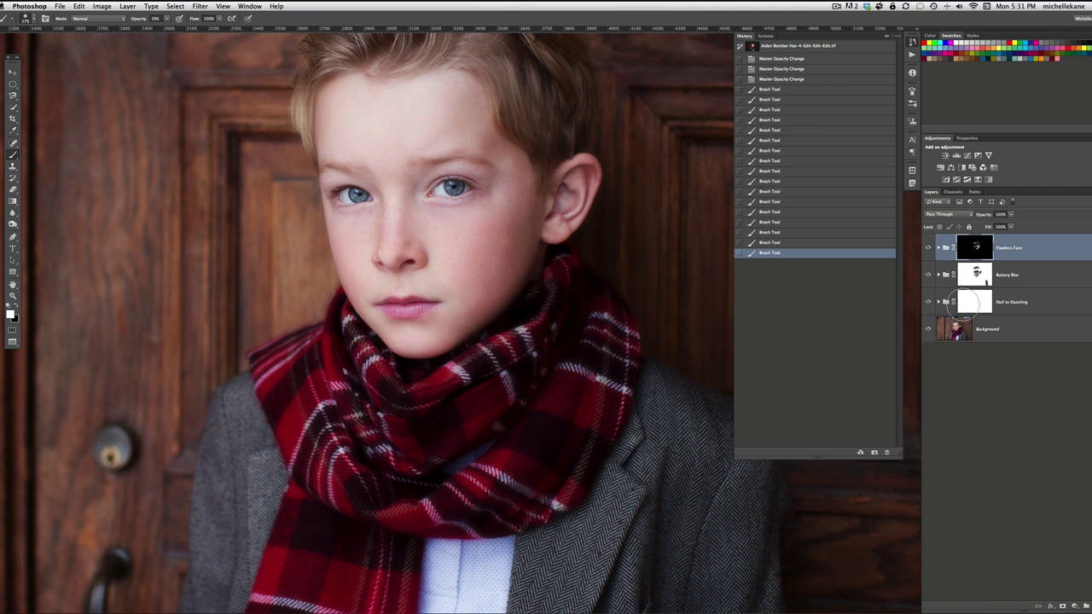
- Expand the Flawless Face group and set the Subtle Details layer's opacity to 100%
left_click(938, 247)
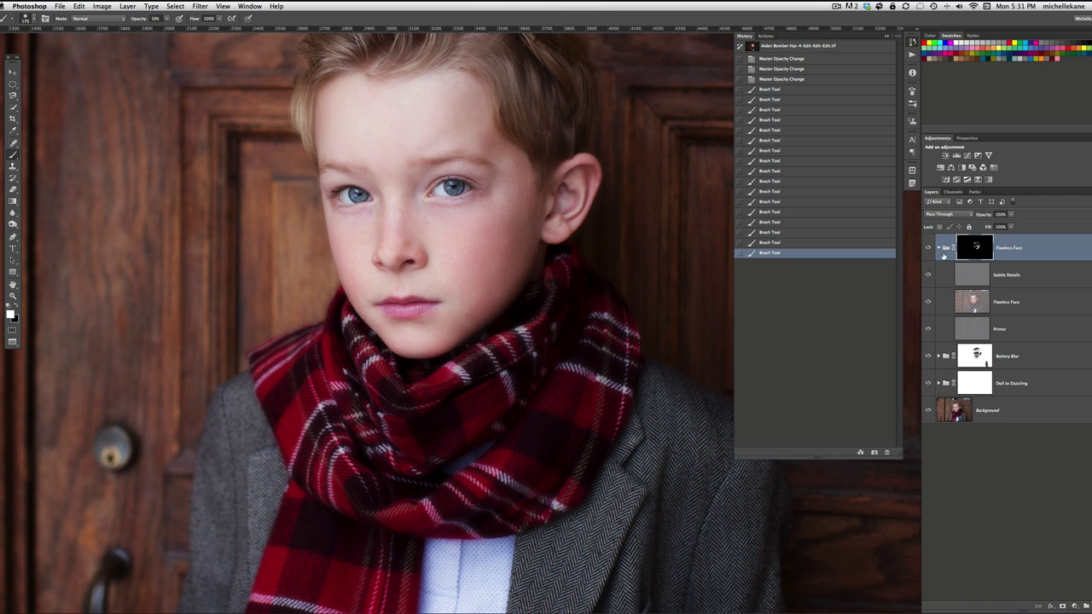
left_click(1018, 276)
left_click(1012, 217)
left_click_drag(1073, 224, 1013, 248)
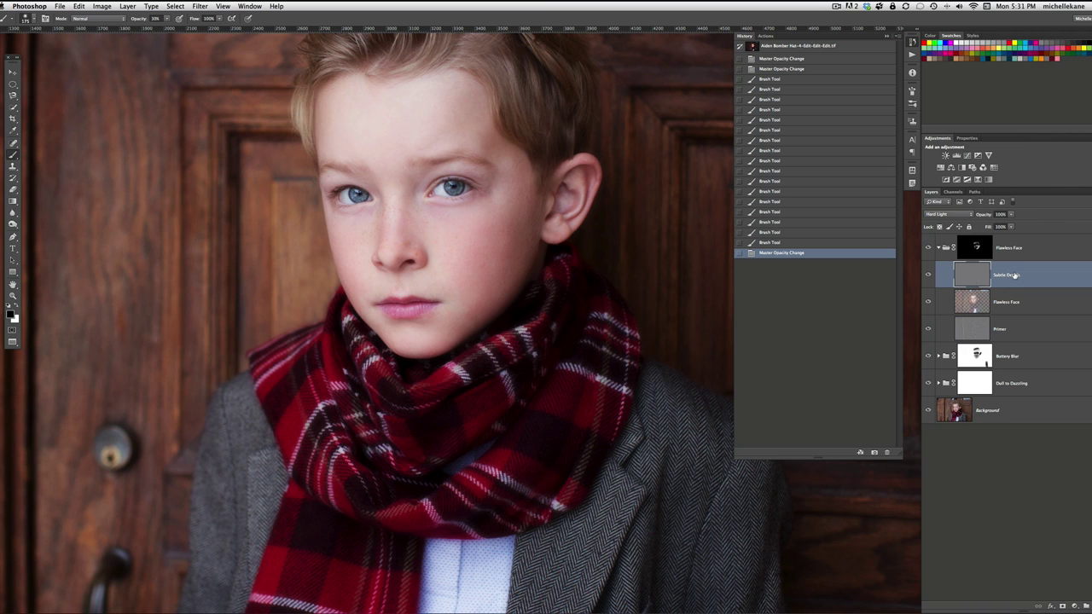
- Duplicate the Subtle Details layer, set the copy's opacity to about 51% and collapse the Flawless Face group
key("super+j")
left_click(1013, 215)
left_click_drag(1013, 224, 990, 224)
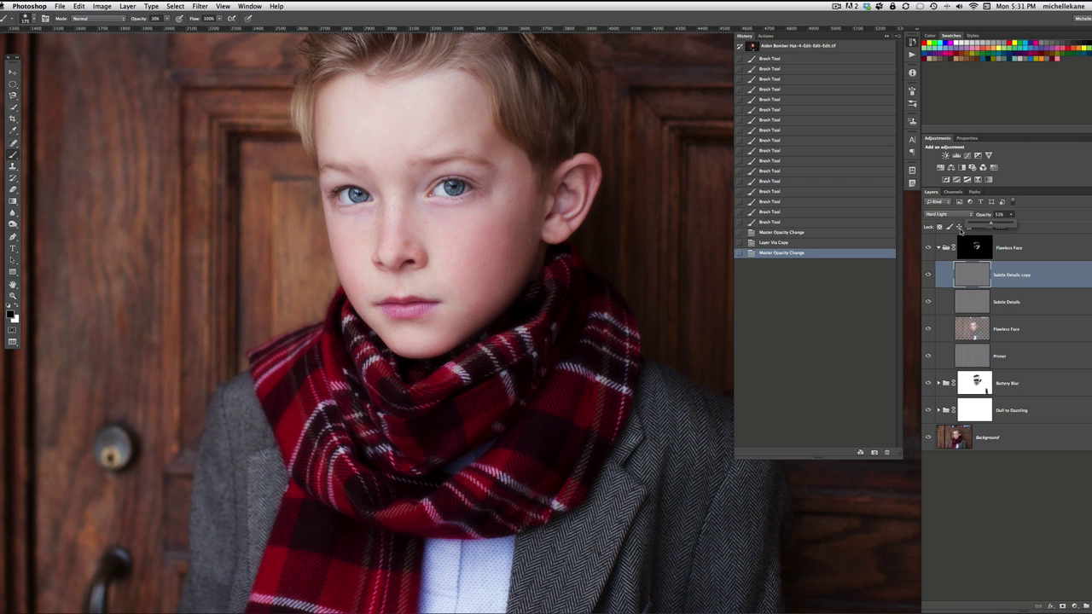
left_click(939, 247)
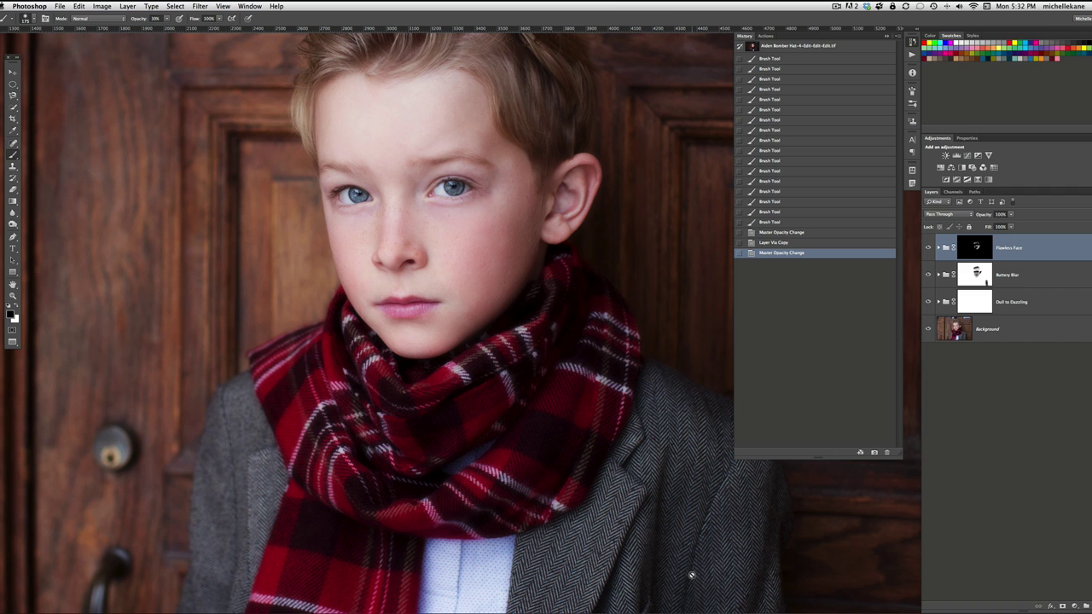
- Paint black on the Flawless Face mask over the nose and inner cheeks to bring back the natural skin texture
scroll(579, 404, "down", 1)
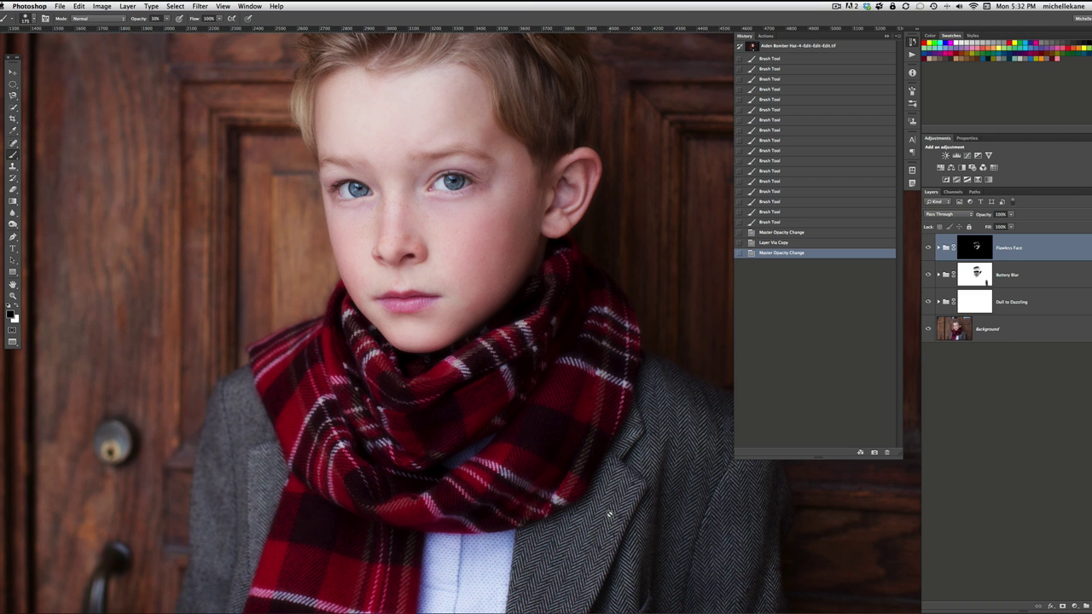
scroll(609, 515, "down", 5)
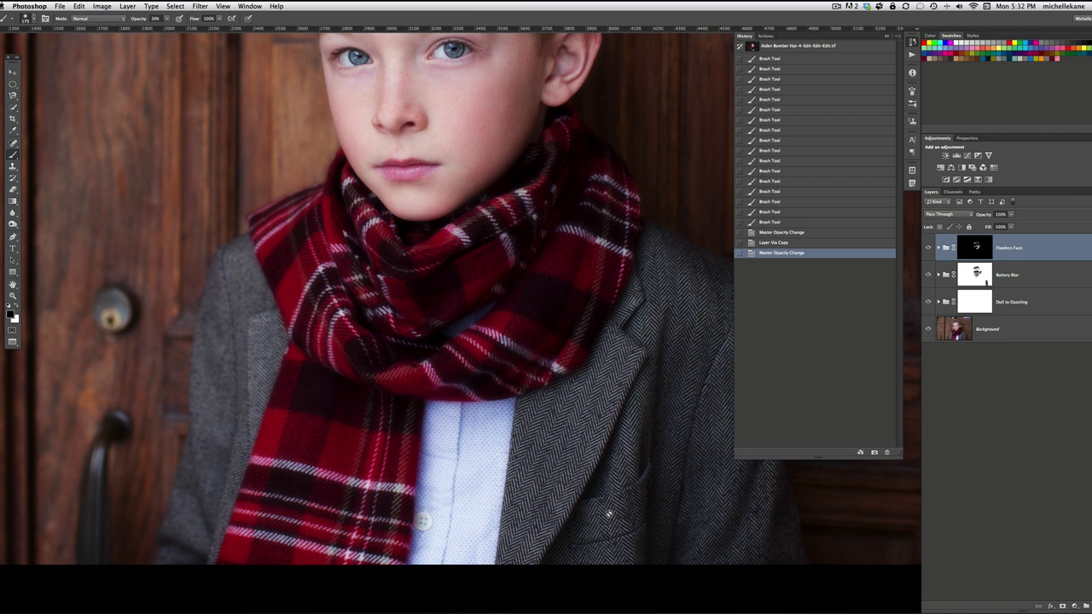
scroll(609, 515, "up", 3)
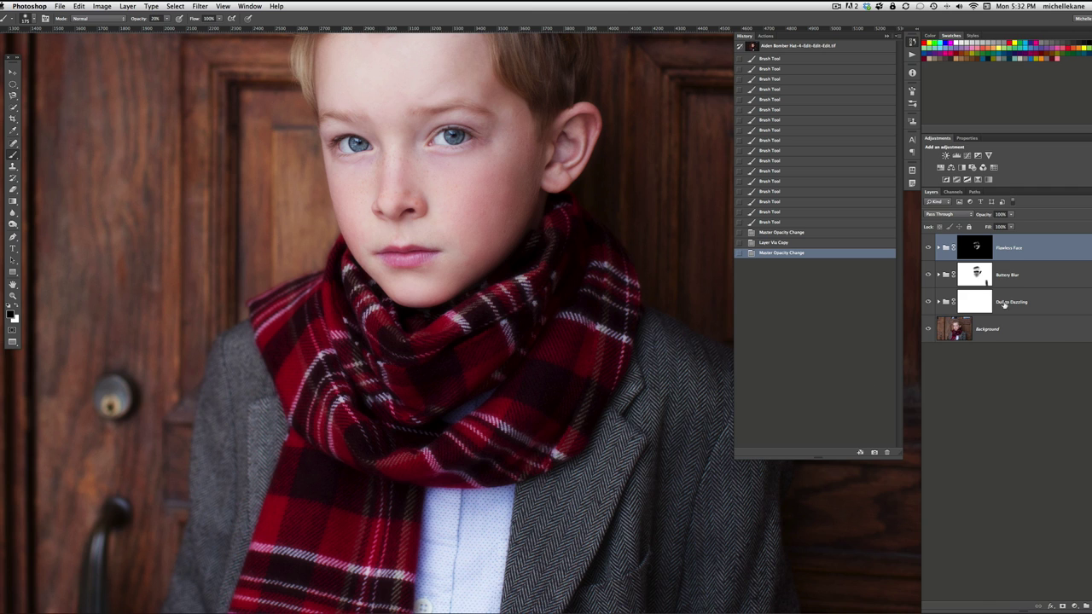
key("x")
left_click(411, 168)
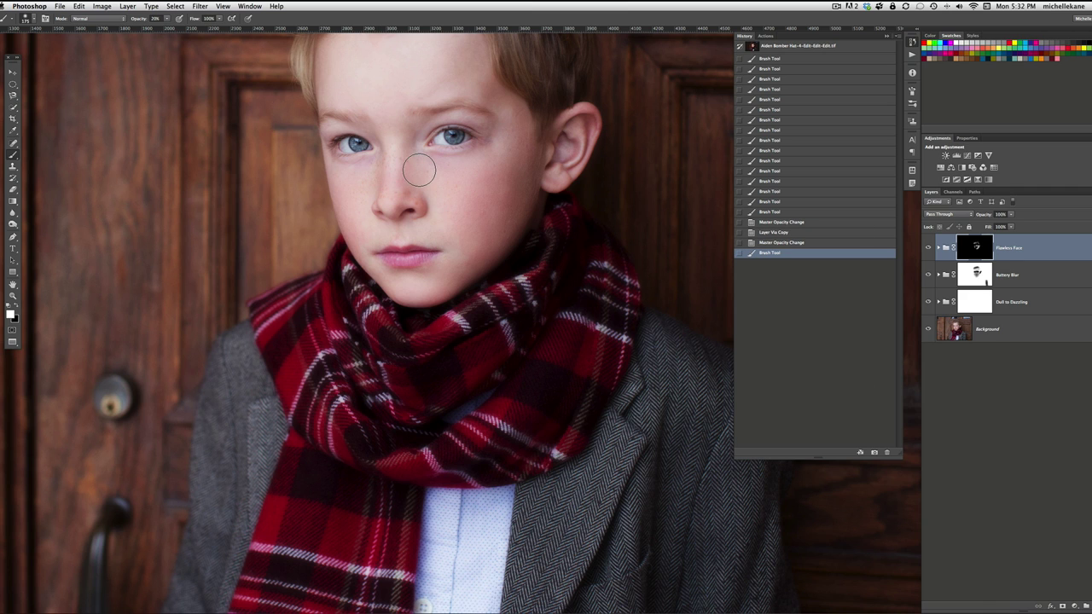
key("x")
left_click(412, 168)
left_click(370, 180)
left_click(375, 171)
left_click(361, 181)
left_click(436, 175)
left_click(397, 176)
left_click(396, 189)
left_click(406, 192)
left_click(389, 186)
mouse_move(389, 186)
left_mouse_down()
mouse_move(351, 180)
mouse_move(389, 168)
mouse_move(457, 177)
mouse_move(392, 168)
mouse_move(366, 183)
left_mouse_up()
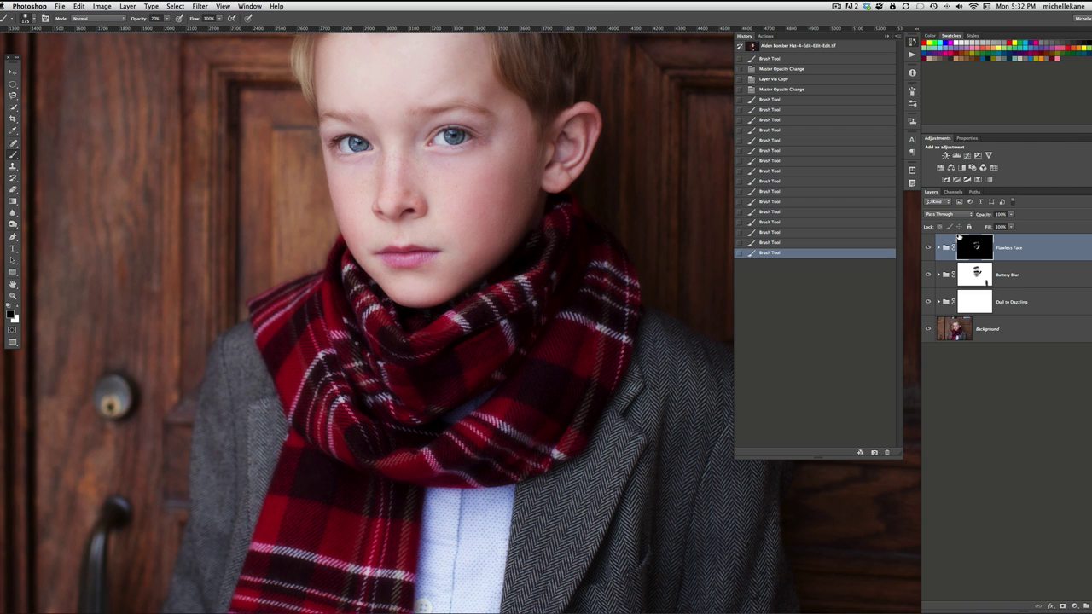
- Run the Shallow Clarity action and set the resulting layer's opacity to 100%
key("super+shift+a")
type("shallo")
key("Return")
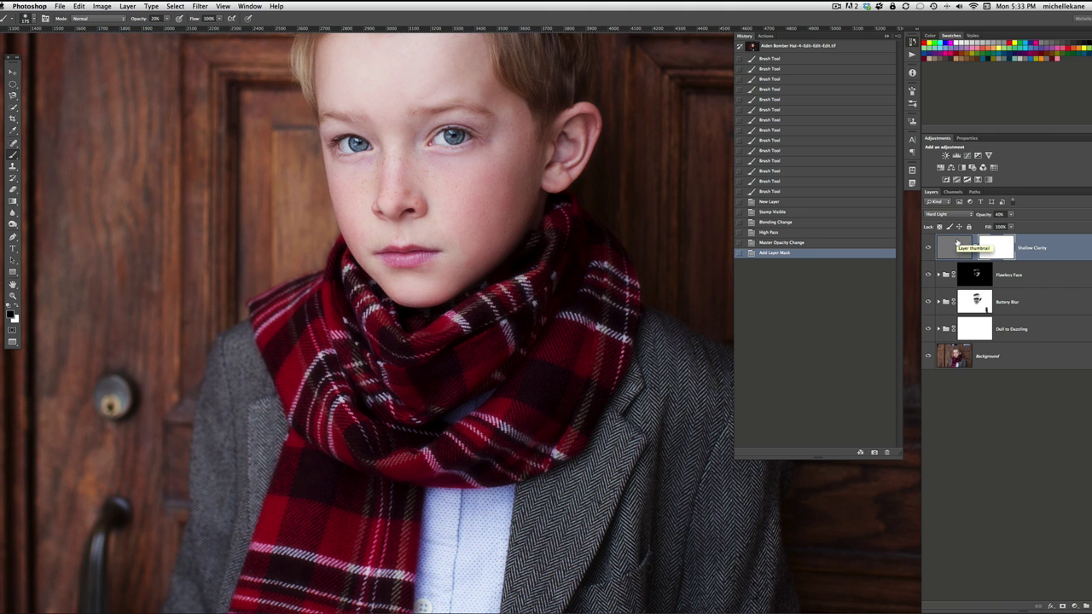
left_click(1011, 214)
left_click_drag(1021, 227, 1066, 227)
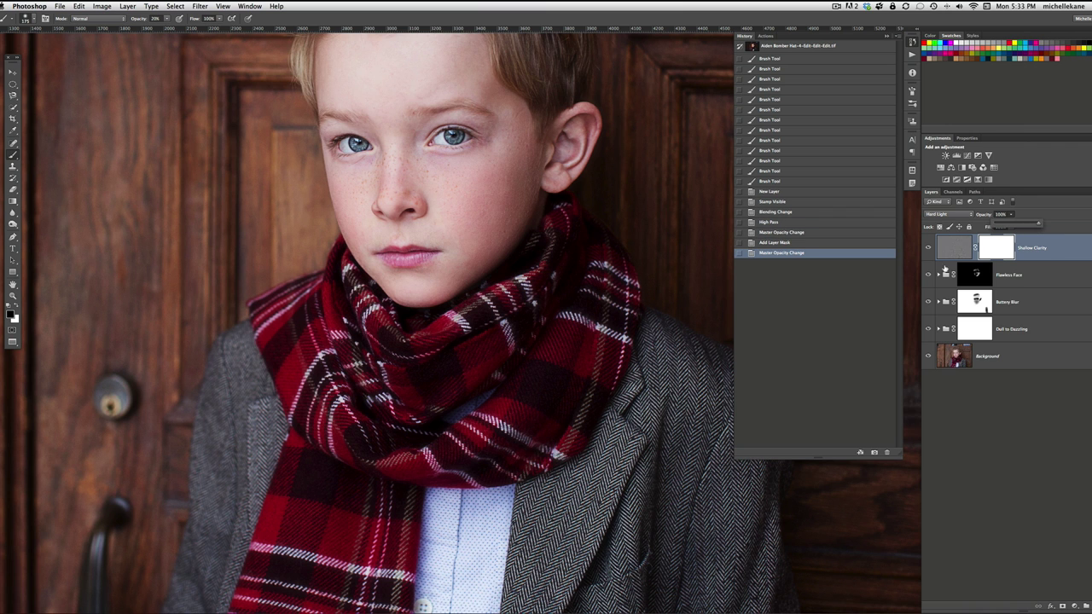
- Compare the portrait with and without the Shallow Clarity layer, and invert the layer's mask to black
left_click(928, 248)
left_click(928, 248)
left_click(928, 248)
left_click(928, 248)
left_click(928, 248)
left_click(928, 248)
key("super+i")
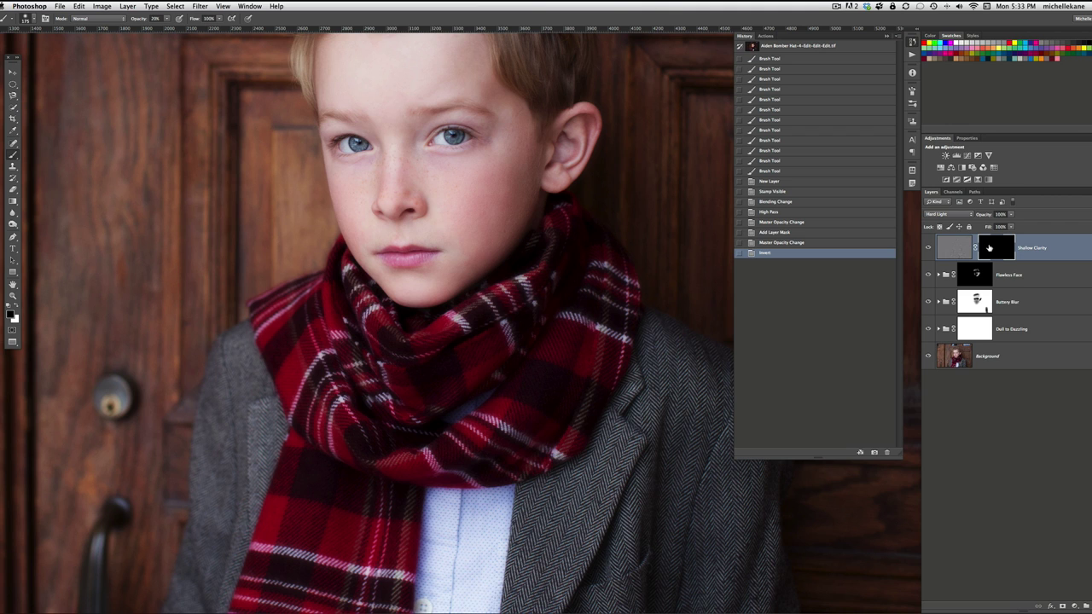
- Paint white on the Shallow Clarity mask over the nose and both cheeks to bring out the freckles
key("x")
key("]")
left_click(405, 169)
left_click(428, 174)
left_click(464, 173)
left_click(497, 165)
left_click(411, 175)
left_click(374, 177)
left_click(348, 192)
left_click(395, 168)
left_click(373, 179)
left_click(426, 177)
left_click(483, 183)
left_click(477, 177)
left_click(378, 189)
left_click(400, 186)
left_click(477, 175)
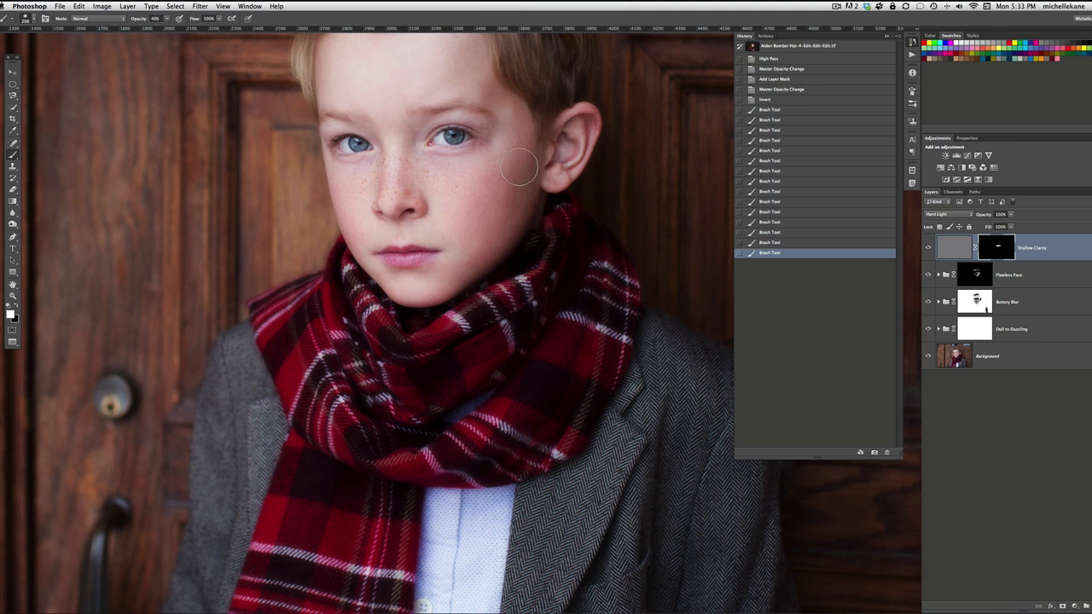
- Paint white with a smaller brush on the Shallow Clarity mask over both irises to sharpen the eyes
key("bracketleft")
key("bracketleft")
key("bracketleft")
key("bracketleft")
key("bracketleft")
left_click(454, 137)
left_click(456, 136)
left_click(450, 137)
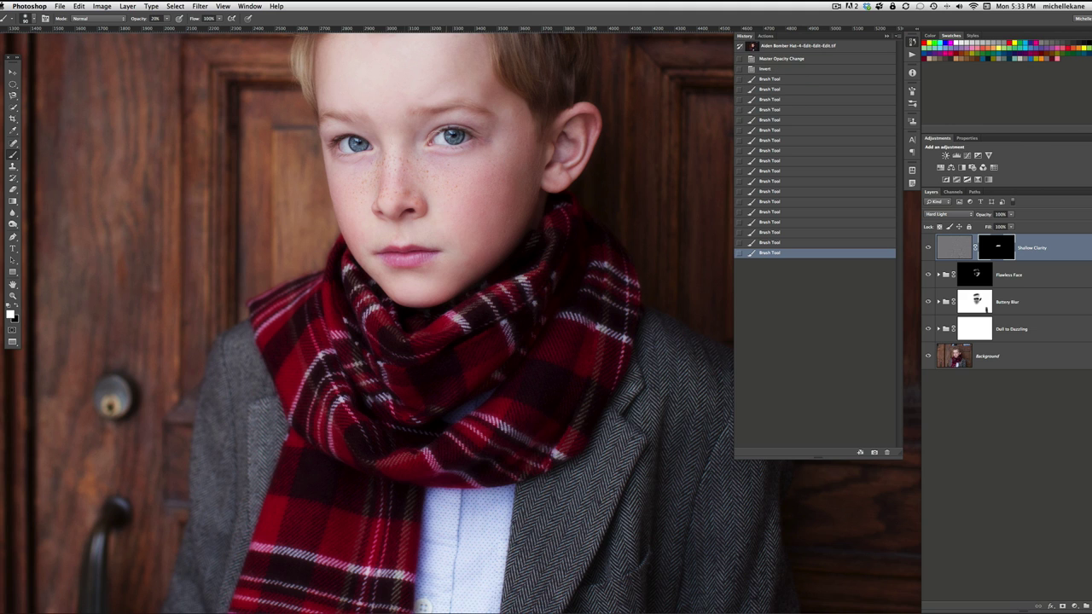
left_click(361, 144)
left_click(358, 144)
- Paint white with a large brush, raised to 60% opacity, on the Shallow Clarity mask over the scarf, shirt and jacket
key("bracketright")
key("bracketright")
key("bracketright")
key("bracketright")
key("bracketright")
key("bracketright")
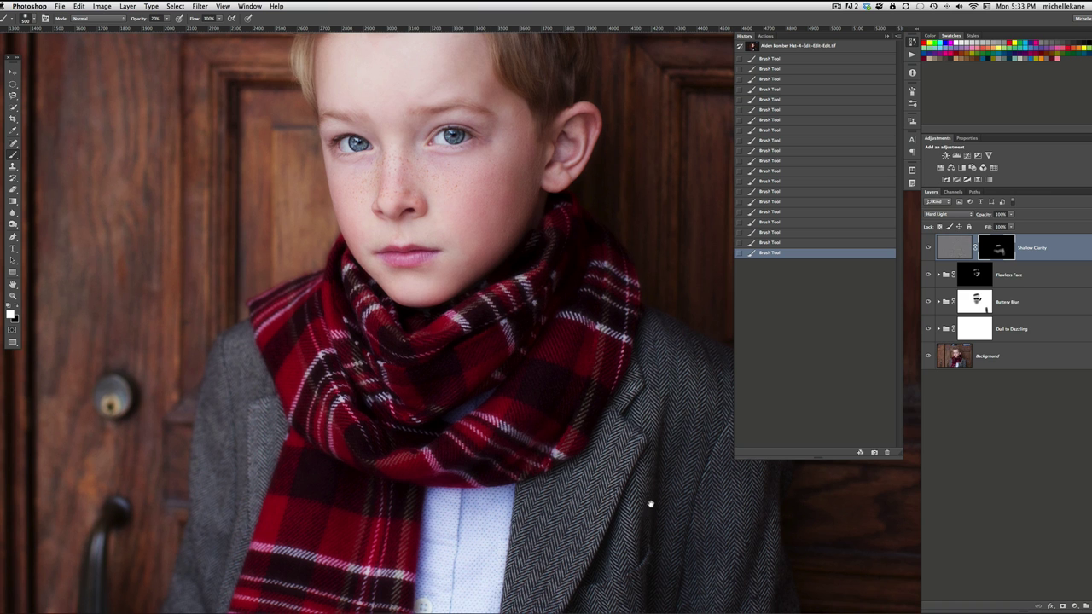
left_click_drag(648, 507, 608, 425)
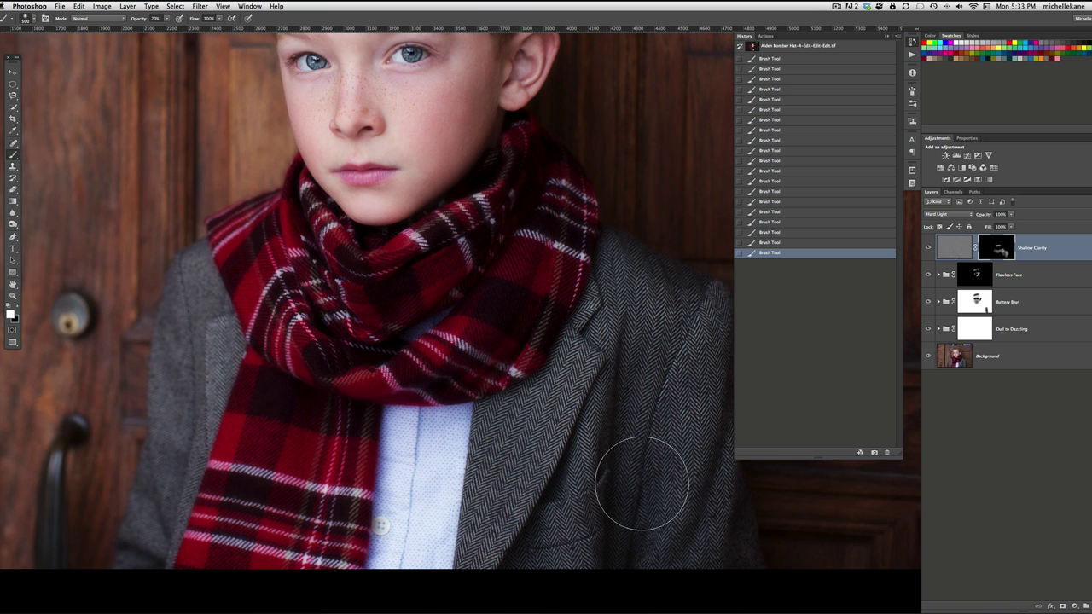
key("6")
key("bracketright")
key("bracketright")
key("bracketright")
key("bracketright")
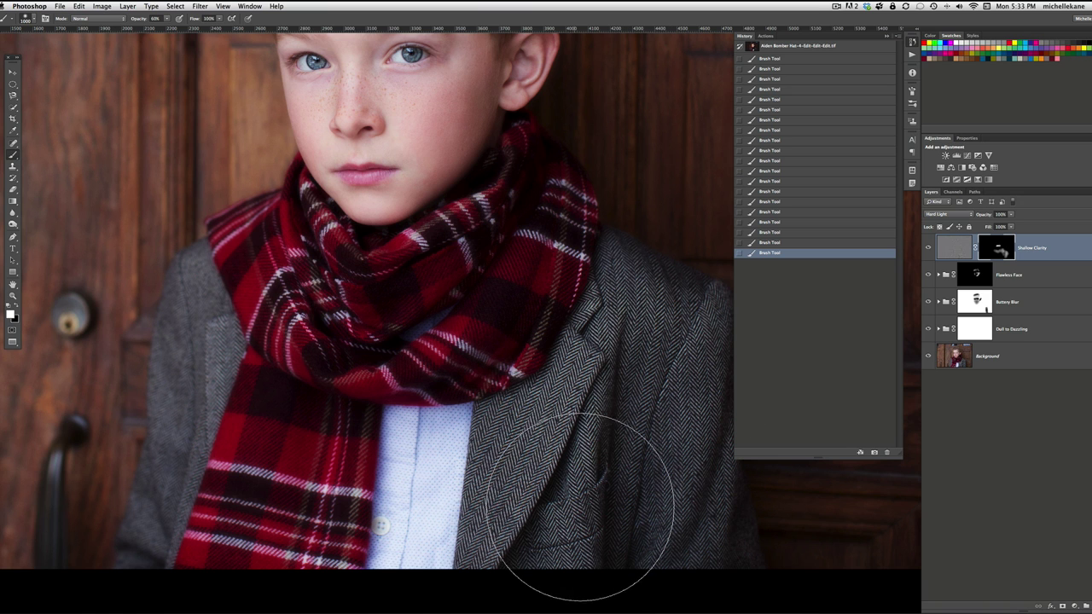
mouse_move(614, 362)
left_mouse_down()
mouse_move(613, 333)
mouse_move(642, 427)
mouse_move(616, 343)
left_mouse_up()
left_click_drag(446, 304, 510, 296)
mouse_move(397, 322)
left_mouse_down()
mouse_move(278, 363)
mouse_move(278, 325)
mouse_move(264, 396)
mouse_move(283, 553)
mouse_move(298, 476)
left_mouse_up()
mouse_move(523, 390)
left_mouse_down()
mouse_move(470, 529)
mouse_move(524, 309)
mouse_move(559, 291)
mouse_move(625, 496)
left_mouse_up()
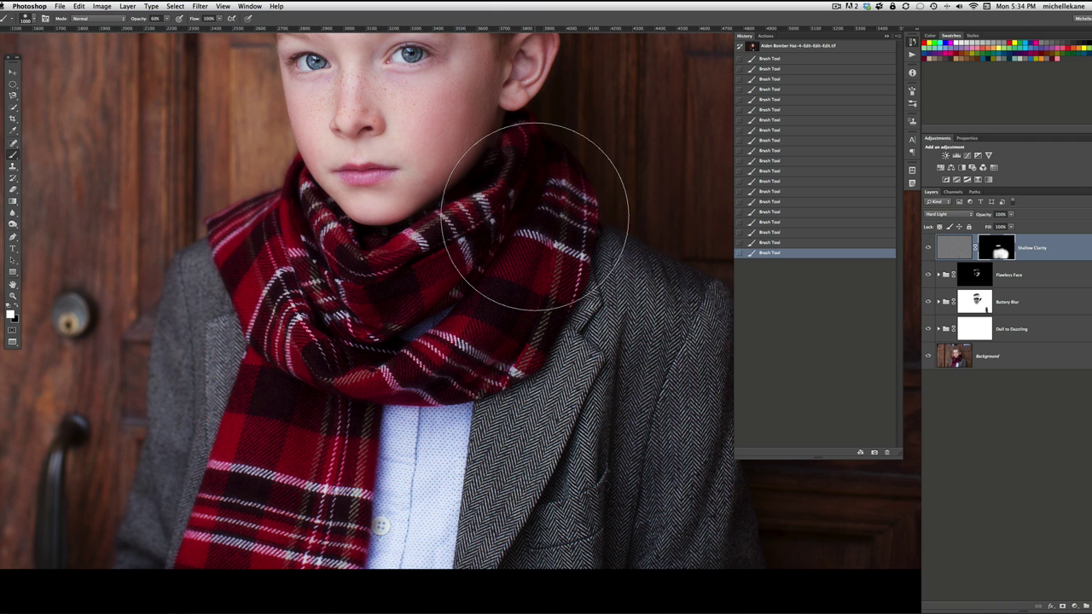
- Paint black at 20% and 40% brush opacity on the Shallow Clarity mask to soften the clarity around the shoulders and face
key("x")
key("2")
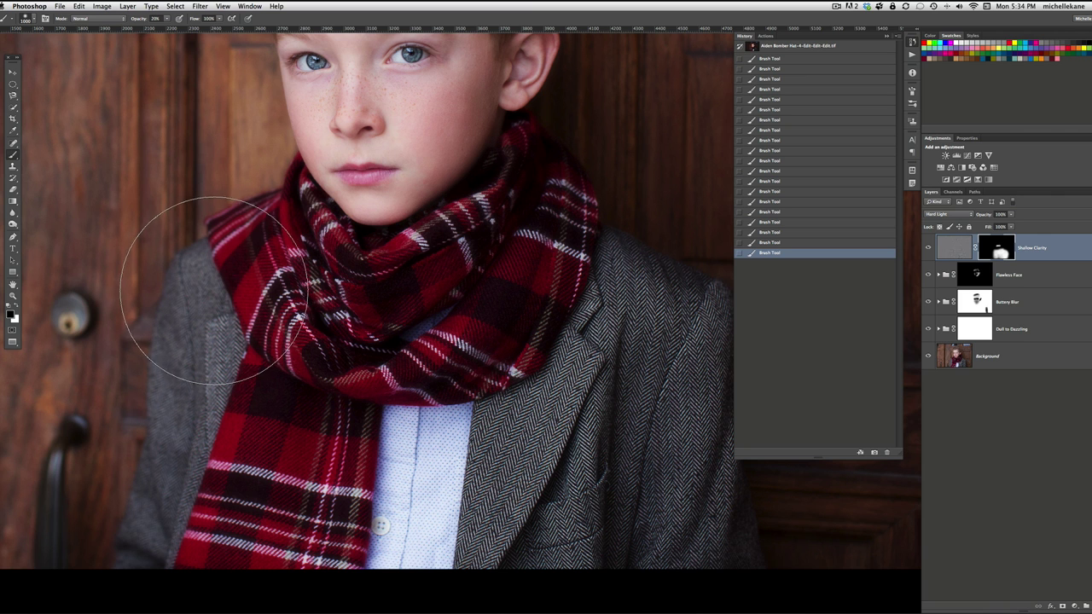
left_click_drag(585, 338, 564, 579)
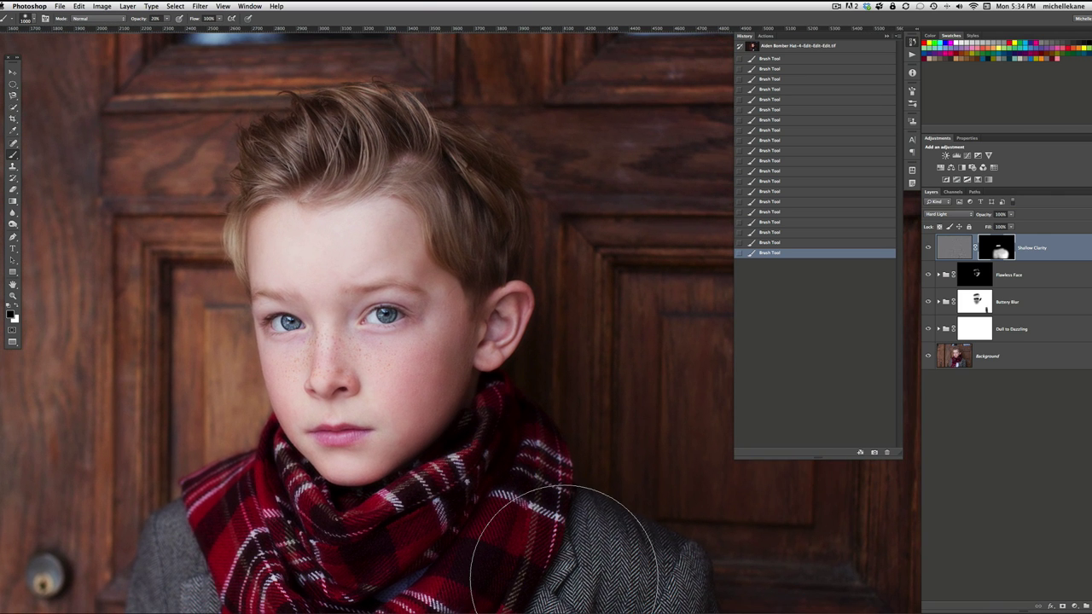
key("bracketleft")
key("bracketleft")
key("bracketleft")
key("bracketleft")
key("bracketleft")
key("bracketleft")
key("bracketleft")
key("bracketleft")
key("bracketleft")
key("bracketright")
key("bracketright")
key("bracketright")
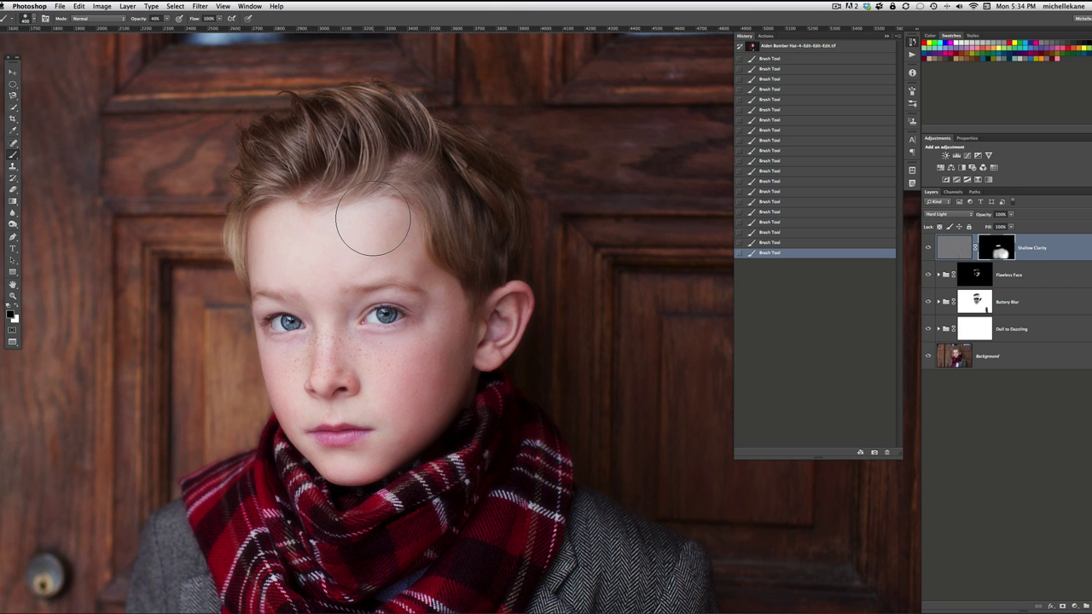
key("bracketleft")
key("bracketleft")
key("bracketleft")
key("bracketleft")
key("bracketleft")
key("bracketleft")
key("x")
key("x")
- Run the Sumptuous Smolder action on the whole portrait and set the resulting group's opacity to 100%
key("super+0")
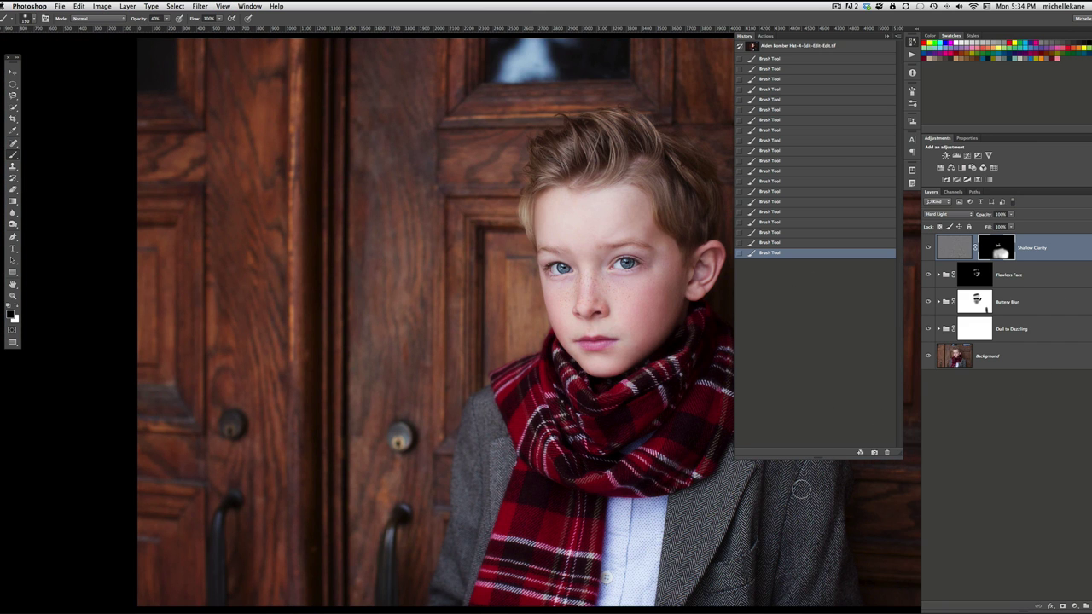
left_click_drag(648, 292, 482, 293)
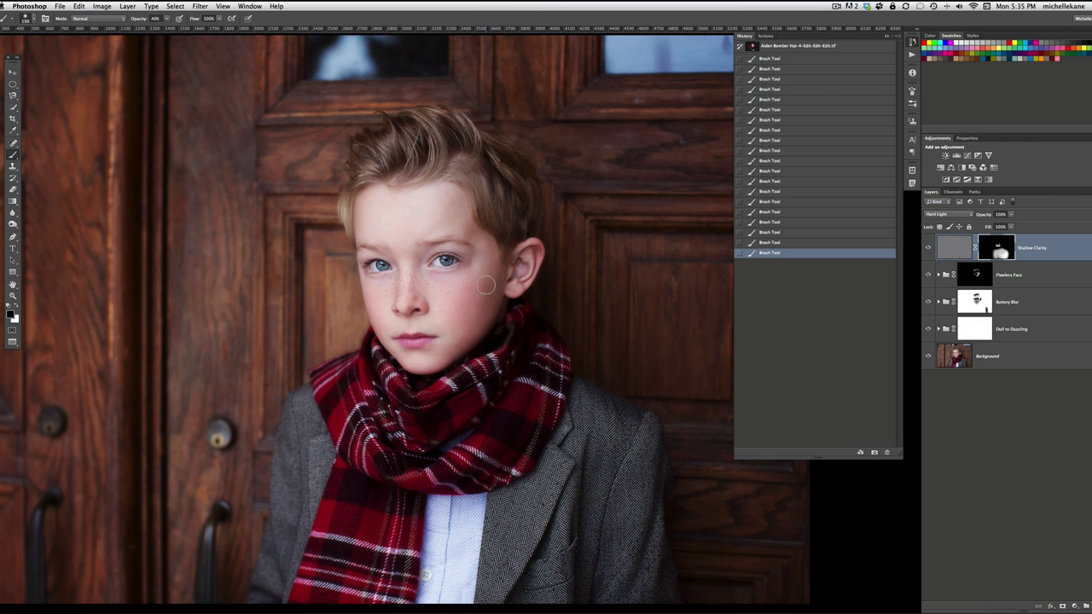
key("super+minus")
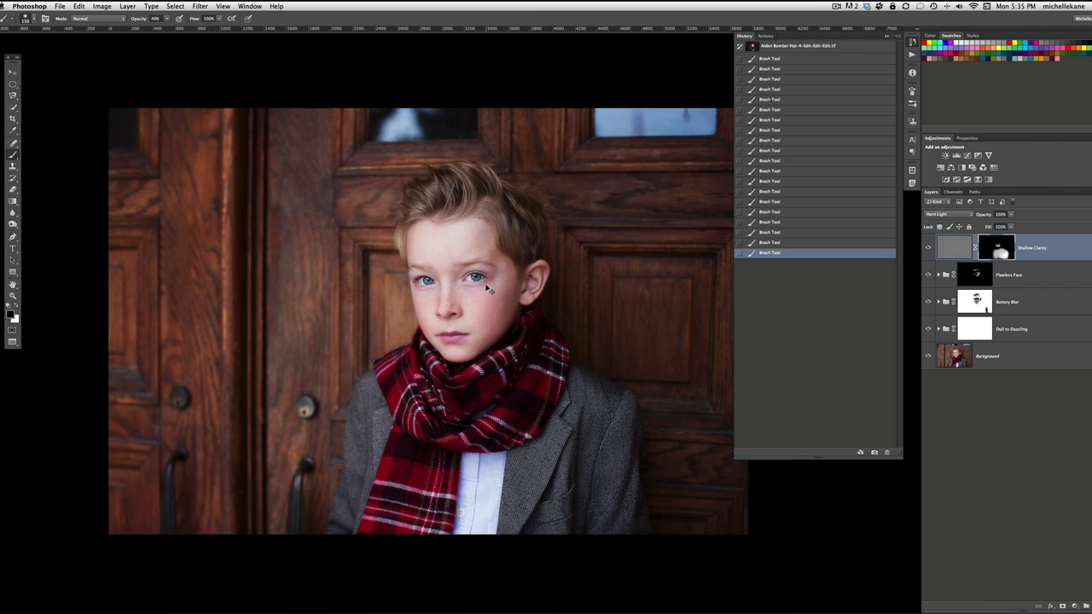
scroll(484, 284, "right", 3)
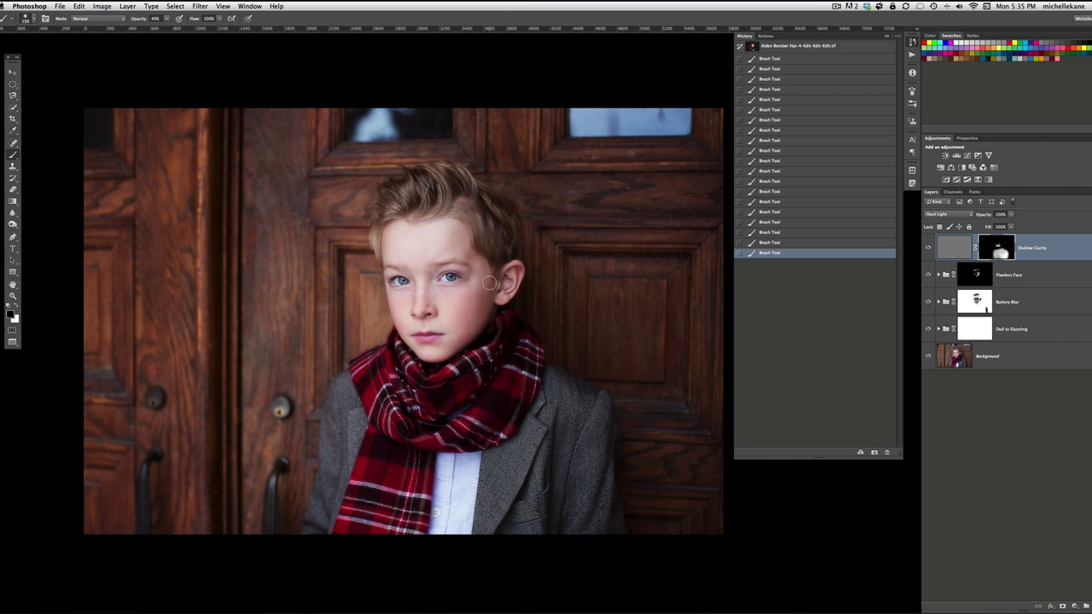
scroll(489, 282, "right", 1)
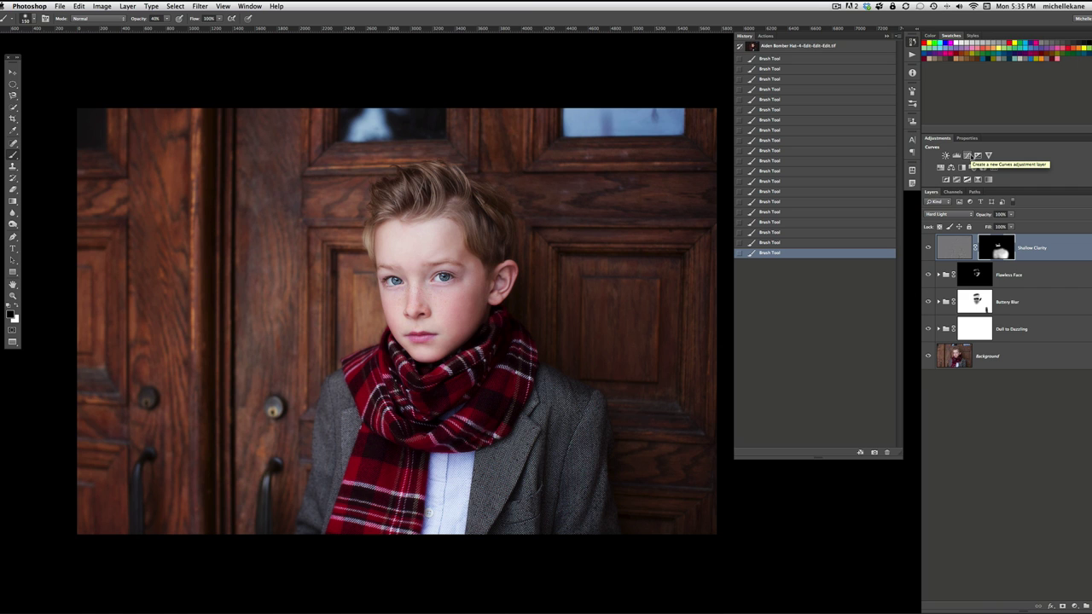
key("F5")
type("sump")
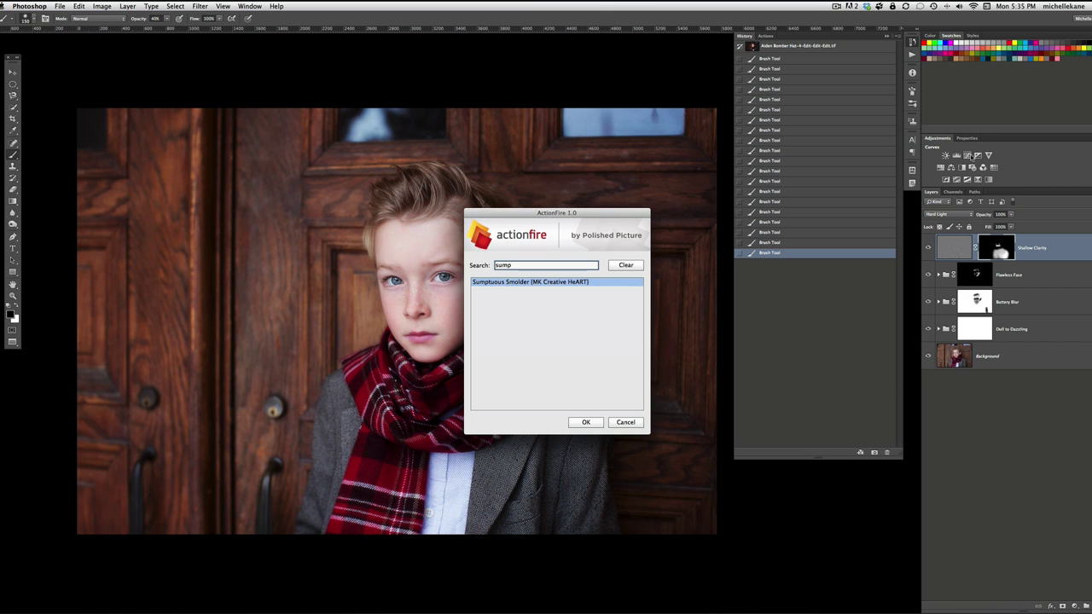
key("Return")
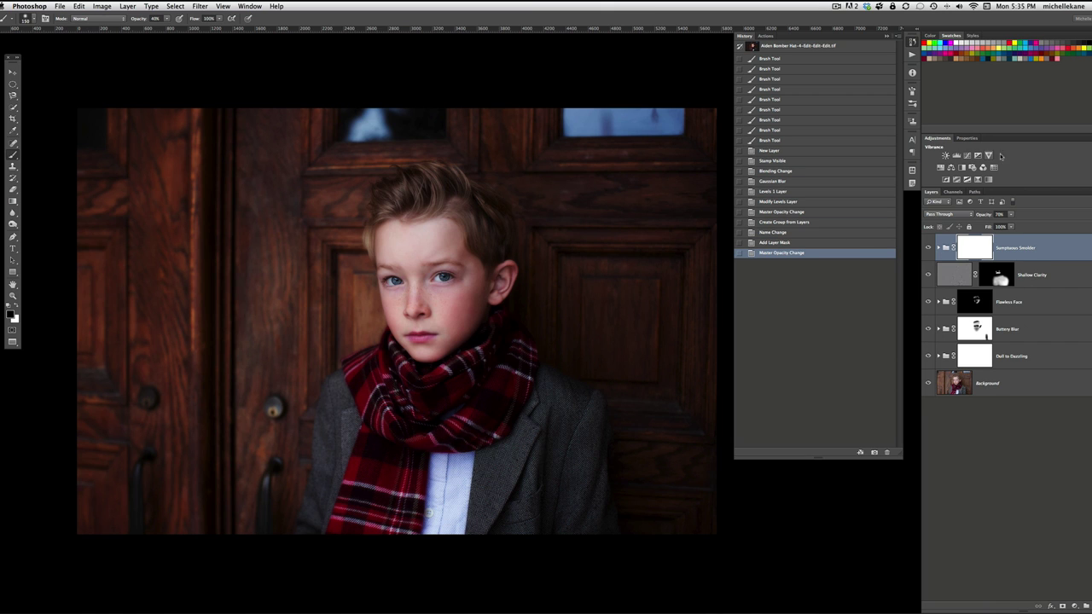
left_click(1012, 214)
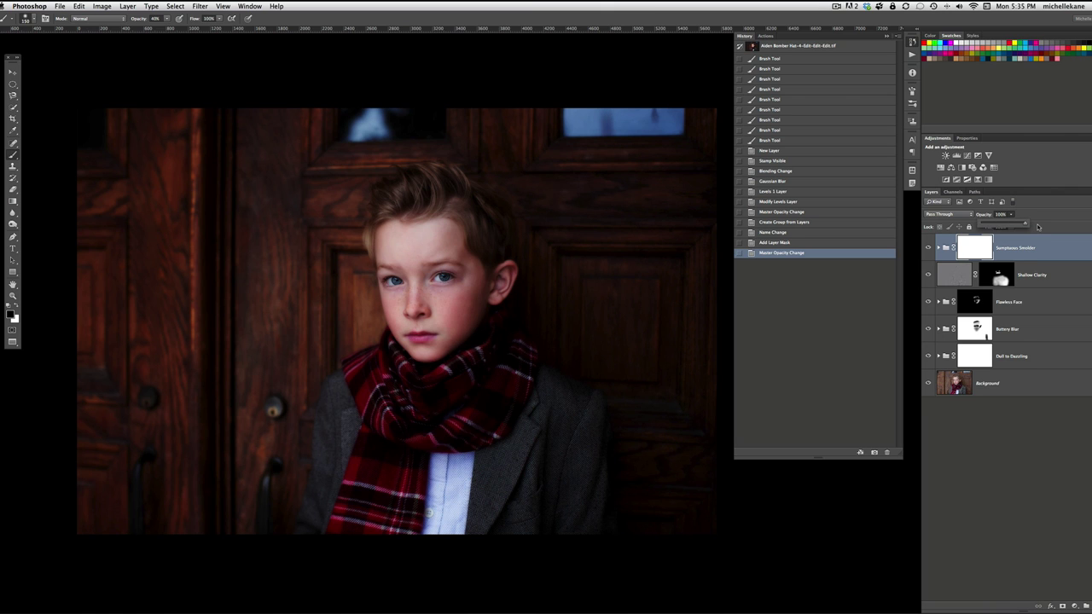
- Expand the Sumptuous Smolder group to inspect its layers, and collapse it again
left_click(939, 249)
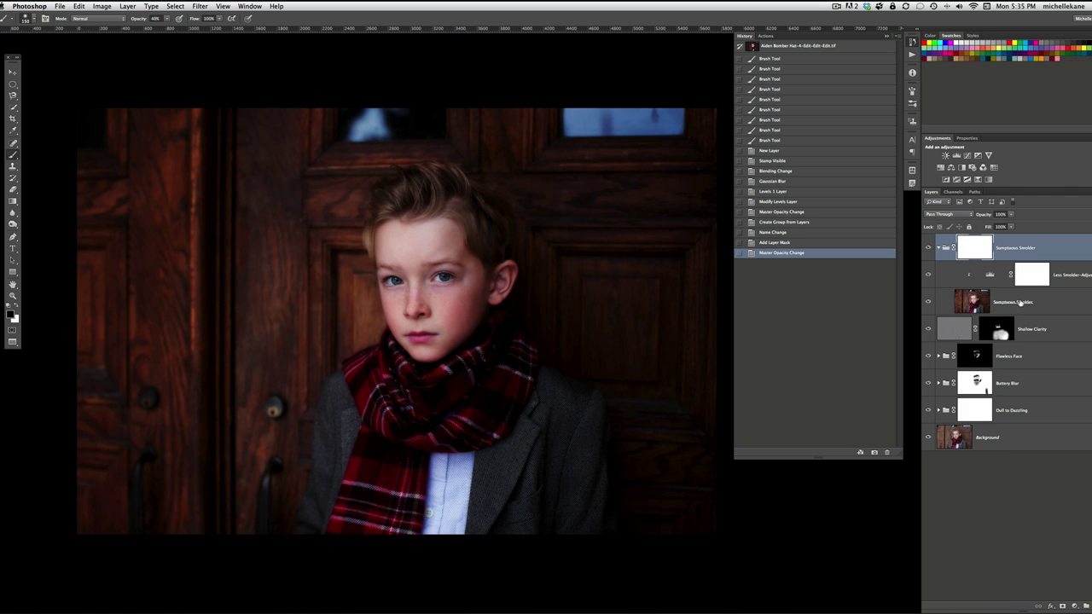
left_click(1020, 303)
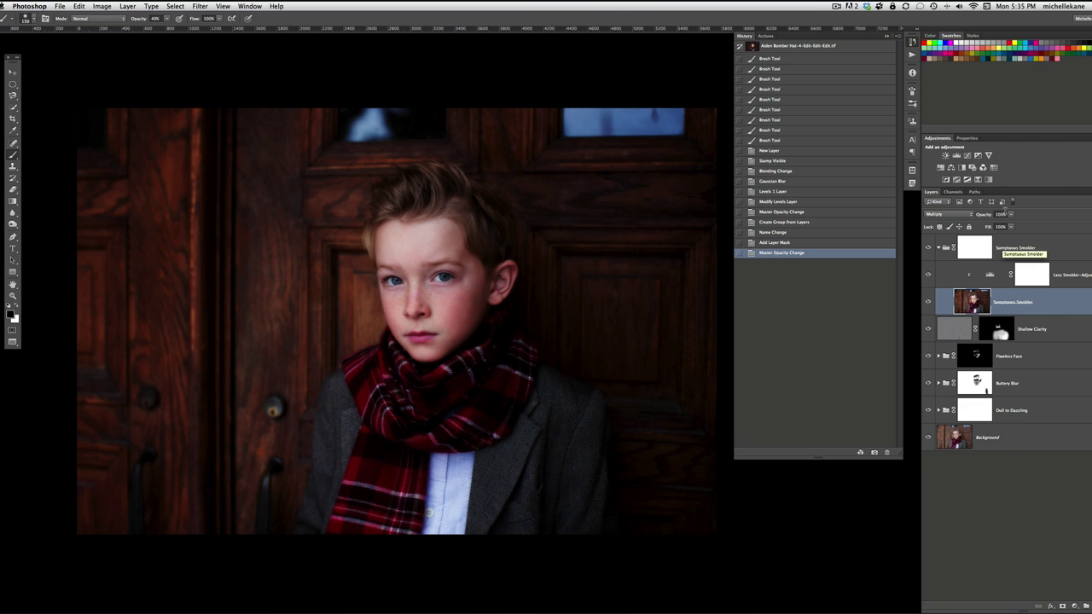
left_click(938, 247)
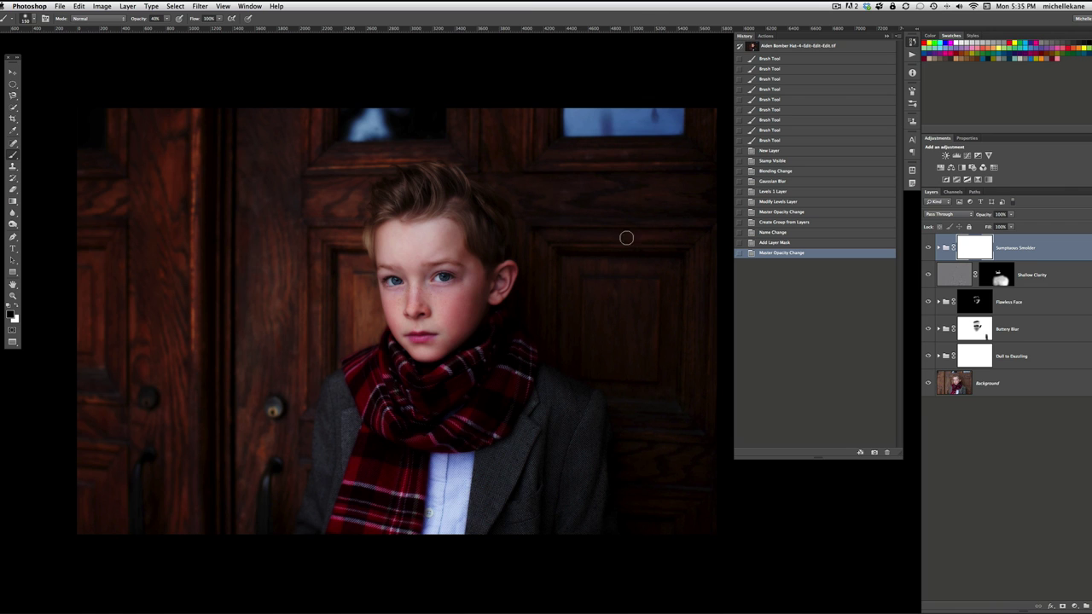
- Paint black at 20% opacity with a 1700-pixel brush on the Sumptuous Smolder mask over the doors on both sides of the boy
left_click_drag(620, 273, 607, 273)
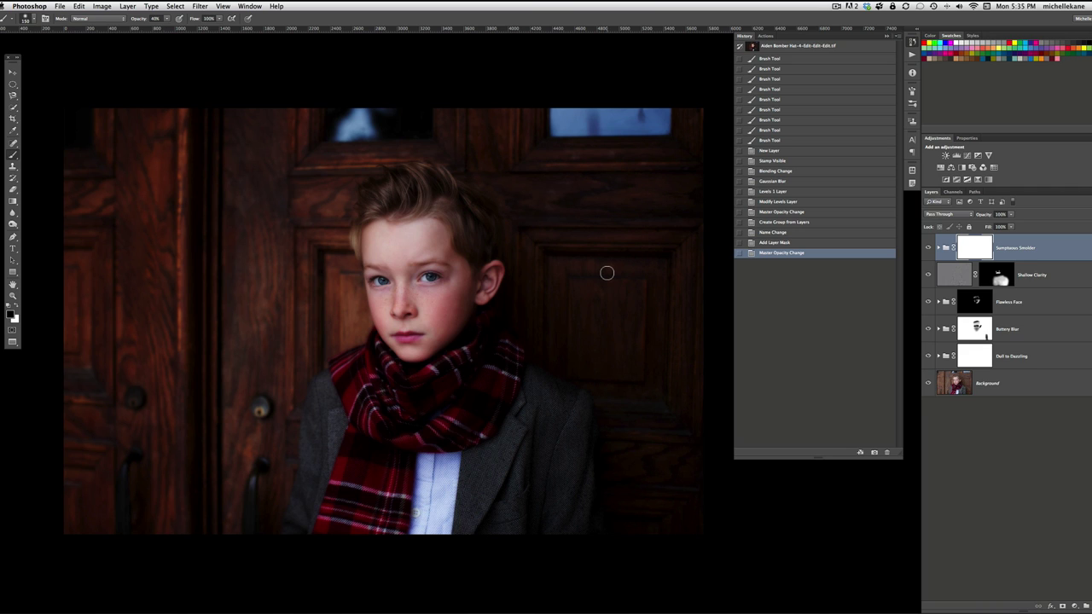
key("bracketright")
key("bracketright")
key("bracketright")
key("bracketright")
key("bracketright")
key("bracketright")
key("bracketright")
key("bracketright")
key("bracketright")
key("bracketright")
key("bracketright")
key("bracketright")
key("bracketright")
key("bracketright")
key("bracketright")
key("bracketright")
left_click(268, 242)
mouse_move(286, 217)
left_mouse_down()
mouse_move(567, 232)
mouse_move(611, 294)
mouse_move(593, 254)
left_mouse_up()
left_click(572, 358)
key("space")
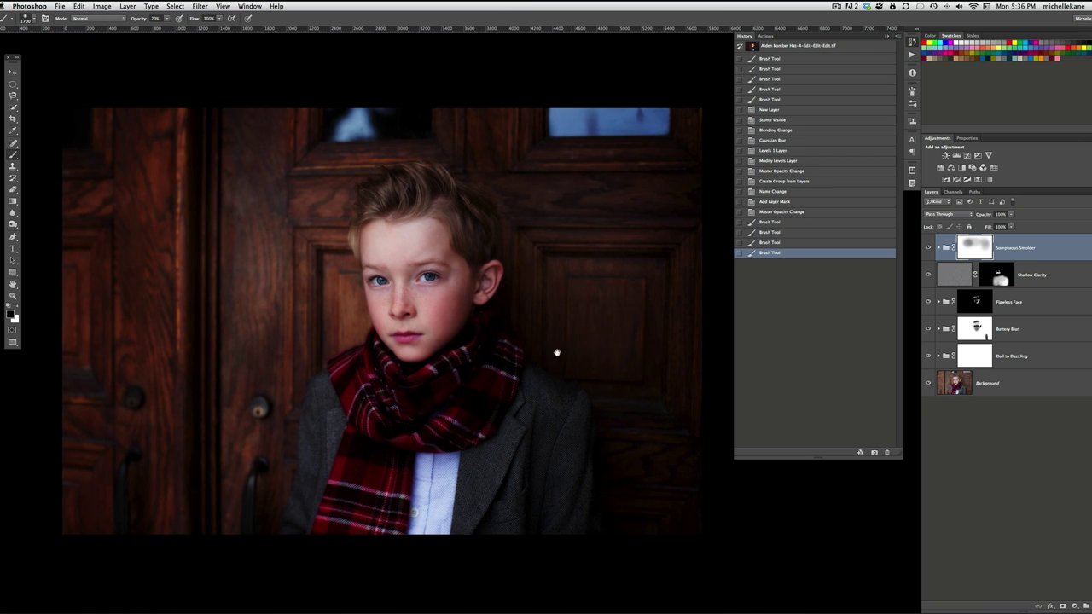
- Paint black at 20% brush opacity on the Sumptuous Smolder mask over the jacket, scarf and the door around him
left_click_drag(569, 356, 517, 347)
left_click(454, 427)
left_click(407, 458)
left_click(284, 483)
left_click(393, 384)
left_click(461, 242)
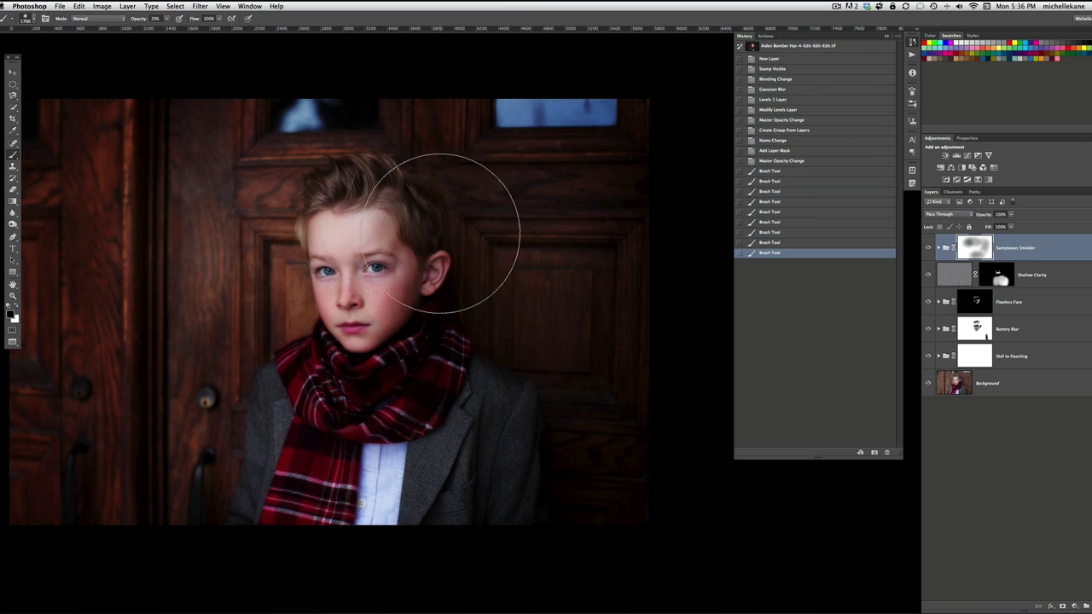
key("space")
left_click_drag(440, 256, 483, 258)
left_click(223, 339)
left_click(314, 507)
left_click(401, 421)
left_click(437, 331)
- Paint black with a smaller brush on the Sumptuous Smolder mask over the eyes, face, hair and jaw to lighten them
key("[")
key("[")
key("[")
key("[")
key("[")
key("[")
key("[")
key("[")
key("[")
key("[")
key("[")
key("[")
key("[")
key("[")
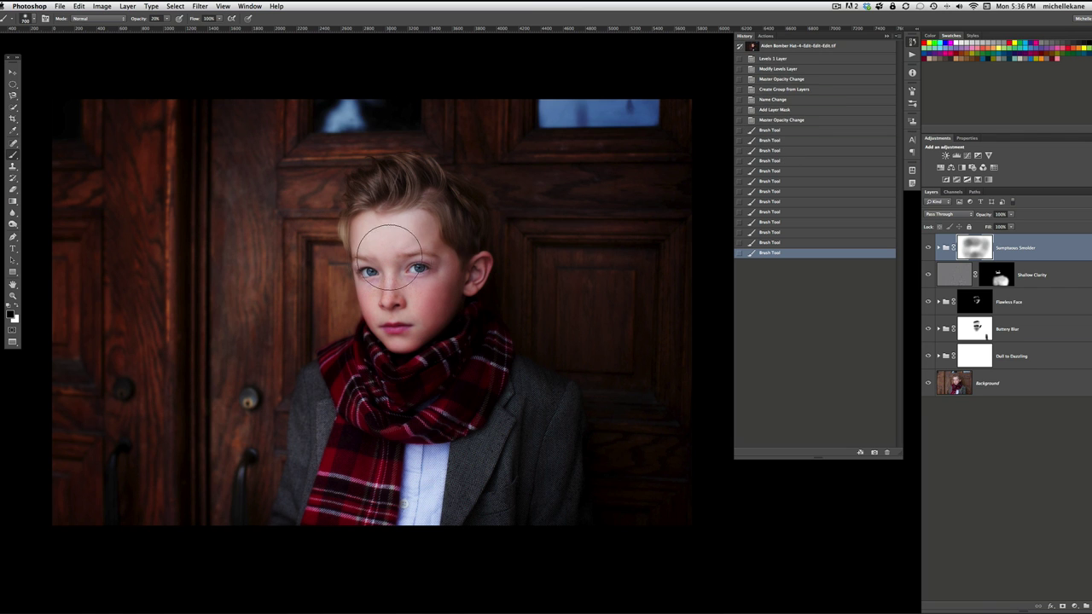
left_click(378, 264)
left_click(416, 265)
left_click(431, 268)
left_click(366, 269)
left_click(369, 270)
key("]")
left_click(450, 237)
left_click_drag(448, 289, 425, 326)
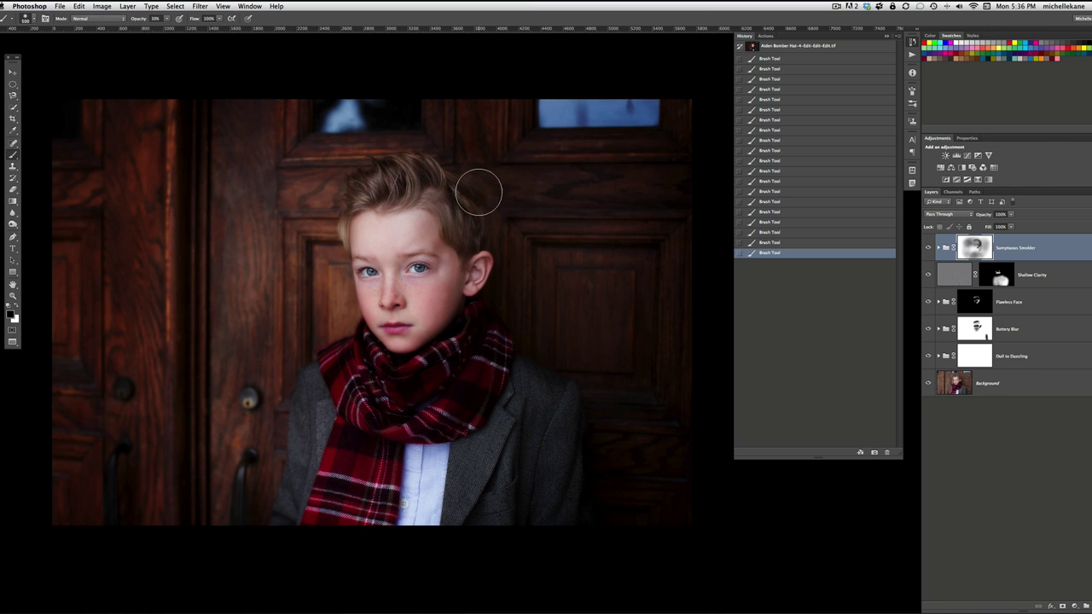
- Paint black with a brush of 600 to 1000 pixels on the Sumptuous Smolder mask over the jacket, scarf and surrounding door
key("bracketright")
key("bracketright")
key("bracketright")
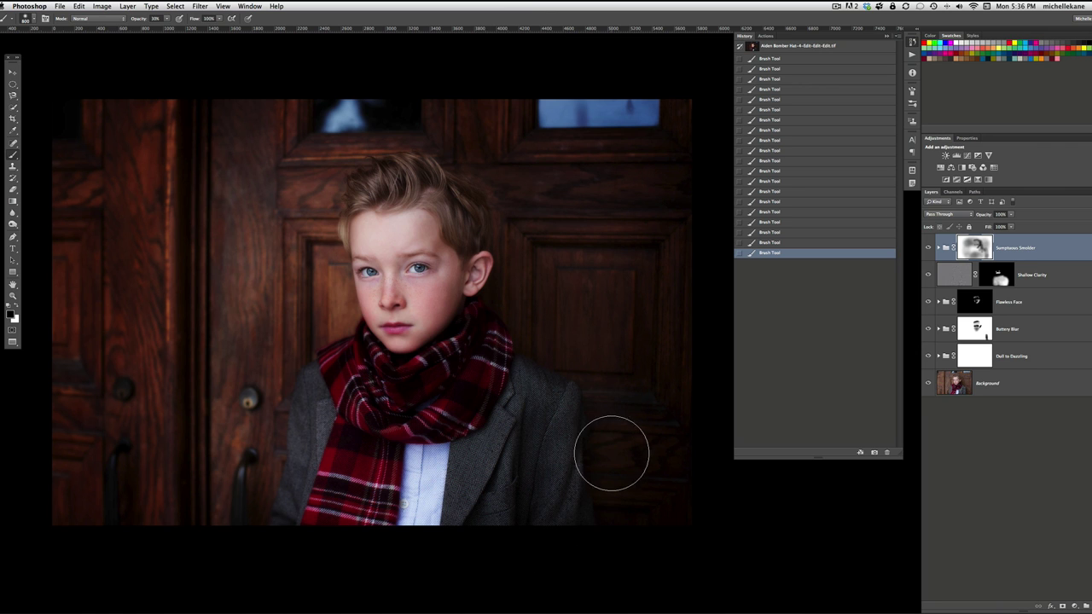
key("bracketright")
key("bracketright")
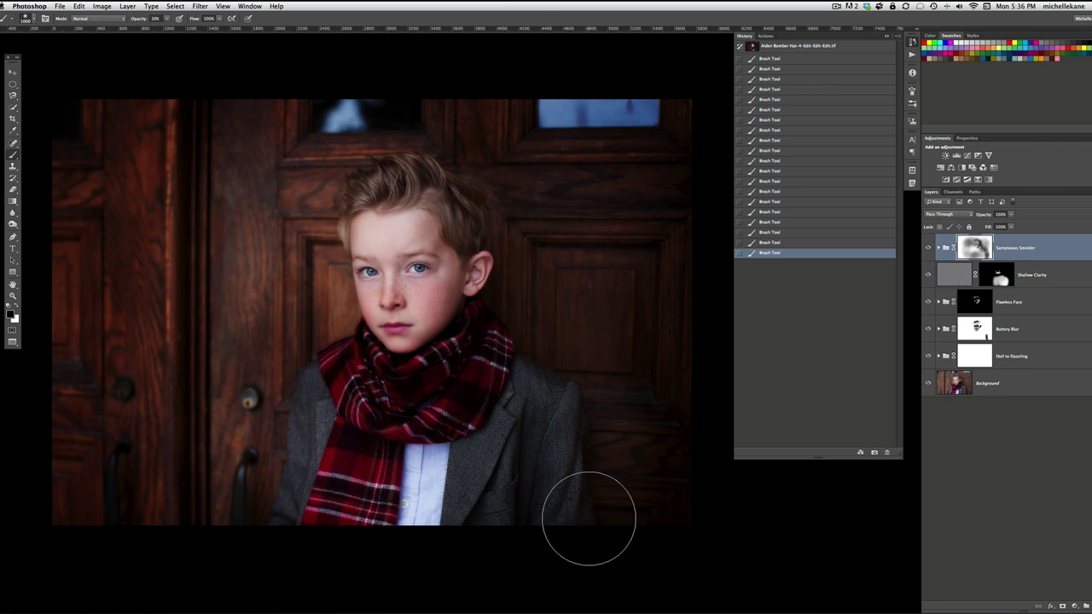
key("bracketleft")
key("bracketleft")
key("bracketleft")
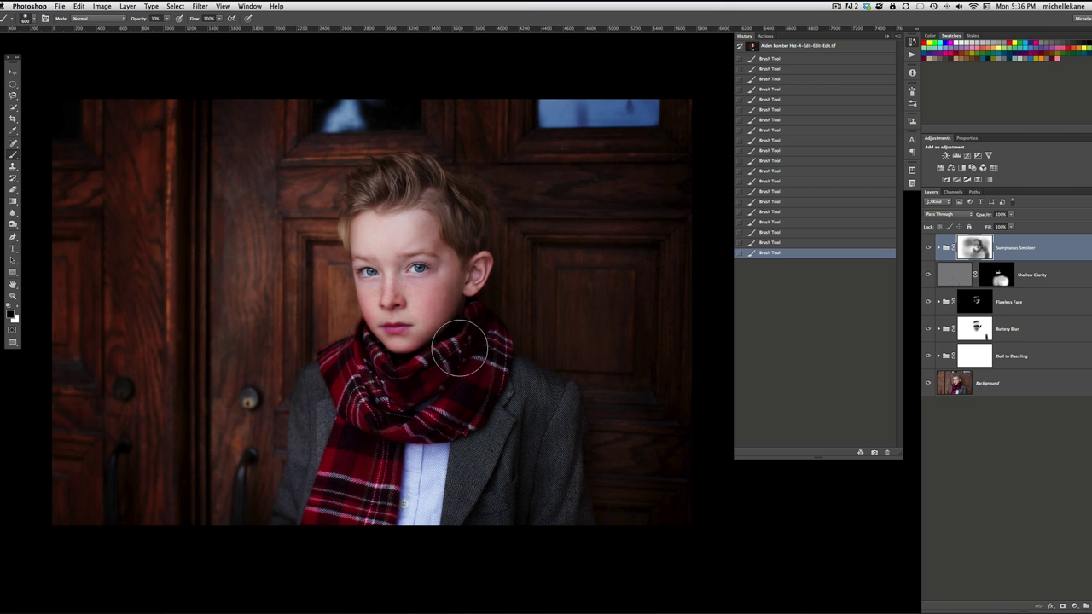
key("bracketright")
key("bracketright")
key("bracketright")
key("bracketright")
key("bracketright")
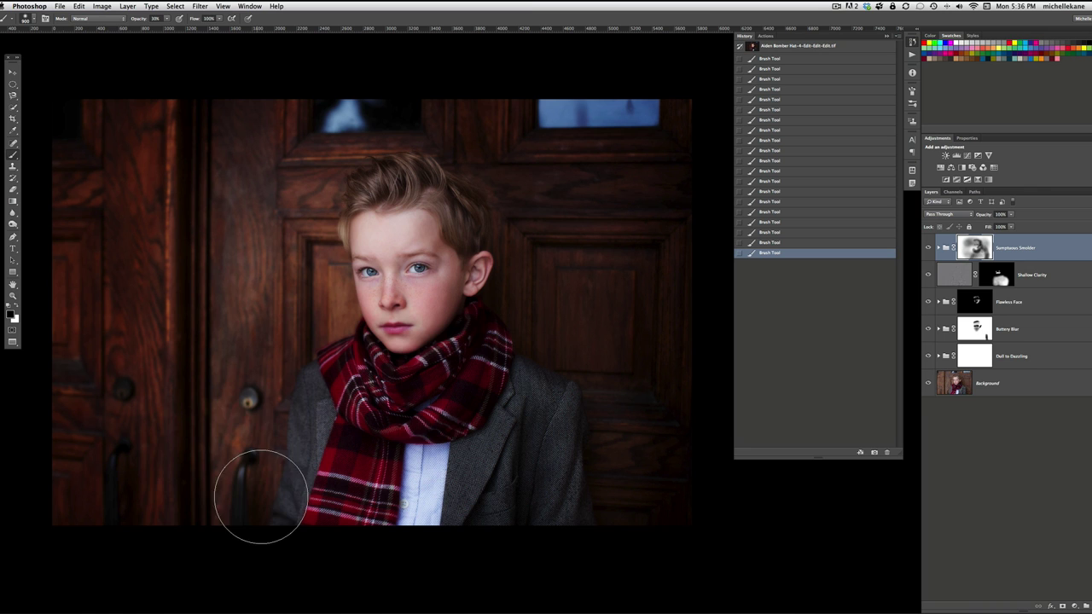
- Paint black with a 500-pixel, then 300-pixel brush on the Sumptuous Smolder mask over the nose, cheeks, mouth and chin
key("bracketleft")
key("bracketleft")
key("bracketleft")
key("bracketleft")
key("bracketleft")
key("bracketleft")
key("bracketleft")
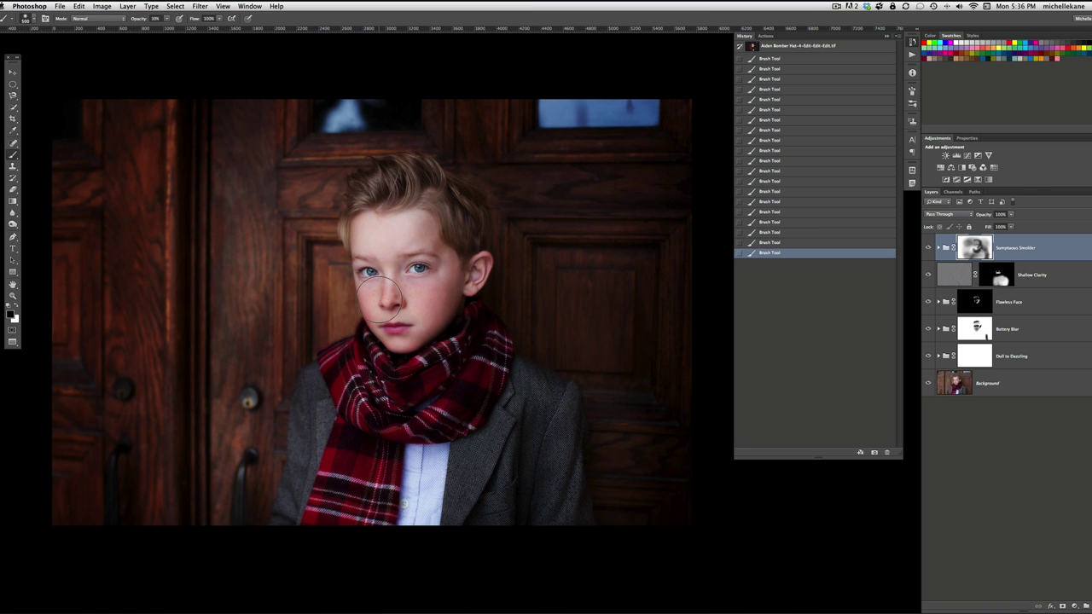
left_click(401, 319)
key("bracketleft")
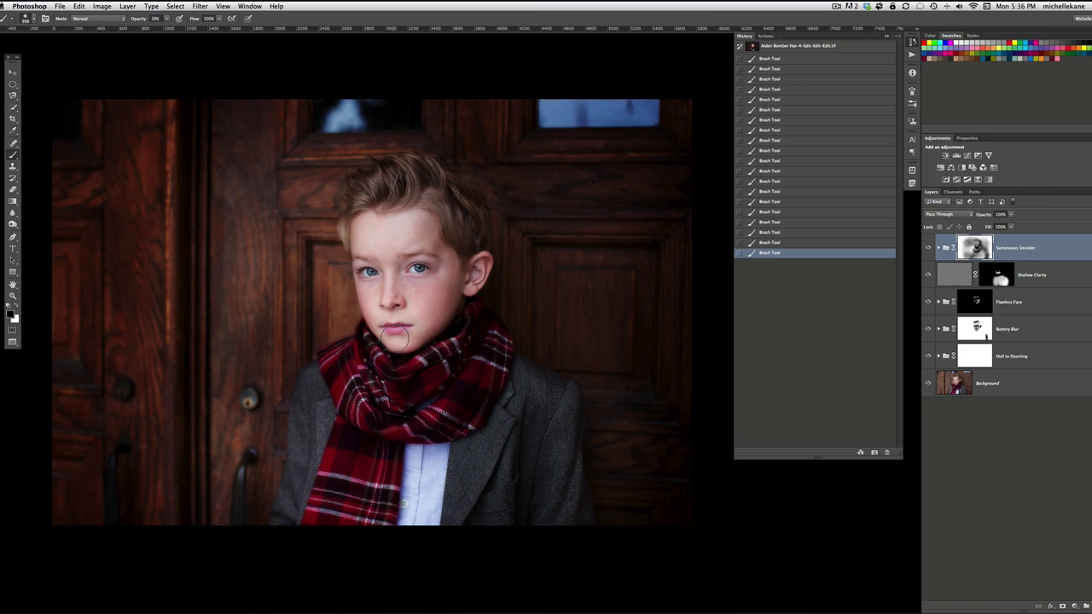
- Paint black with a 400-pixel, then 300-pixel brush on the Sumptuous Smolder mask over the forehead and around the eye
key("bracketright")
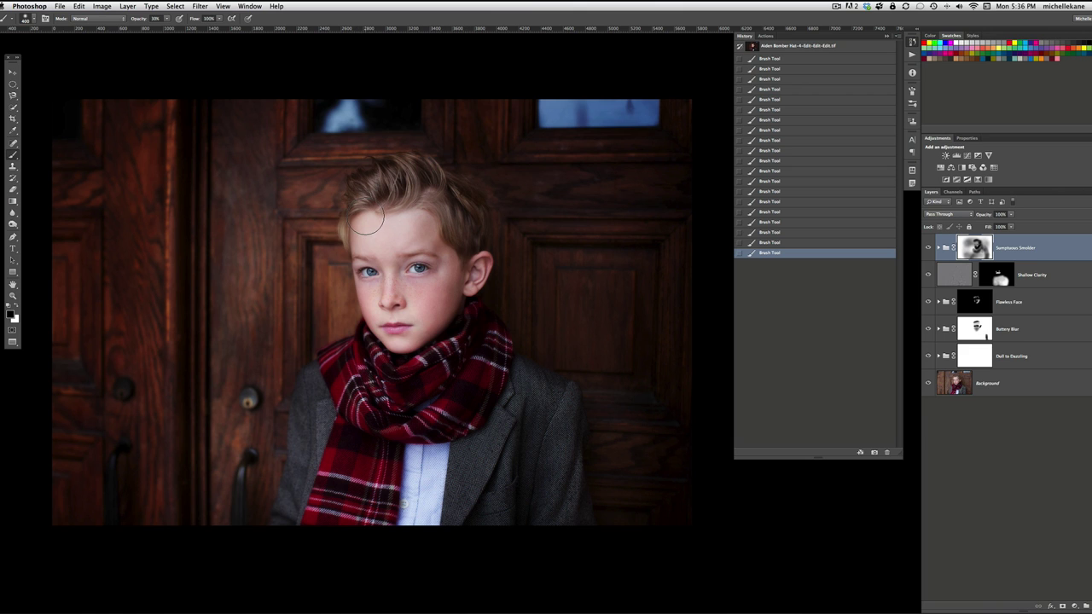
key("x")
key("x")
key("[")
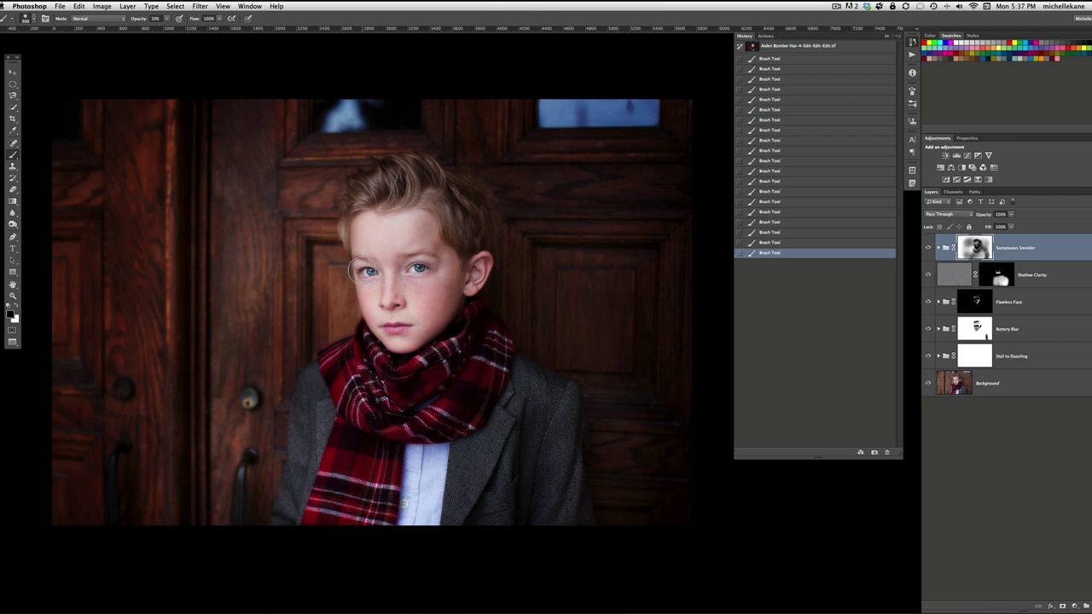
- Paint black at 20% opacity on the Sumptuous Smolder mask over the lower jacket at 1200 pixels and the hair at 600 pixels
key("bracketright")
key("bracketright")
key("bracketright")
key("bracketright")
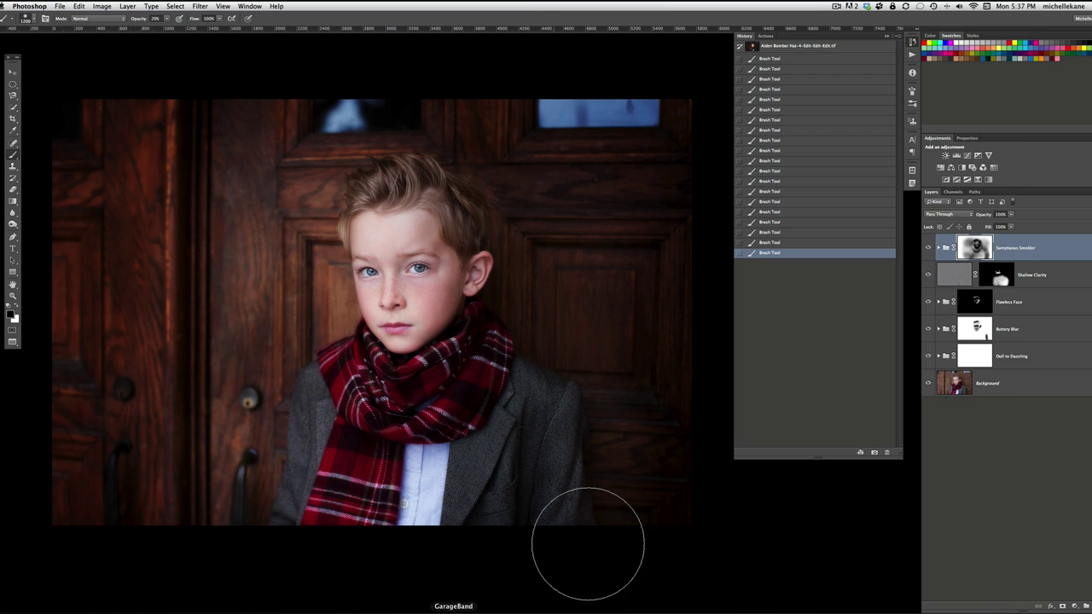
key("bracketleft")
key("bracketleft")
key("bracketleft")
key("bracketleft")
key("bracketleft")
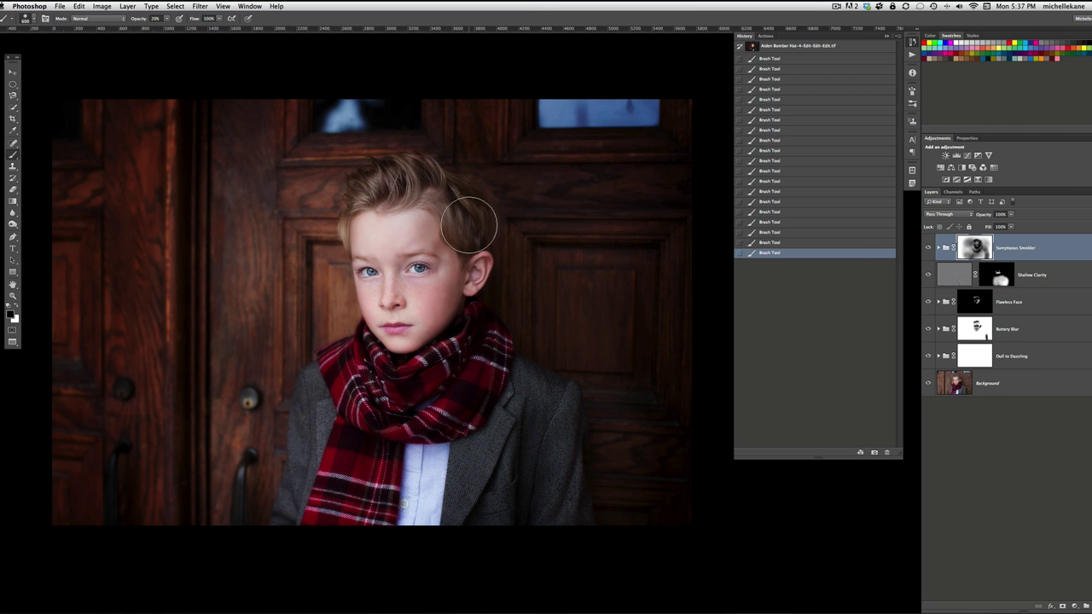
- Paint black at 10% opacity with a 1000-pixel brush on the Sumptuous Smolder mask over the jacket and scarf
key("1")
key("bracketright")
key("bracketright")
key("bracketright")
key("bracketright")
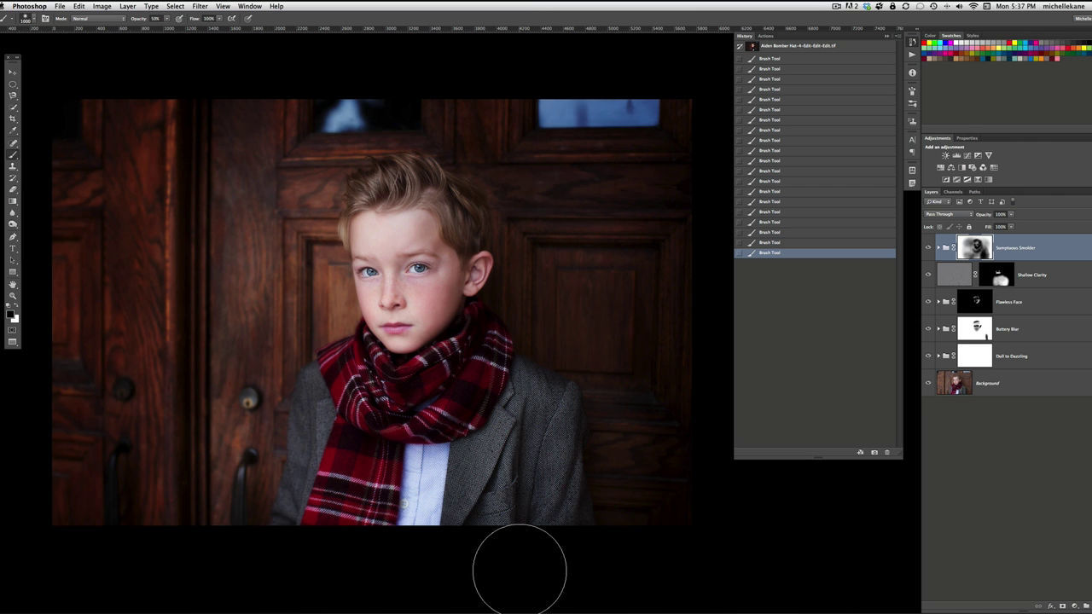
- Paint white at 20% opacity with a 90-pixel brush on the Sumptuous Smolder mask over the scarf below the jaw
key("bracketleft")
key("bracketleft")
key("bracketleft")
key("bracketleft")
key("bracketleft")
key("bracketleft")
key("bracketleft")
key("bracketleft")
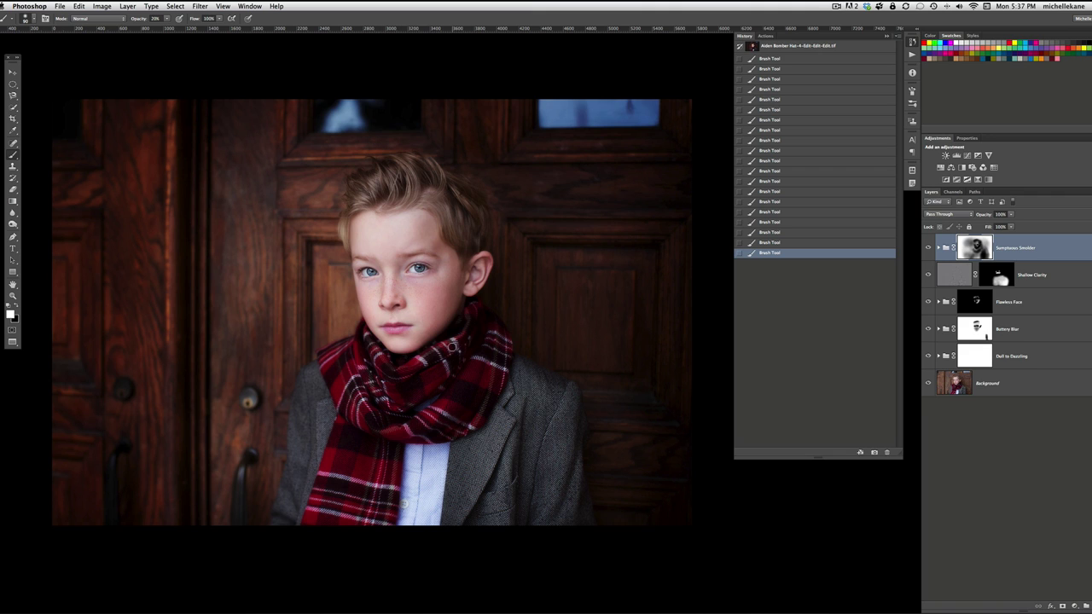
- Paint white on the Sumptuous Smolder mask over the doors beside the boy, enlarging the brush to 1700 pixels and setting it to 30% opacity
key("x")
key("x")
key("bracketright")
key("bracketright")
key("bracketright")
key("bracketright")
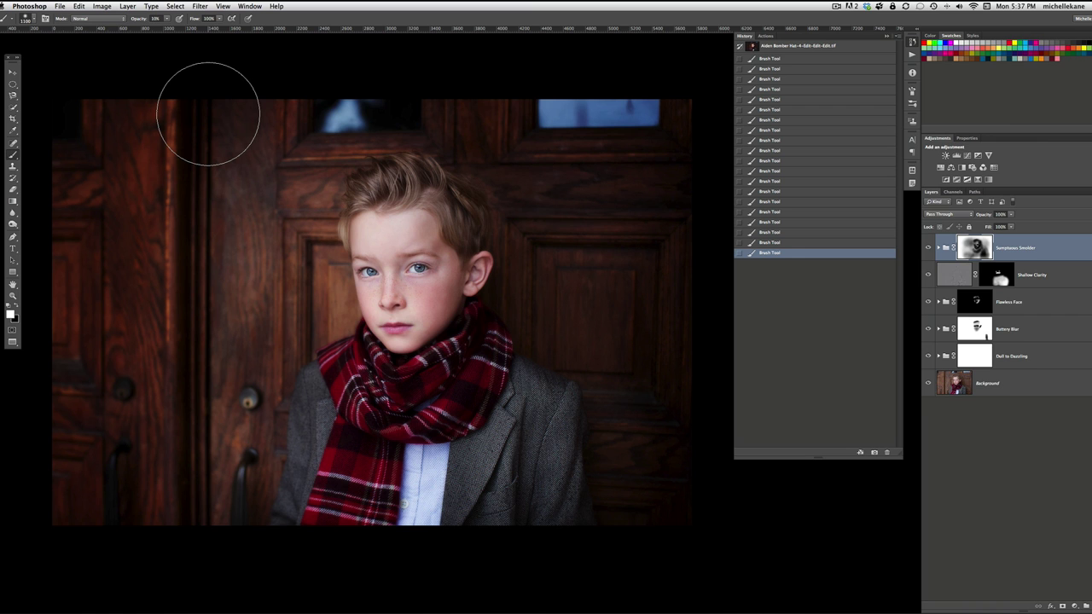
key("bracketright")
key("bracketright")
key("bracketright")
key("bracketright")
key("bracketright")
key("bracketright")
key("3")
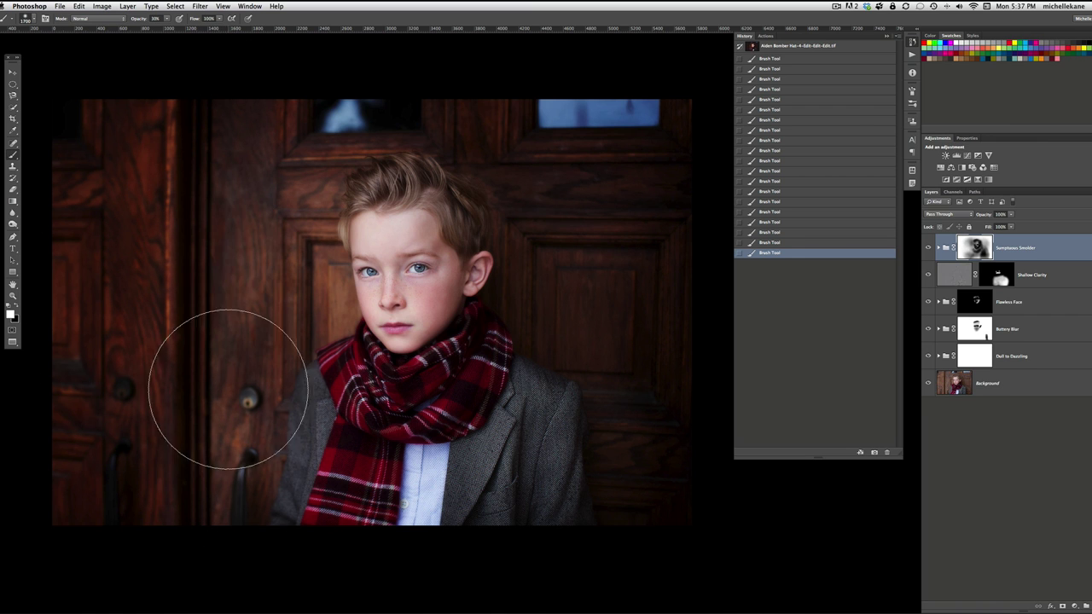
- Change the canvas surround colour from black to Dark Gray
key("space")
left_click_drag(641, 258, 609, 247)
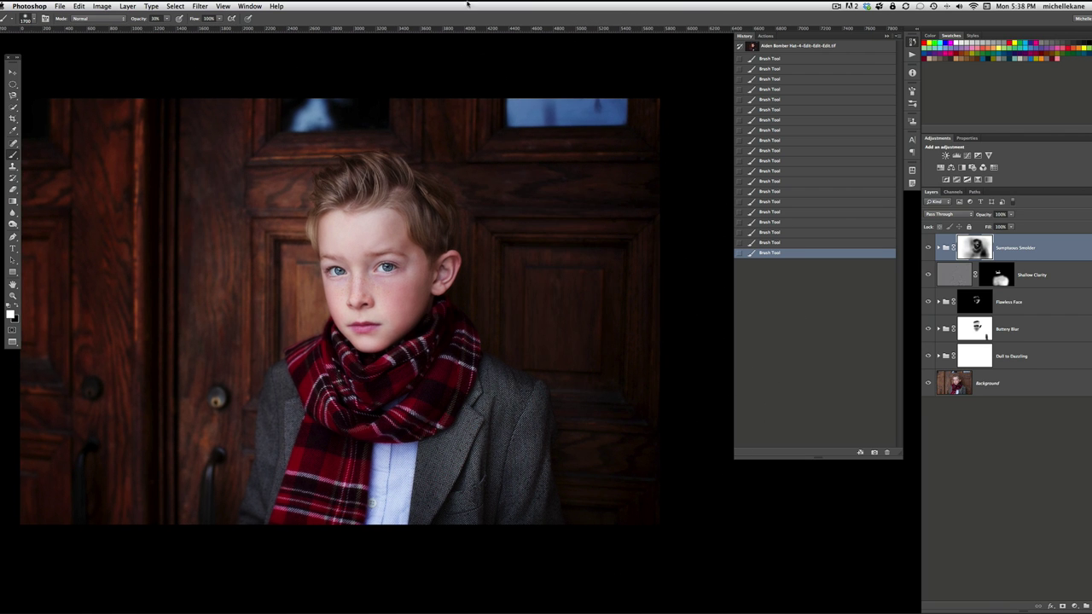
key("v")
right_click(466, 73)
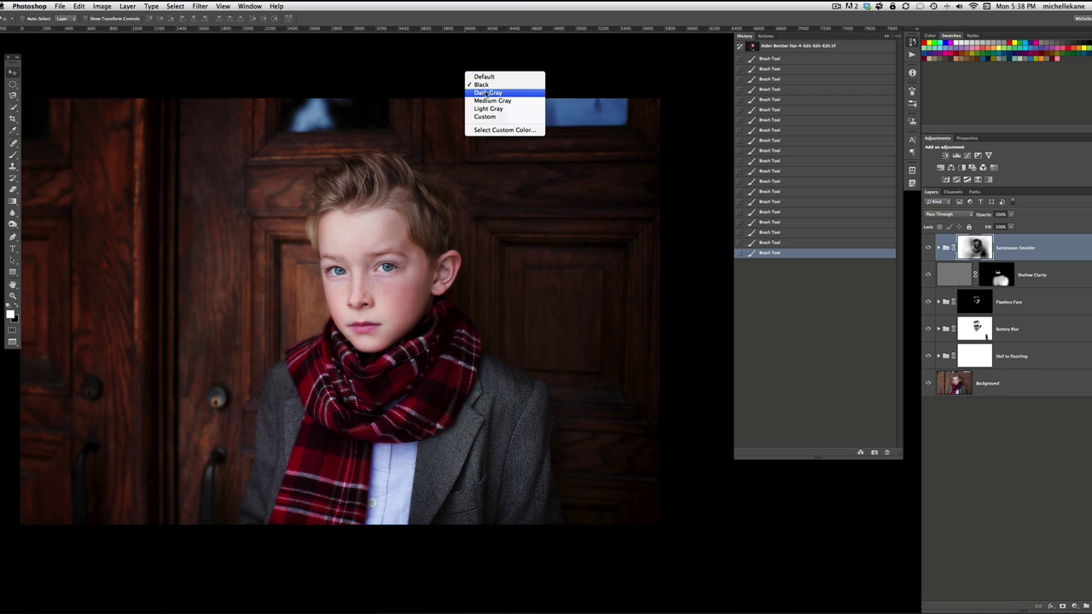
left_click(484, 94)
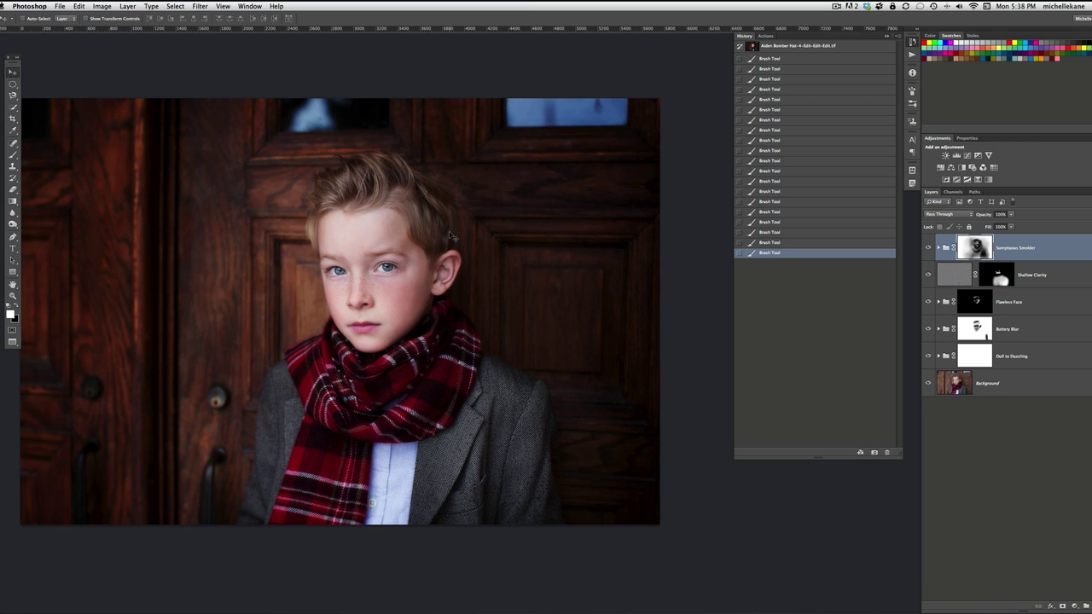
scroll(452, 235, "left", 5)
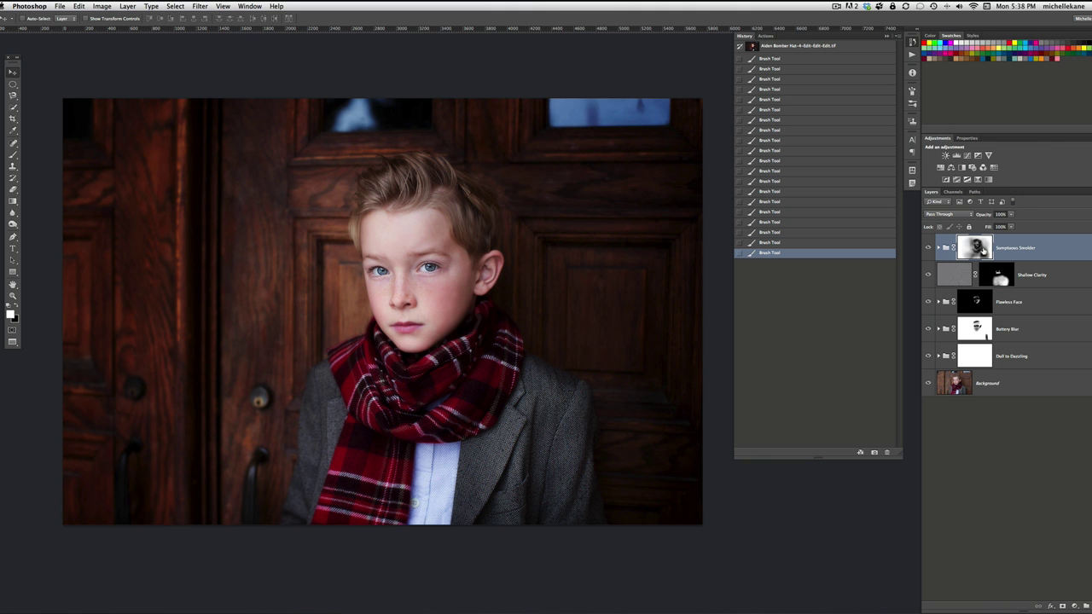
- Undo the accidental 20% group opacity and brush the Sumptuous Smolder mask at 20% brush opacity and 1700 pixels around the scarf and door
key("x")
key("2")
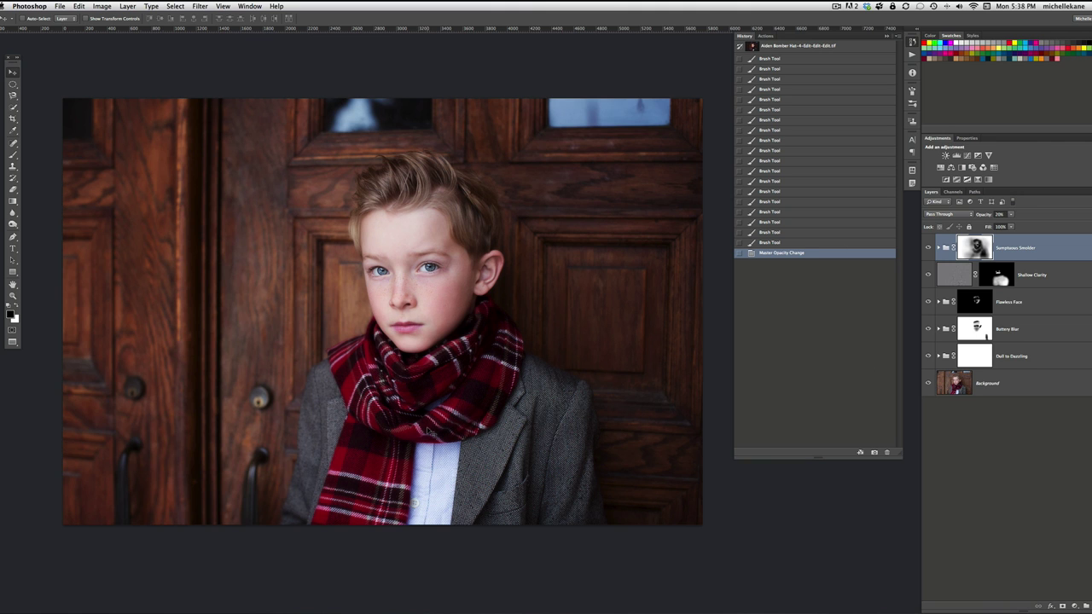
key("ctrl+z")
key("b")
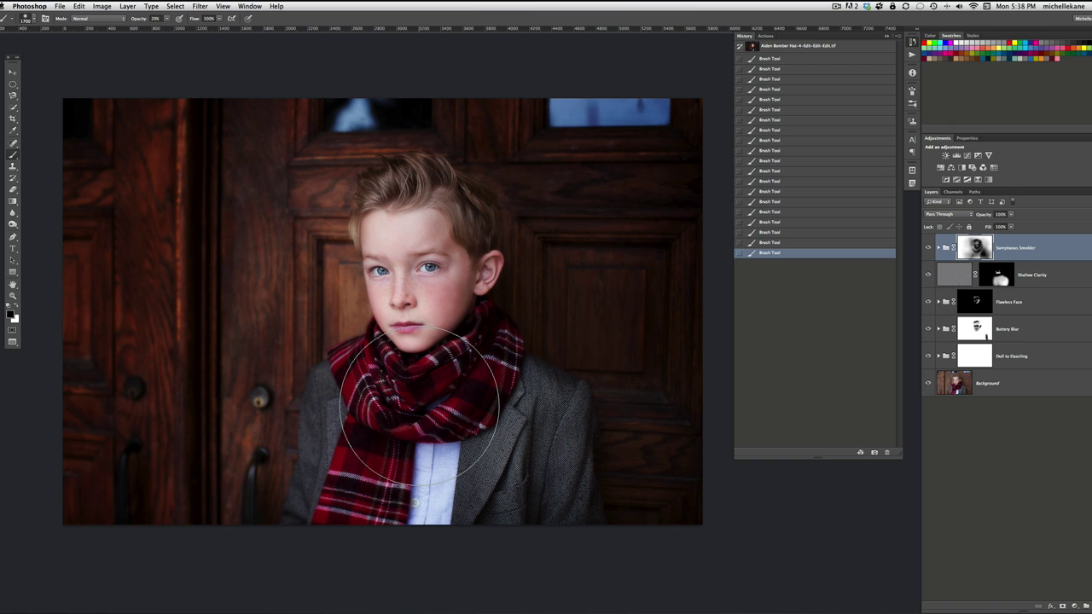
key("x")
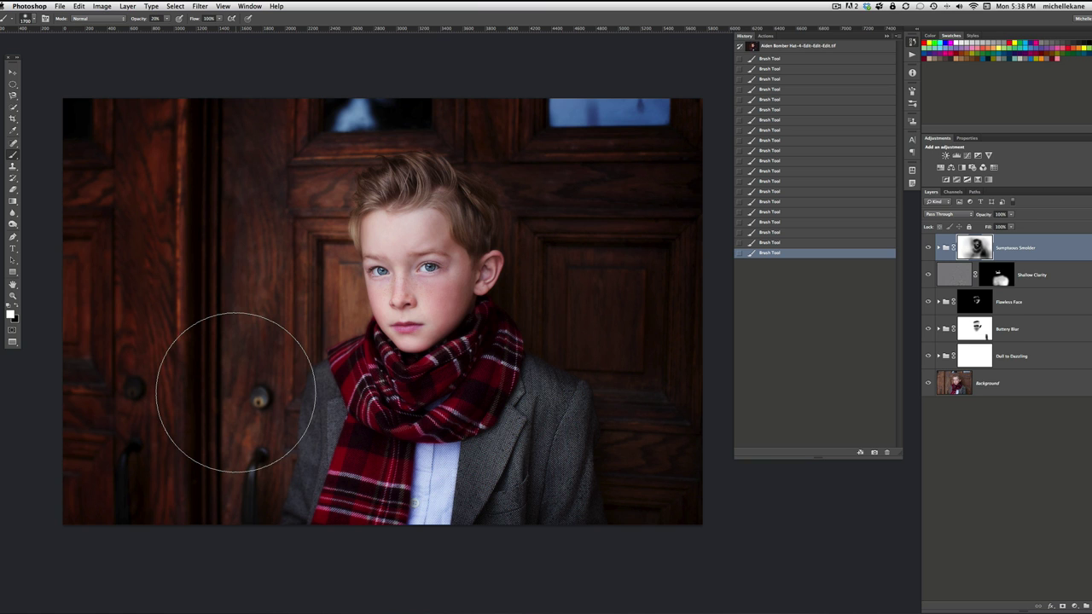
- Find the Satin action from MKP Monochrome in ActionFire and run it
key("F5")
type("satin")
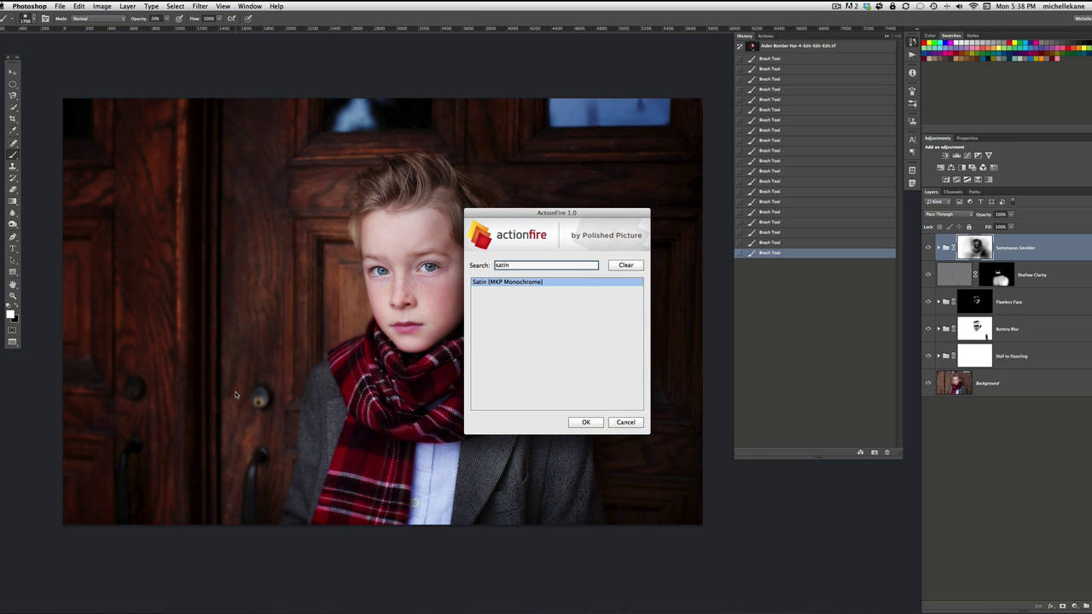
key("Return")
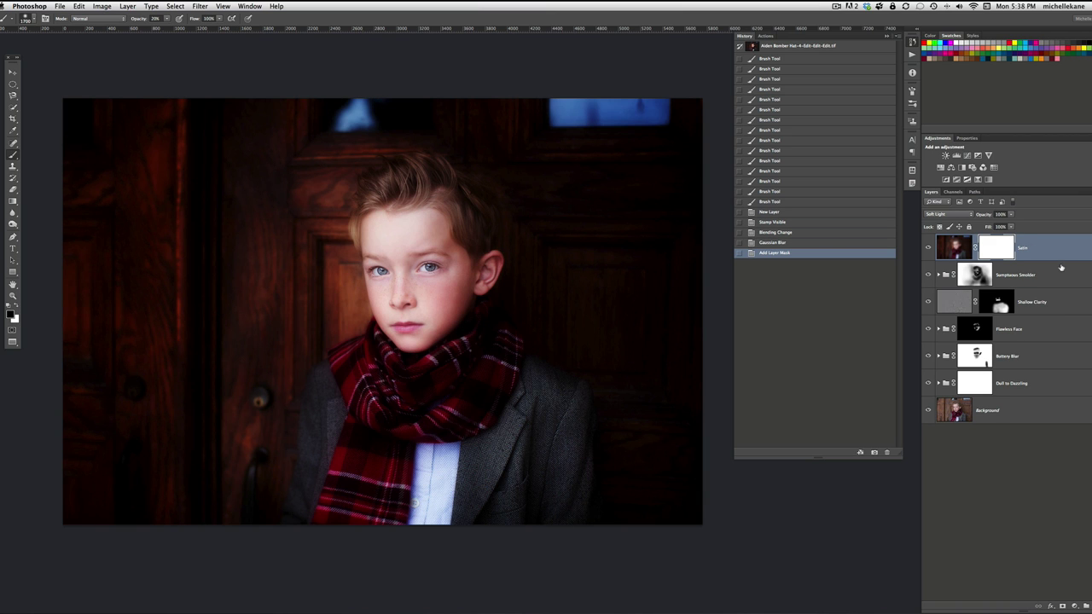
- Toggle the Satin layer's visibility repeatedly to compare the portrait with and without it
left_click(928, 247)
left_click(929, 247)
left_click(929, 247)
left_click(928, 247)
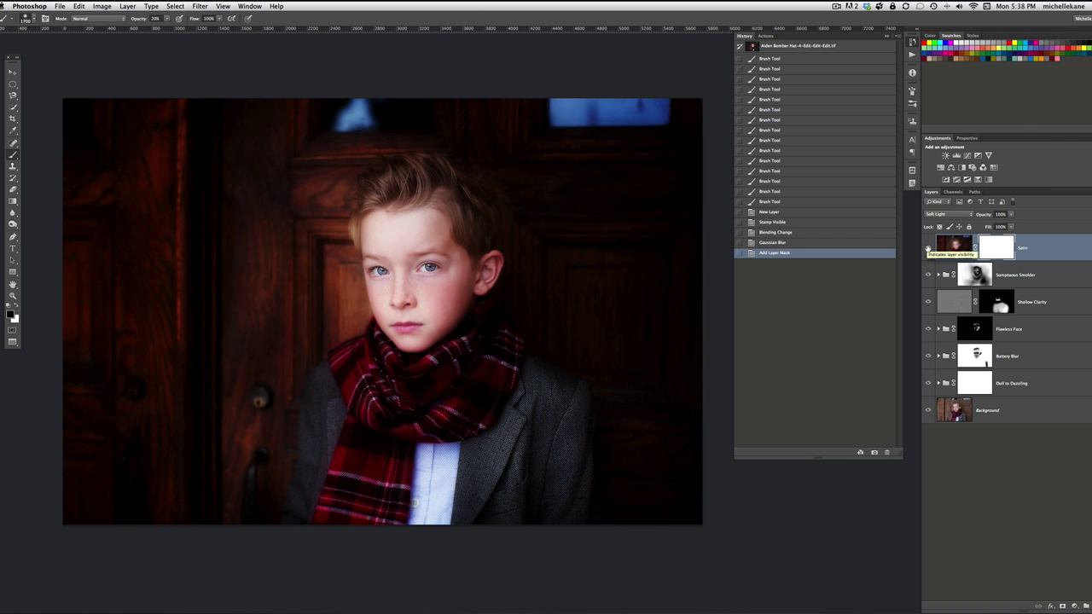
left_click(928, 247)
left_click(928, 248)
left_click(928, 247)
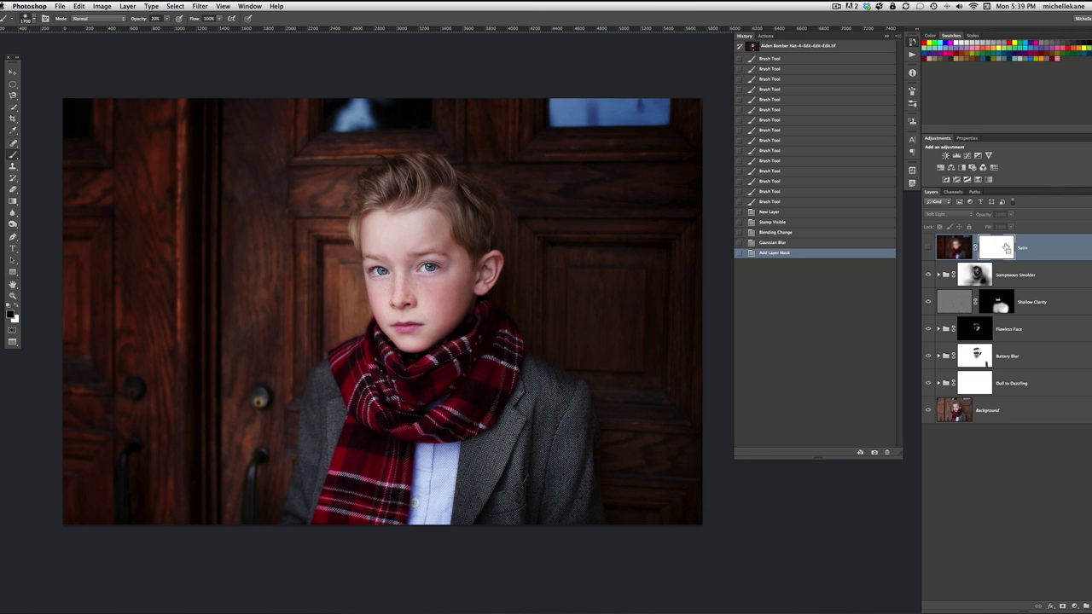
- Invert the Satin layer's mask to black, set white as the painting colour and make the layer visible
key("super+i")
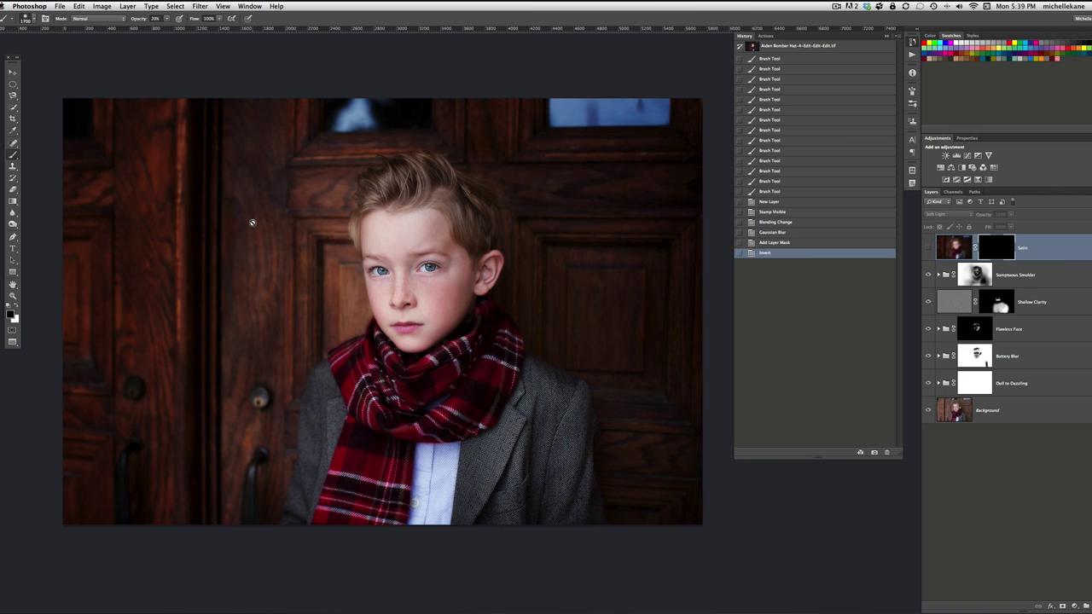
key("x")
left_click(1006, 248)
left_click(929, 247)
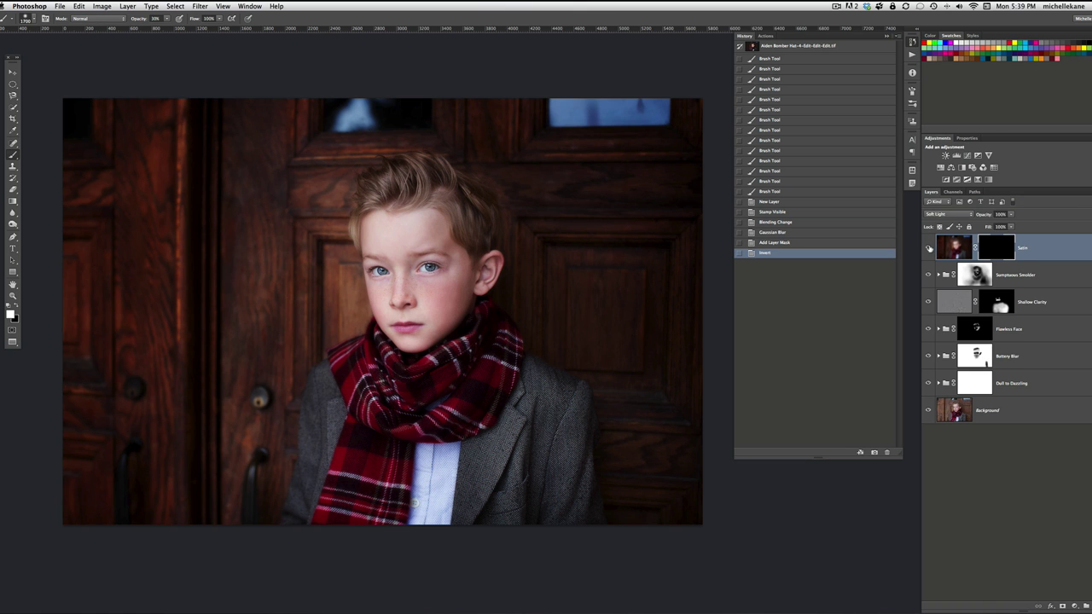
- Paint white with a 700-pixel brush on the Satin mask along the door windows above the boy
key("[")
key("[")
key("[")
left_click_drag(334, 100, 388, 100)
left_click(387, 100)
mouse_move(525, 97)
left_mouse_down()
mouse_move(663, 96)
mouse_move(562, 101)
left_mouse_up()
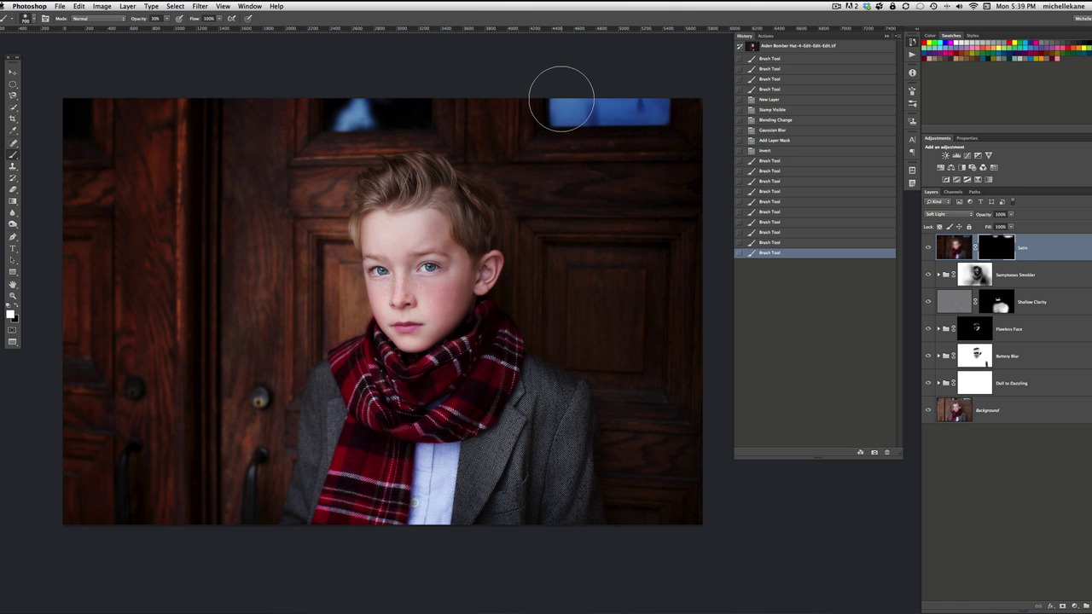
- Paint white at 20% opacity with a 2000-pixel brush on the Satin mask over the doors on both sides of the boy
key("]")
key("]")
key("]")
key("]")
key("]")
key("]")
key("]")
key("]")
key("]")
key("]")
key("]")
key("]")
key("]")
mouse_move(238, 135)
left_mouse_down()
mouse_move(179, 381)
mouse_move(190, 300)
mouse_move(185, 319)
mouse_move(250, 457)
mouse_move(227, 297)
left_mouse_up()
left_click_drag(122, 262, 111, 449)
left_click_drag(205, 93, 302, 65)
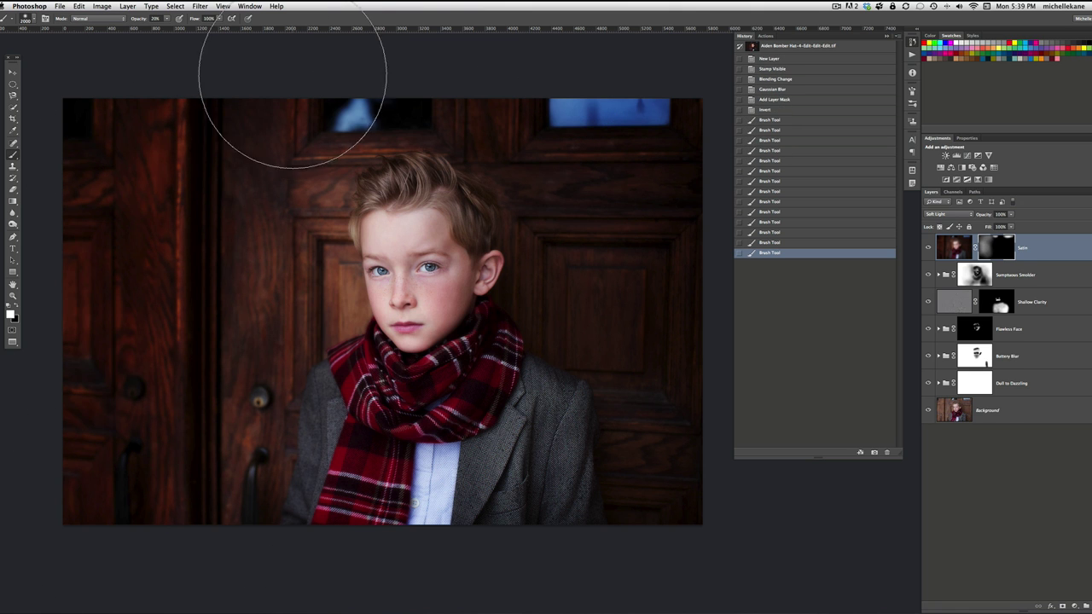
mouse_move(232, 128)
left_mouse_down()
mouse_move(267, 470)
mouse_move(561, 219)
mouse_move(617, 190)
mouse_move(679, 452)
mouse_move(678, 432)
left_mouse_up()
- Paint white with a smaller brush on the Satin mask down the lower end of the scarf
key("bracketleft")
key("bracketleft")
key("bracketleft")
key("bracketleft")
key("bracketleft")
key("bracketleft")
key("bracketleft")
key("bracketleft")
key("bracketleft")
key("bracketleft")
left_click_drag(366, 454, 334, 568)
- Paint white on the Satin mask over the door beside the boy, enlarging the brush to 1800 pixels
key("bracketright")
mouse_move(247, 238)
left_mouse_down()
mouse_move(272, 195)
mouse_move(243, 488)
mouse_move(297, 464)
mouse_move(146, 419)
mouse_move(278, 85)
mouse_move(295, 277)
mouse_move(280, 316)
mouse_move(221, 270)
left_mouse_up()
key("bracketleft")
key("bracketright")
key("bracketright")
key("bracketright")
key("bracketright")
key("bracketright")
key("bracketright")
key("bracketright")
key("bracketright")
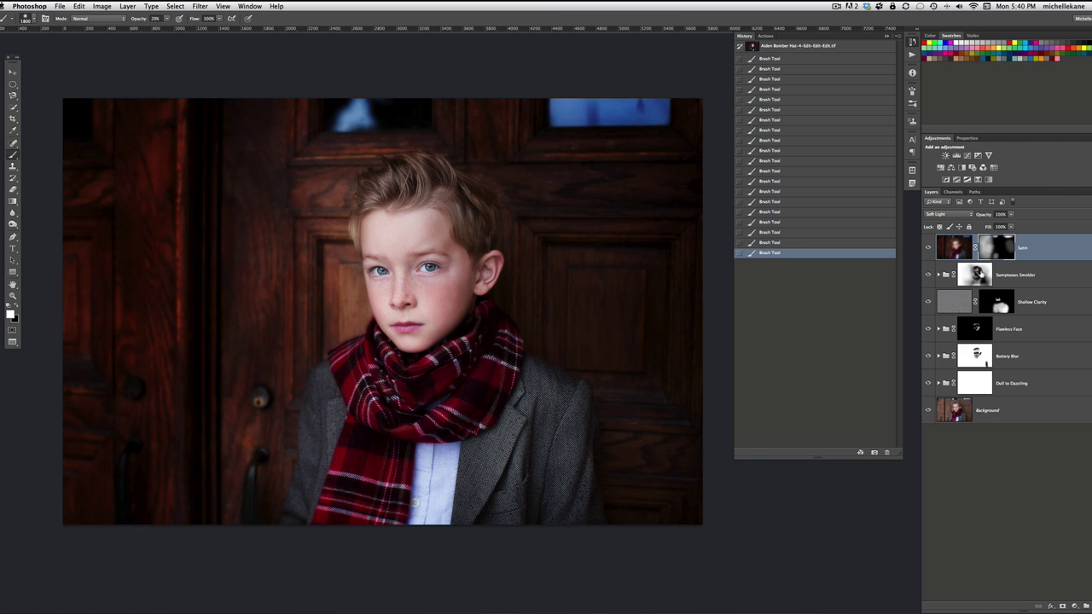
- Retouch the Sumptuous Smolder mask over the cheek and ear with a 300-pixel white brush at 20% opacity, and switch to black
left_click(979, 274)
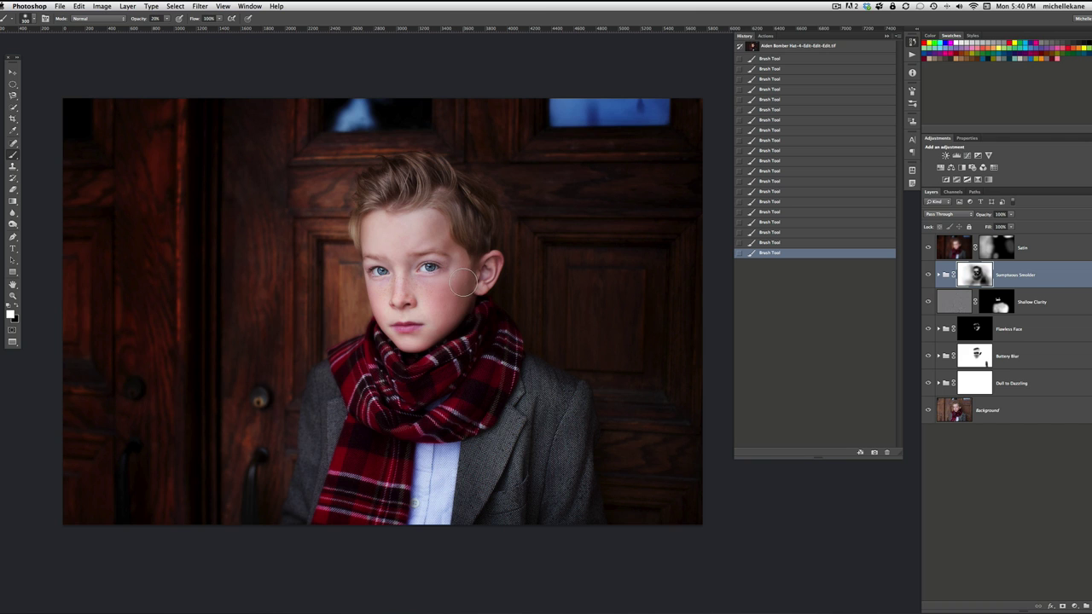
key("x")
- Reduce the Satin layer's opacity to 69%
left_click(1051, 247)
left_click(1012, 215)
left_click_drag(990, 226, 1004, 225)
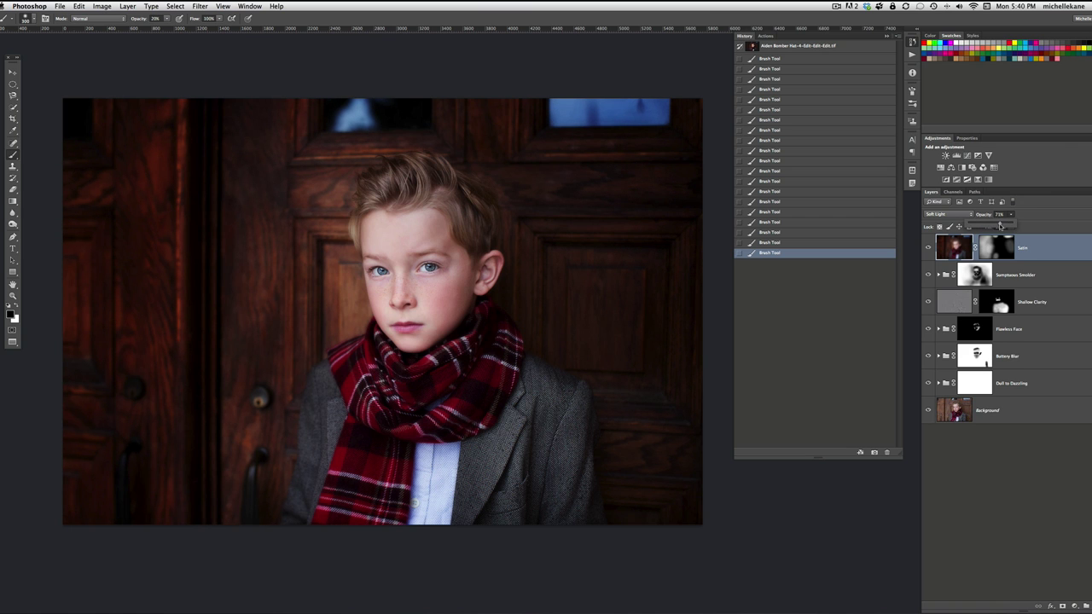
left_click_drag(1000, 226, 999, 225)
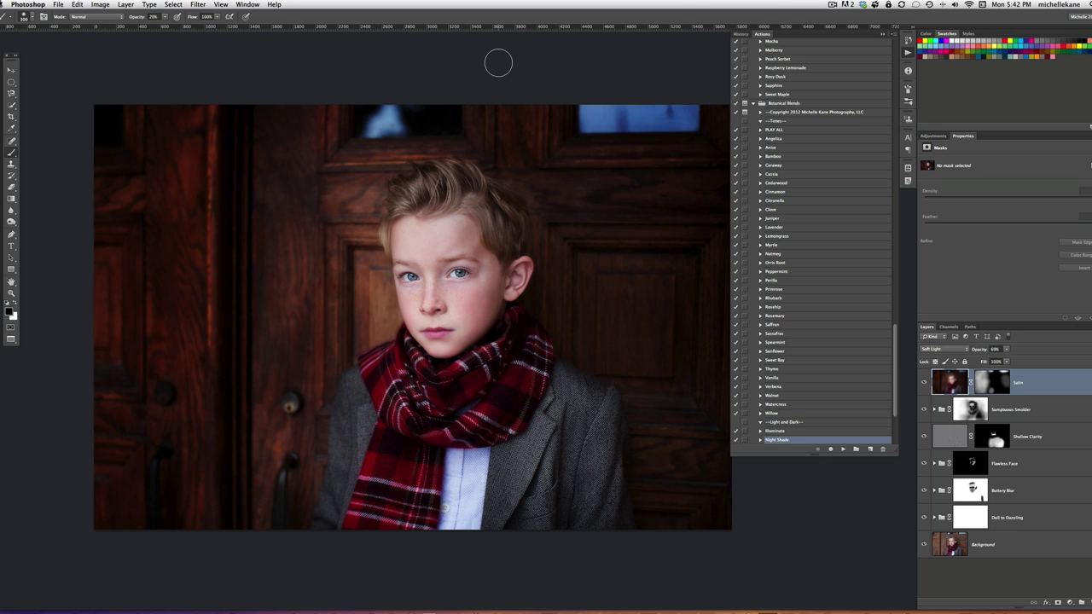
- Find the Night Shade action from Botanical Blends in ActionFire and run it
key("F1")
type("night")
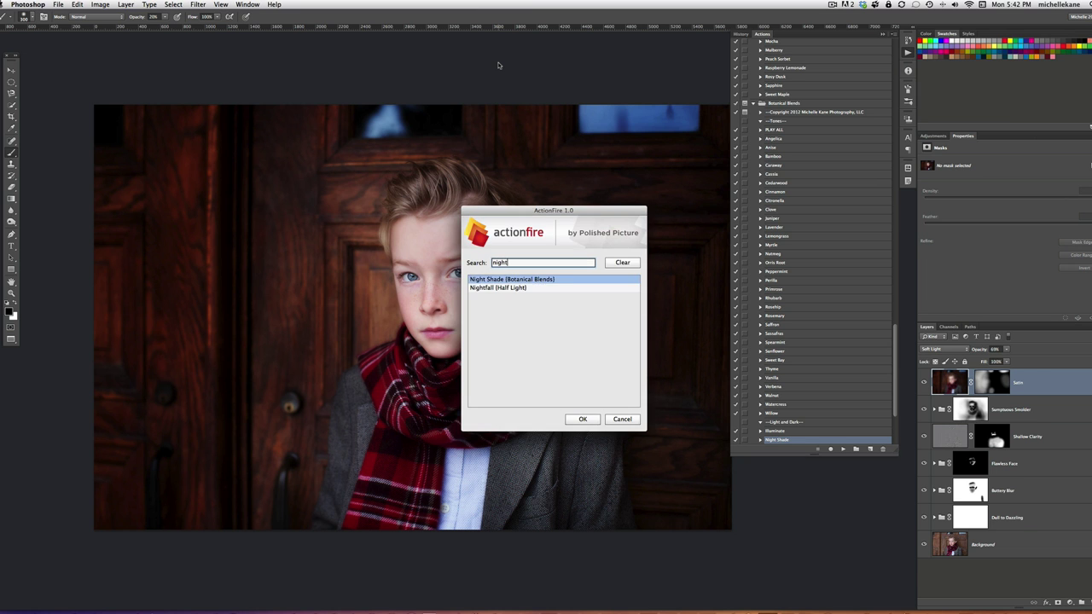
key("Return")
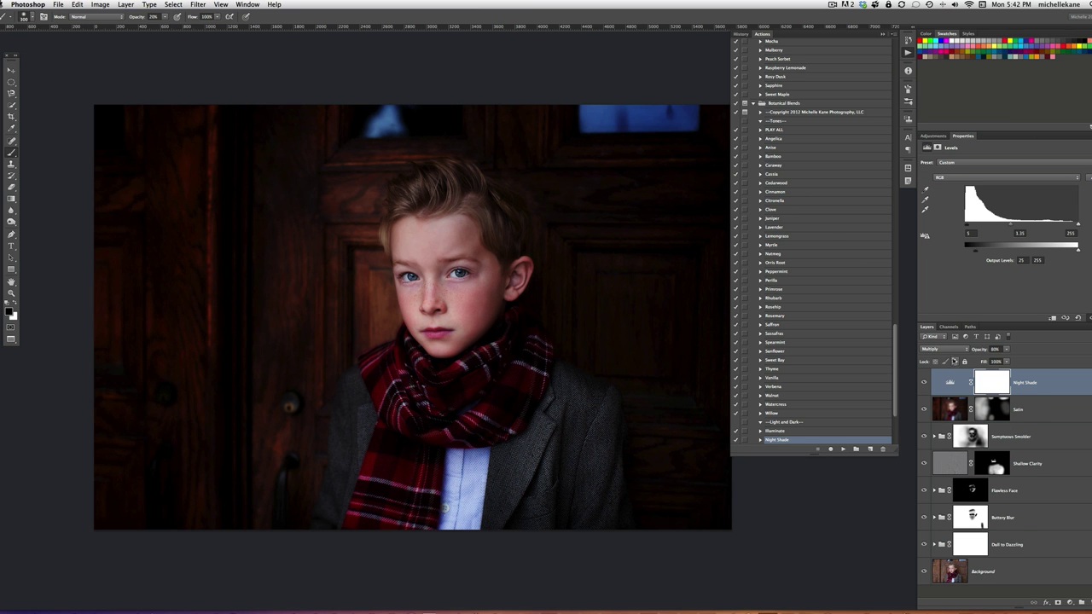
- Set the Night Shade layer to Normal blending, with Levels black input 23, midtones 0.63, and output levels 20 and 240
left_click(946, 351)
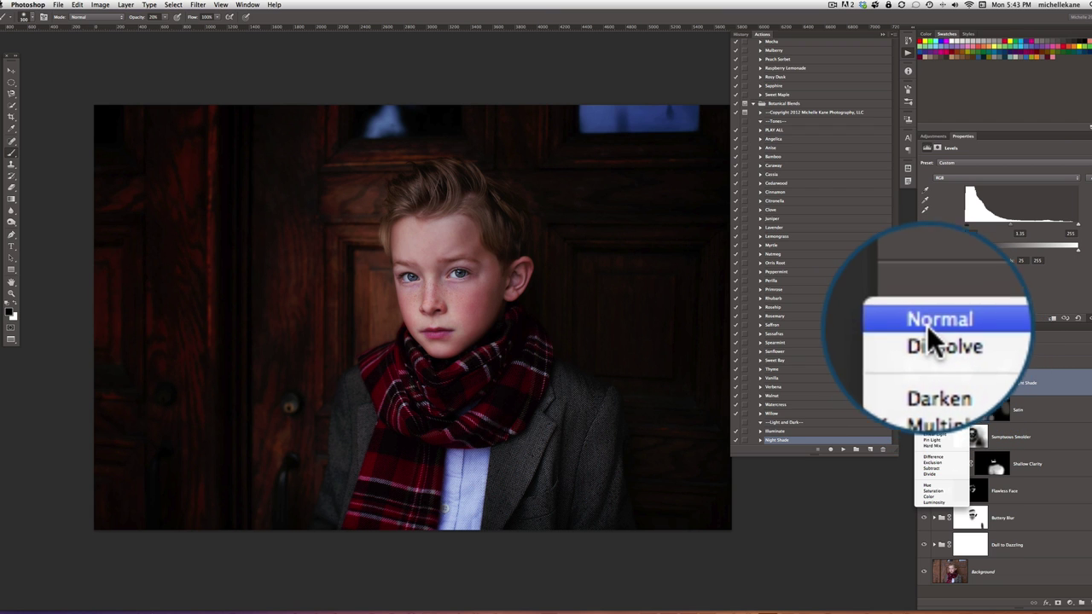
left_click(927, 326)
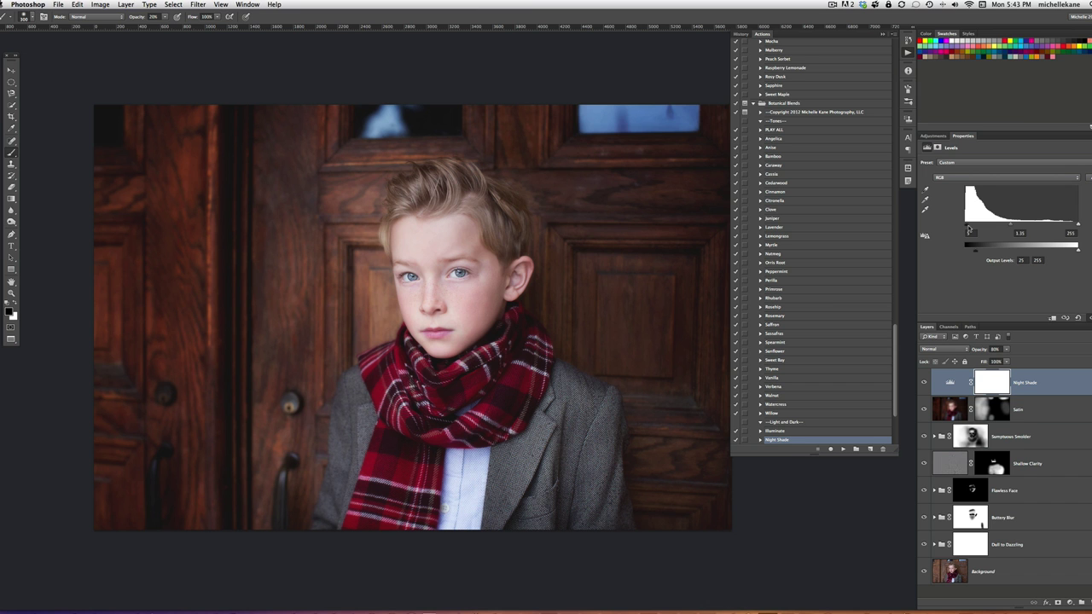
left_click_drag(969, 229, 971, 229)
left_click_drag(834, 232, 846, 232)
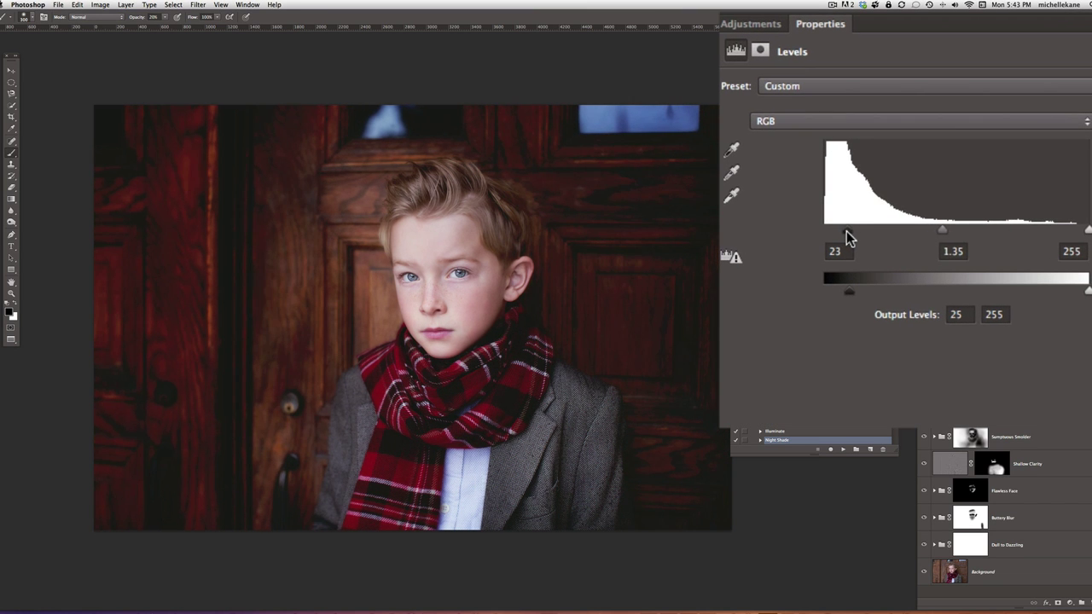
left_click_drag(943, 229, 1002, 222)
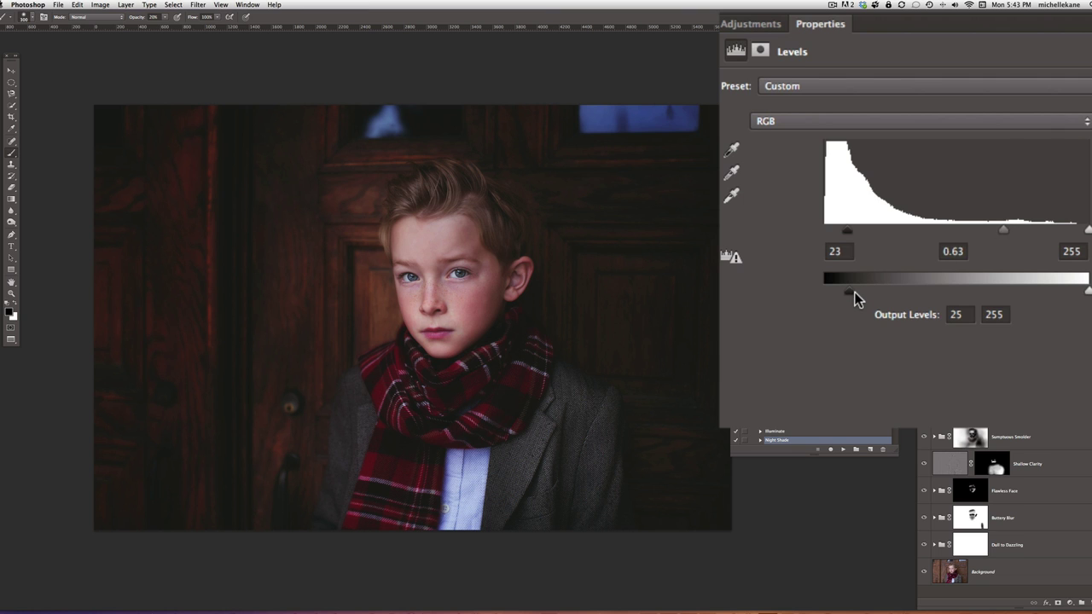
left_click_drag(853, 291, 843, 288)
mouse_move(1085, 294)
left_mouse_down()
mouse_move(1026, 290)
mouse_move(1087, 294)
mouse_move(1052, 293)
mouse_move(1075, 292)
left_mouse_up()
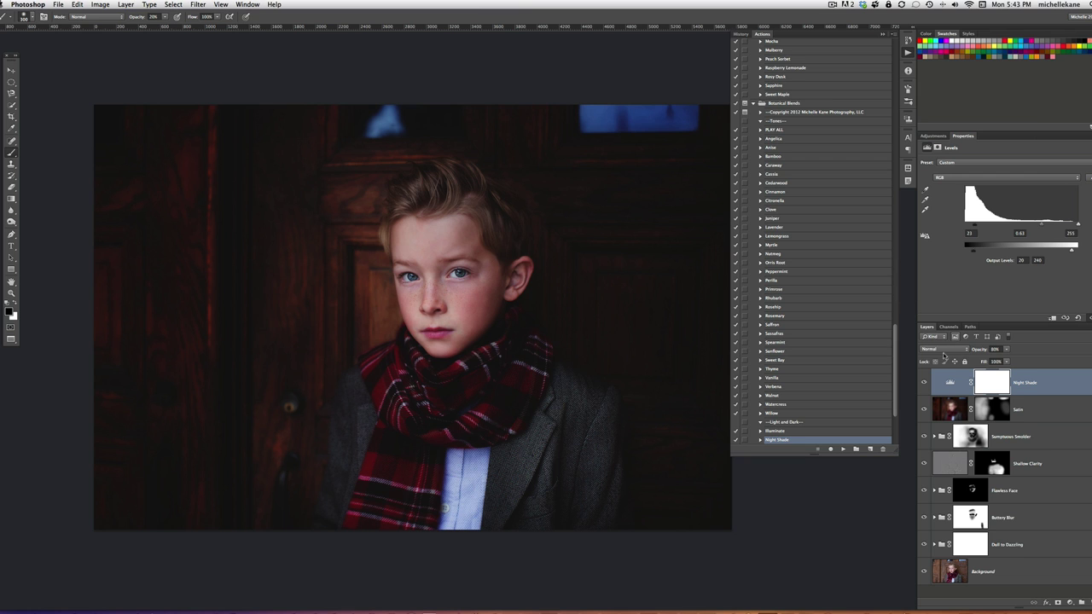
- Try Multiply blending on the Night Shade layer and return it to Normal
left_click(944, 350)
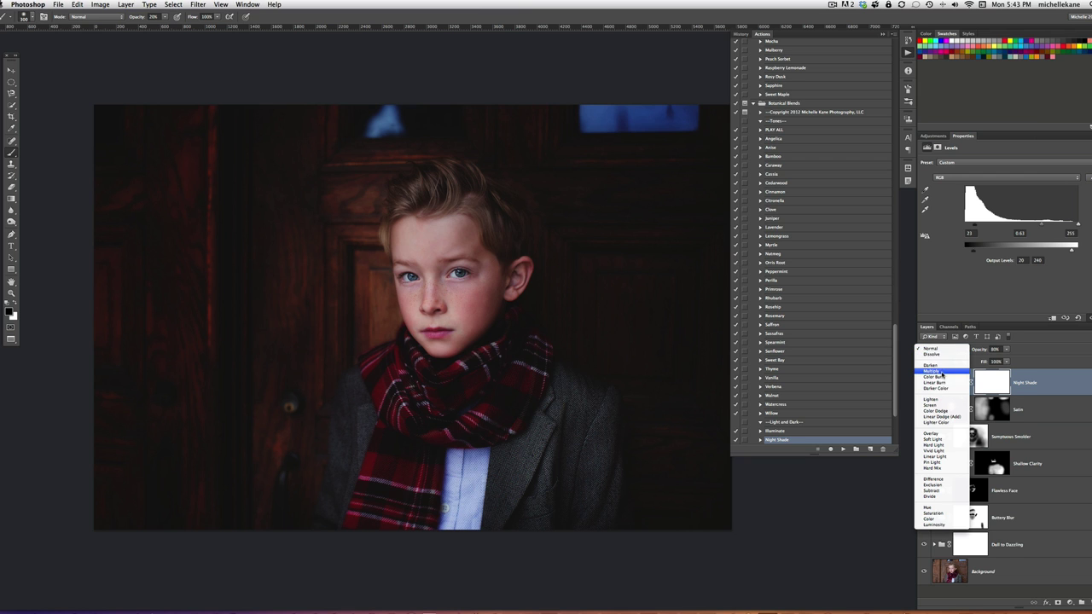
left_click(942, 372)
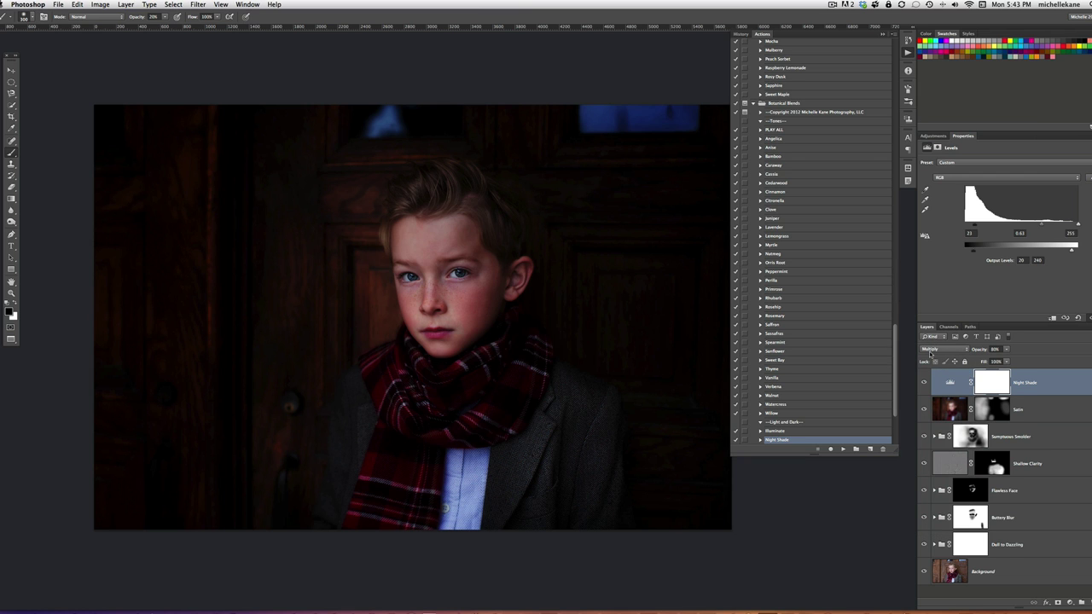
left_click(931, 351)
left_click(931, 326)
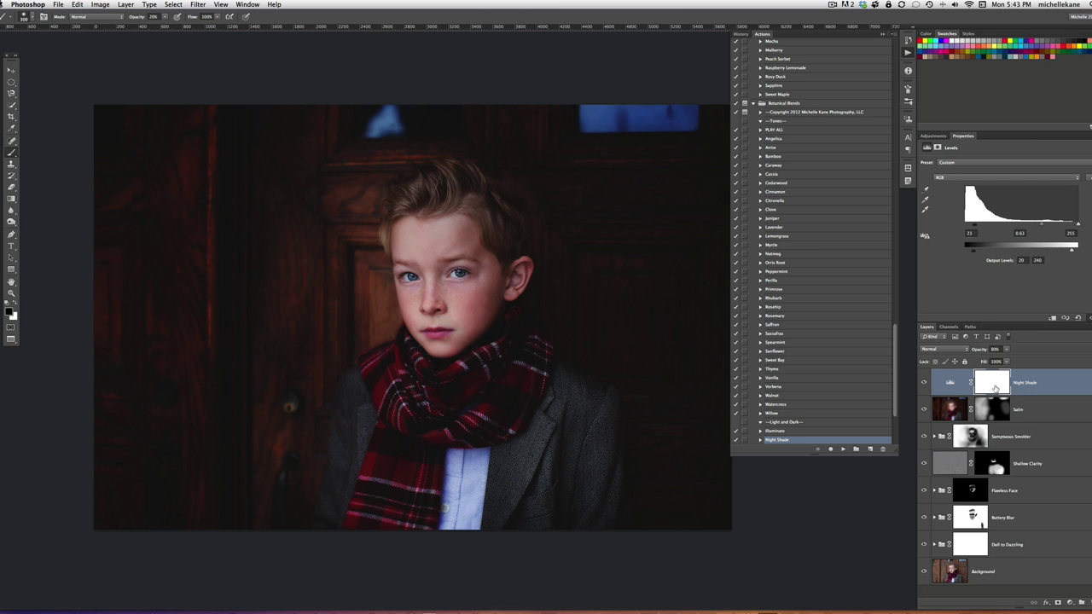
- Invert the Night Shade mask to black and paint white over the left side of the door with a 2100-pixel brush at 30% opacity
left_click(994, 387)
key("ctrl+i")
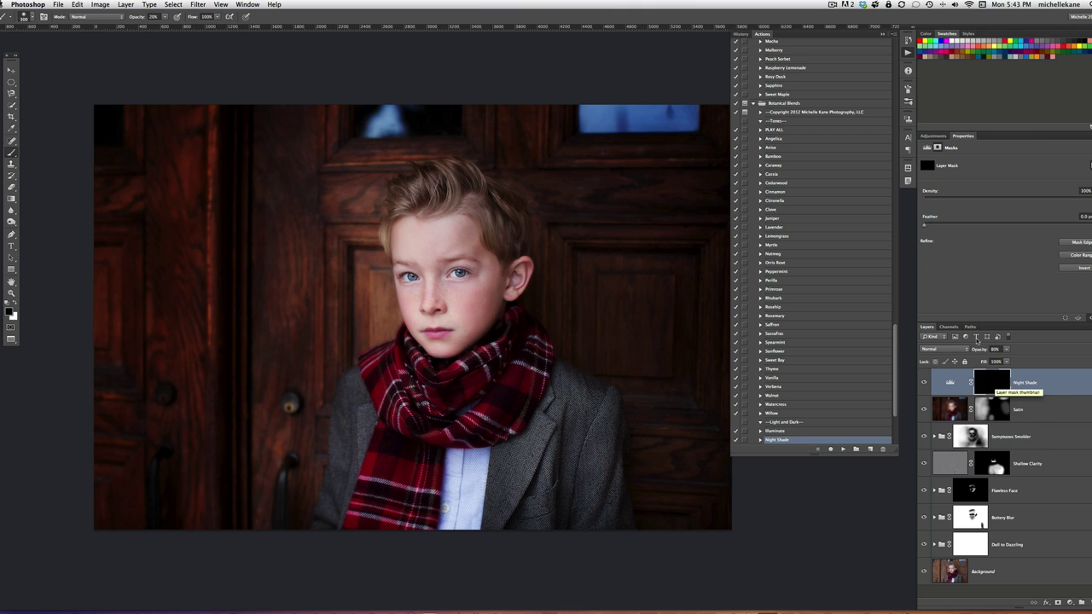
key("x")
key("]")
key("]")
key("]")
key("]")
key("]")
key("]")
key("]")
key("]")
key("]")
key("]")
key("]")
key("]")
key("]")
key("]")
key("]")
mouse_move(296, 157)
left_mouse_down()
mouse_move(241, 142)
mouse_move(226, 492)
mouse_move(241, 494)
mouse_move(330, 43)
mouse_move(219, 500)
mouse_move(280, 549)
mouse_move(275, 111)
mouse_move(200, 580)
mouse_move(163, 390)
mouse_move(263, 93)
mouse_move(106, 161)
left_mouse_up()
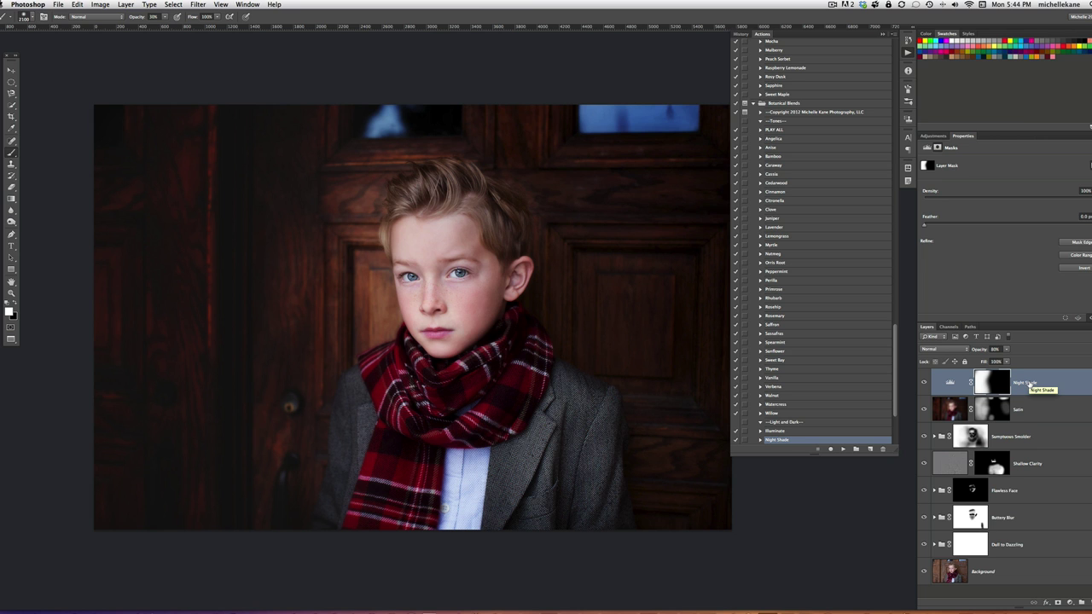
- Run the Zing! action from HeART & Soul through ActionFire and invert the resulting layer's mask to black
key("F1")
type("zing!")
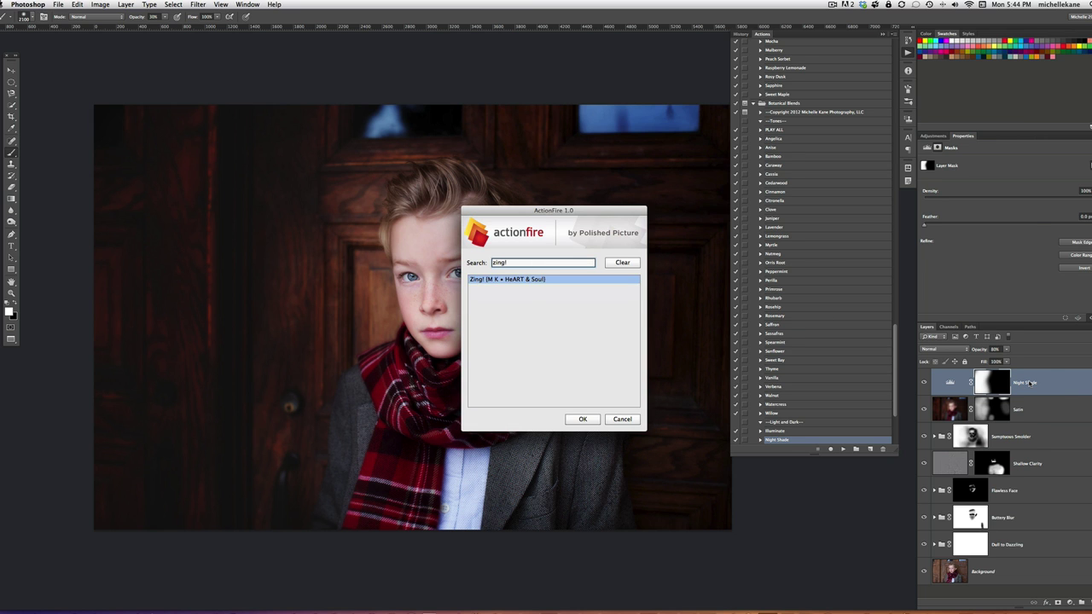
key("Return")
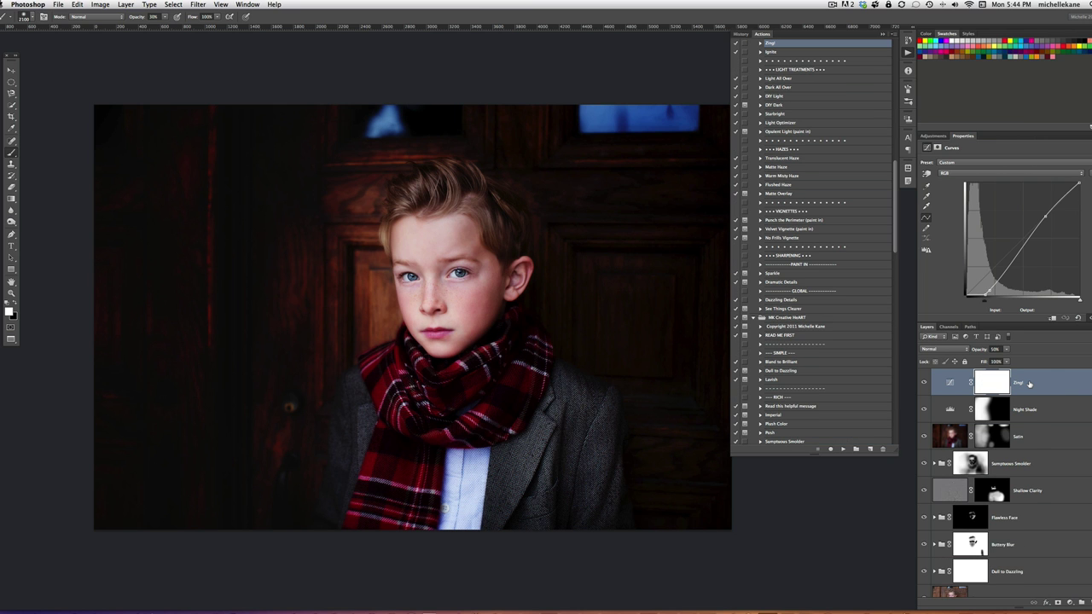
left_click(934, 136)
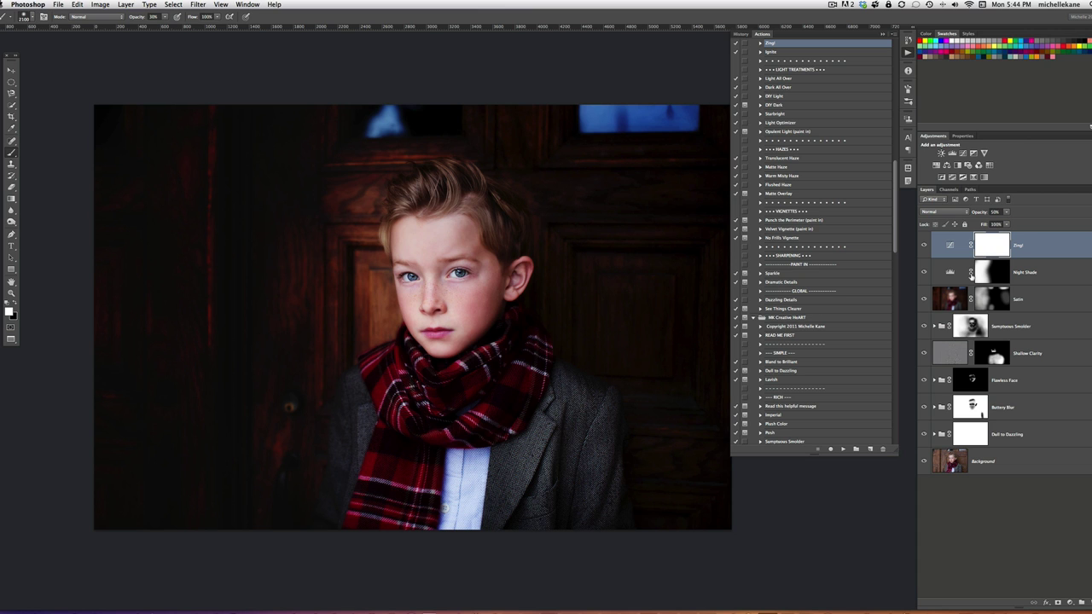
key("super+i")
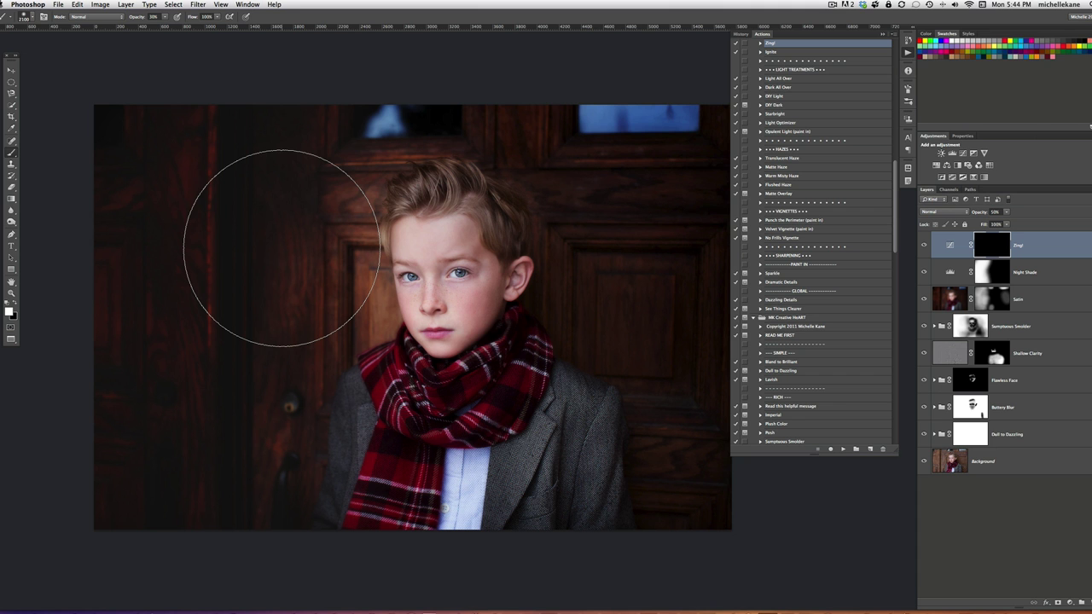
- Paint white on the Zing! mask over the boy's hair with a 175-pixel brush at 20% opacity
key("super+equal")
key("super+equal")
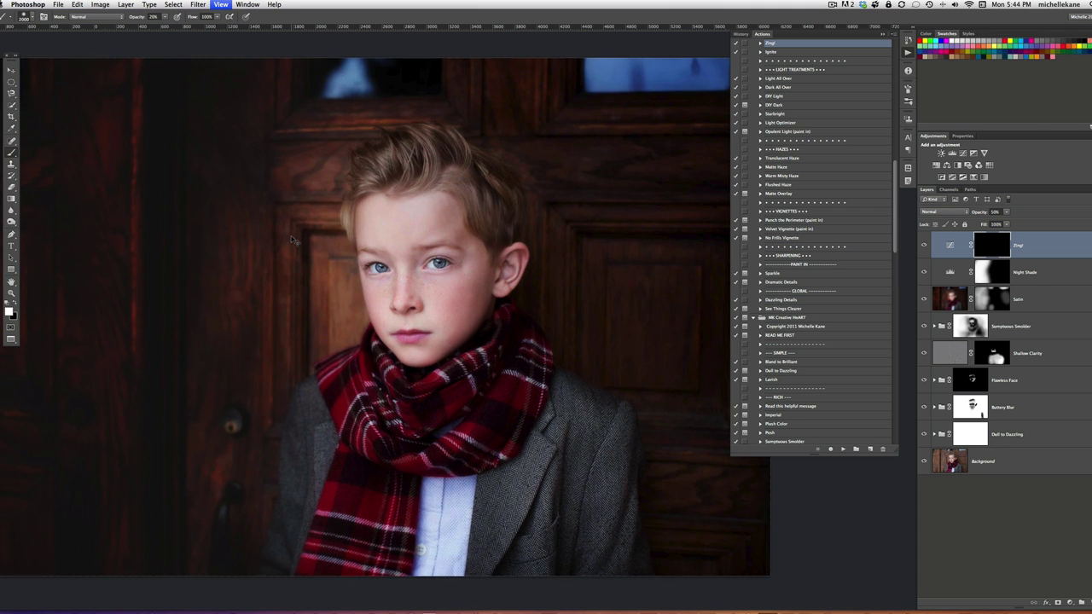
key("super+equal")
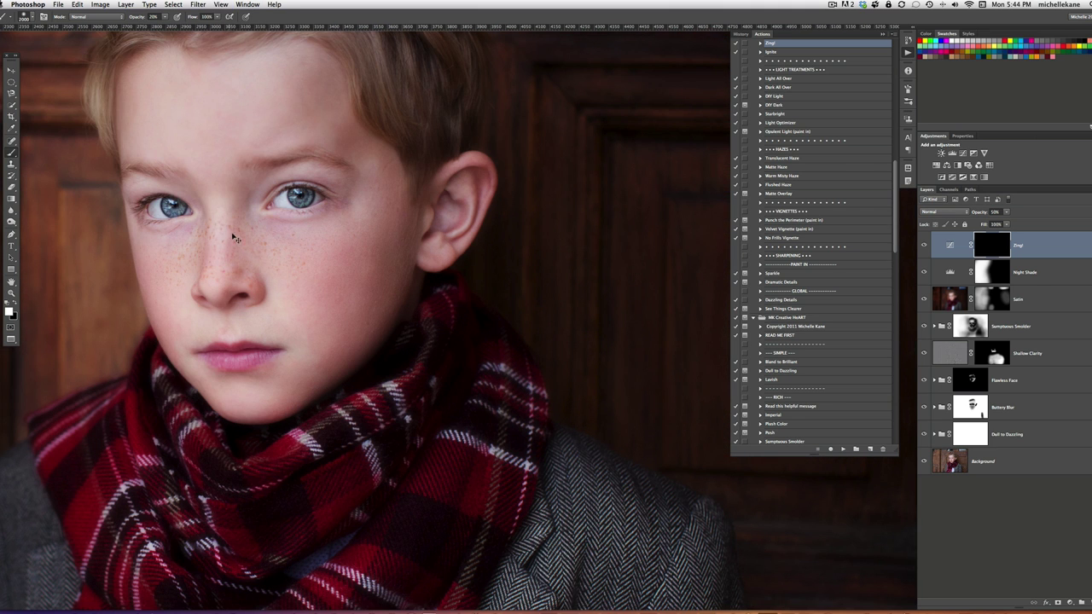
key("bracketleft")
key("bracketleft")
key("bracketleft")
key("bracketleft")
key("bracketleft")
key("bracketleft")
key("bracketleft")
key("bracketleft")
key("bracketright")
key("bracketright")
key("bracketright")
key("bracketright")
key("bracketright")
key("bracketright")
key("bracketright")
key("bracketright")
mouse_move(375, 121)
left_mouse_down()
mouse_move(408, 166)
mouse_move(471, 349)
left_mouse_up()
mouse_move(286, 205)
left_mouse_down()
mouse_move(213, 218)
mouse_move(525, 226)
mouse_move(487, 230)
mouse_move(403, 171)
mouse_move(489, 264)
left_mouse_up()
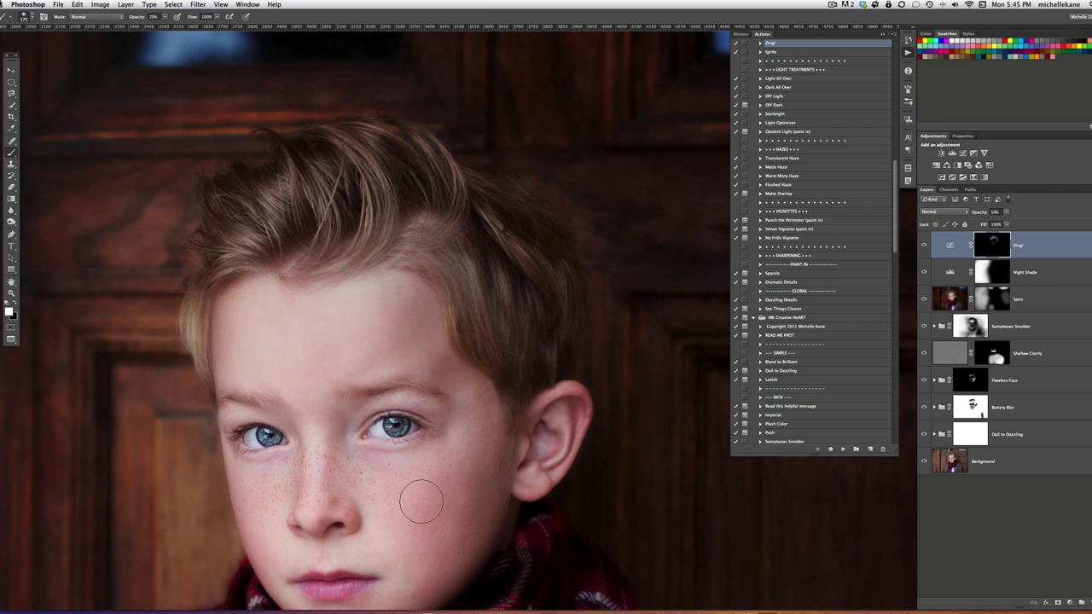
- Find the Anti-Lobster Skin (CS3 & UP) action in ActionFire, run it and continue past its instructions
key("super+0")
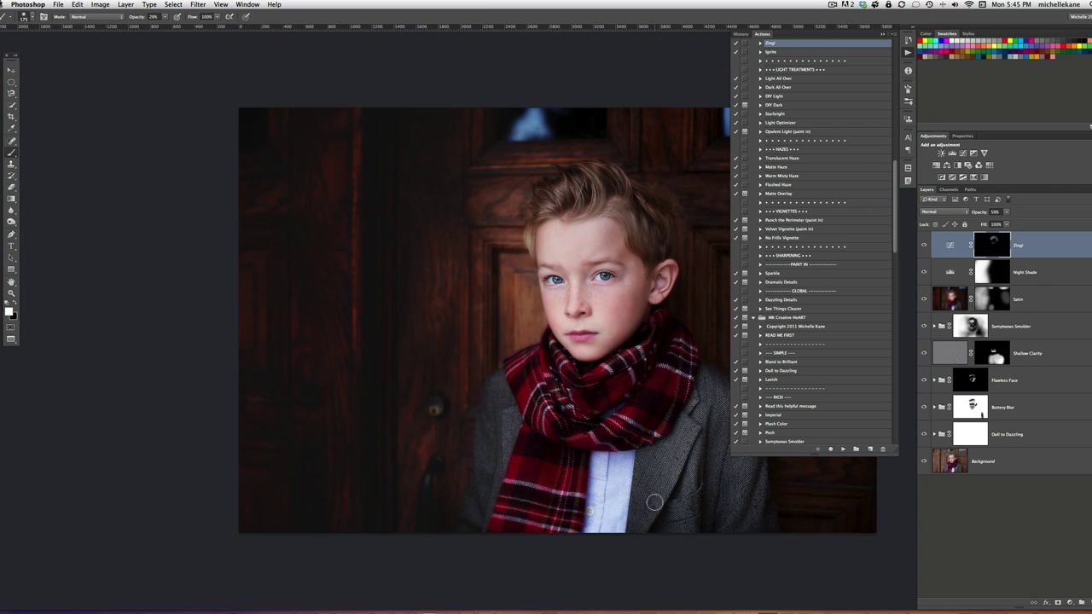
left_click_drag(654, 500, 476, 488)
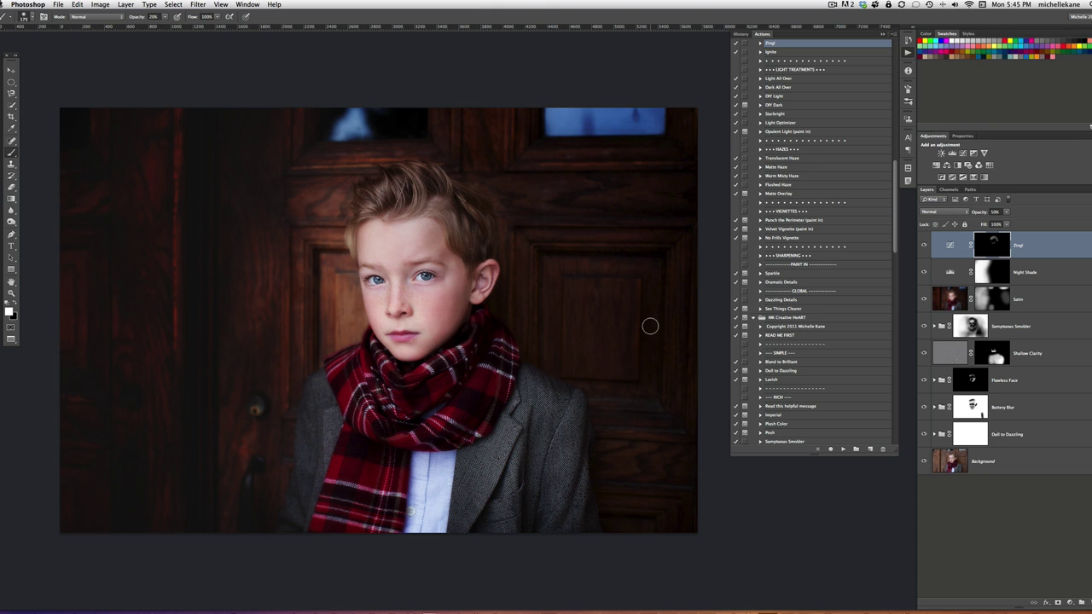
key("F5")
type("anti")
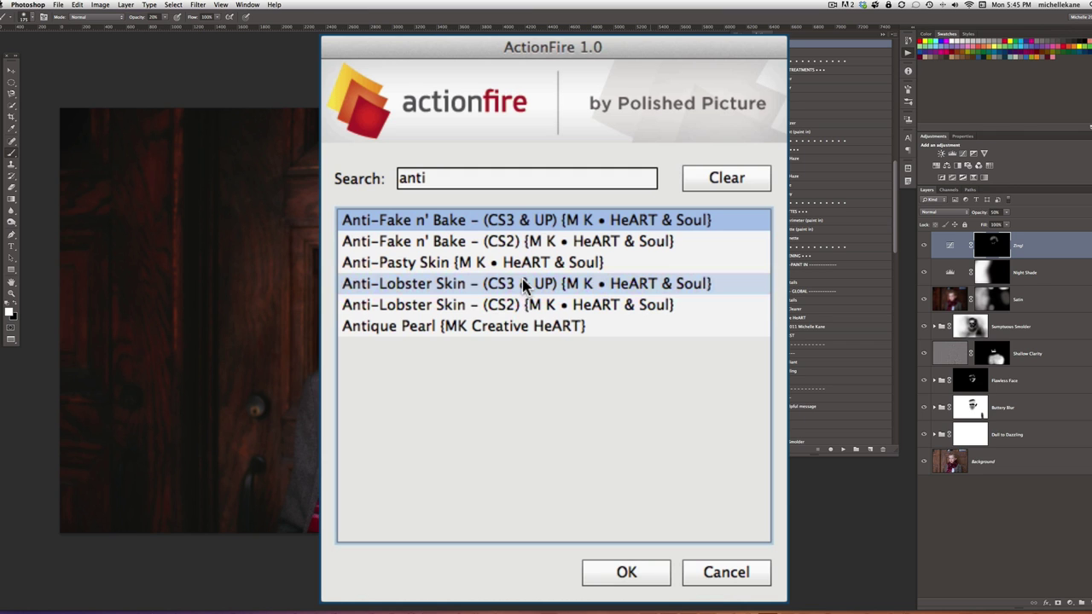
left_click(525, 284)
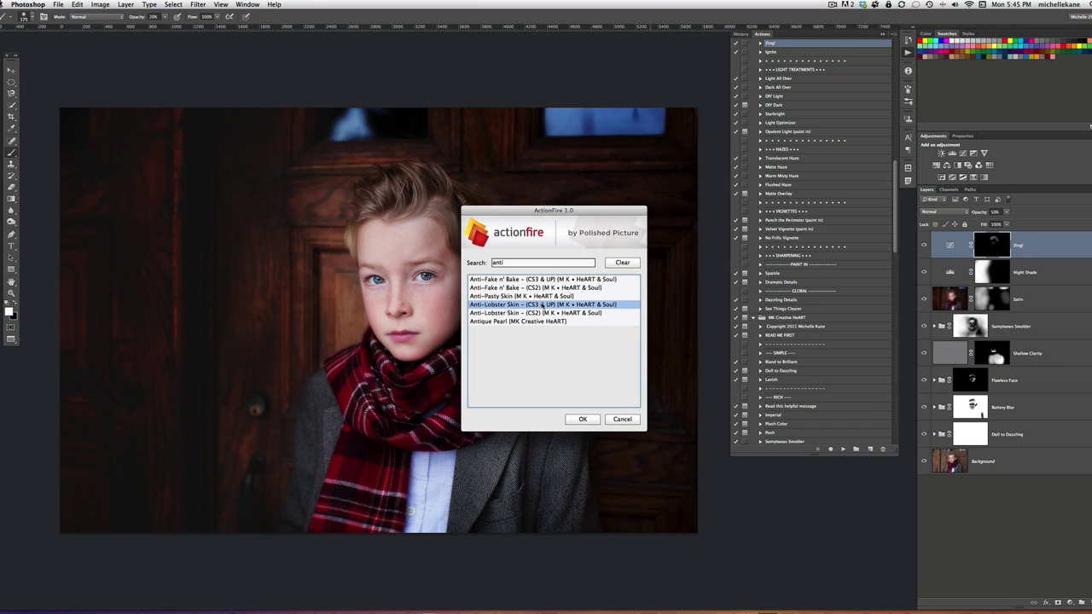
left_click(583, 419)
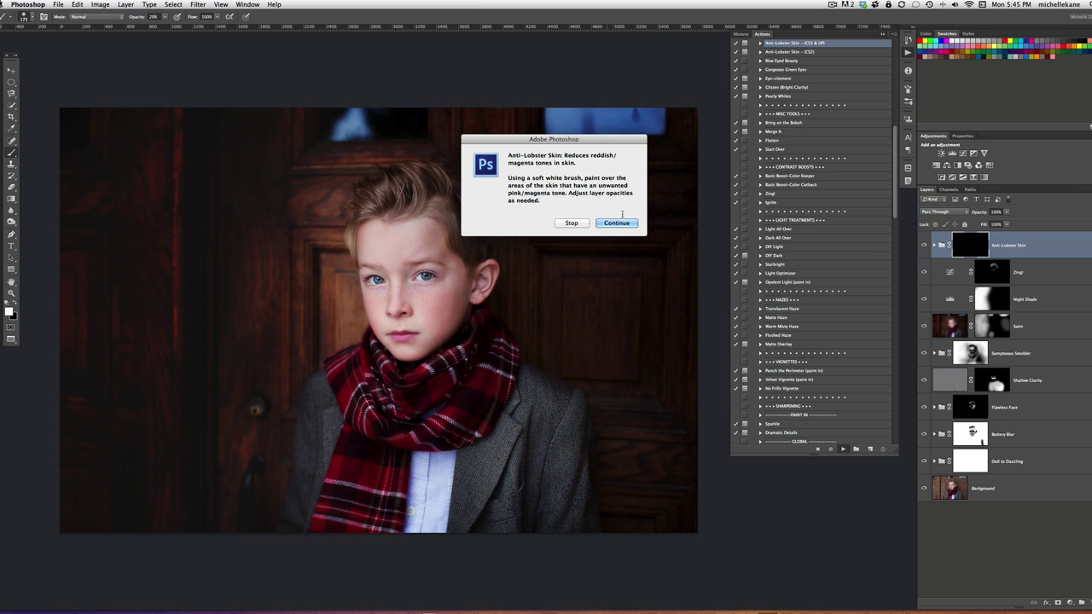
left_click(623, 223)
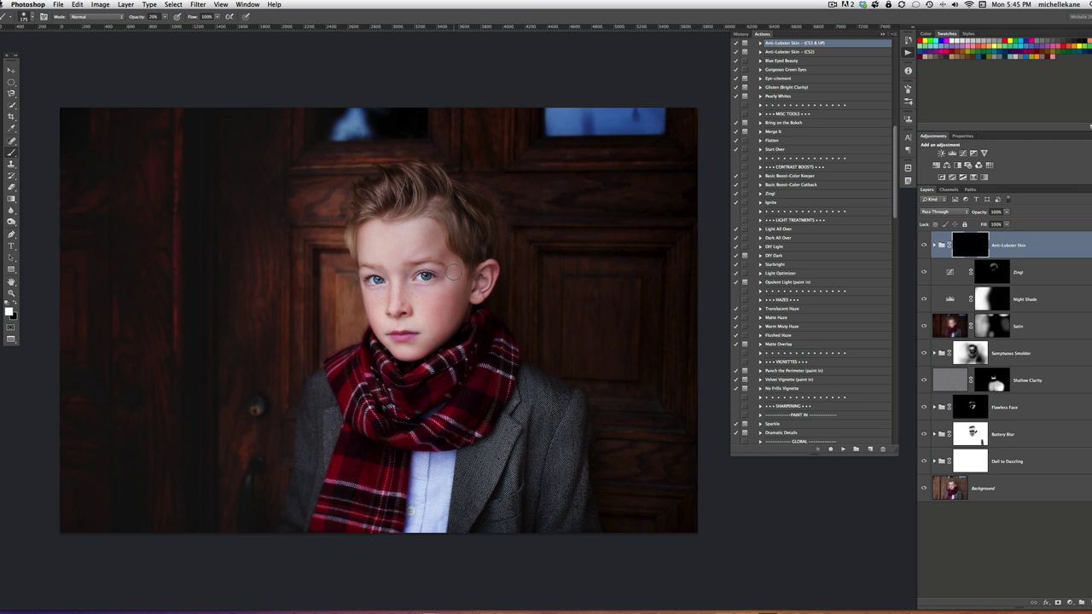
- Paint white on the Anti-Lobster Skin mask over the boy's cheeks and jaw with a 250-pixel brush at 20% opacity
left_click_drag(445, 326, 412, 355)
key("bracketleft")
key("bracketleft")
left_click_drag(375, 306, 377, 329)
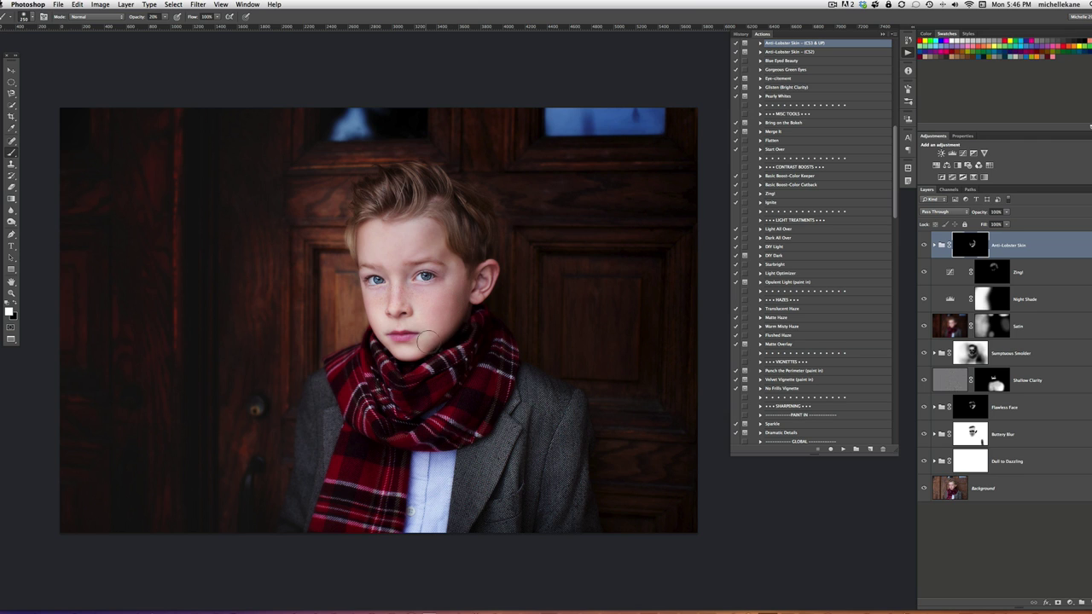
- Compare the portrait with and without the Anti-Lobster Skin group, and reduce the group's opacity to about 62%
left_click(925, 246)
left_click(924, 247)
left_click(925, 246)
left_click(925, 246)
left_click(924, 246)
left_click(925, 246)
left_click(1007, 212)
left_click_drag(1007, 220, 989, 221)
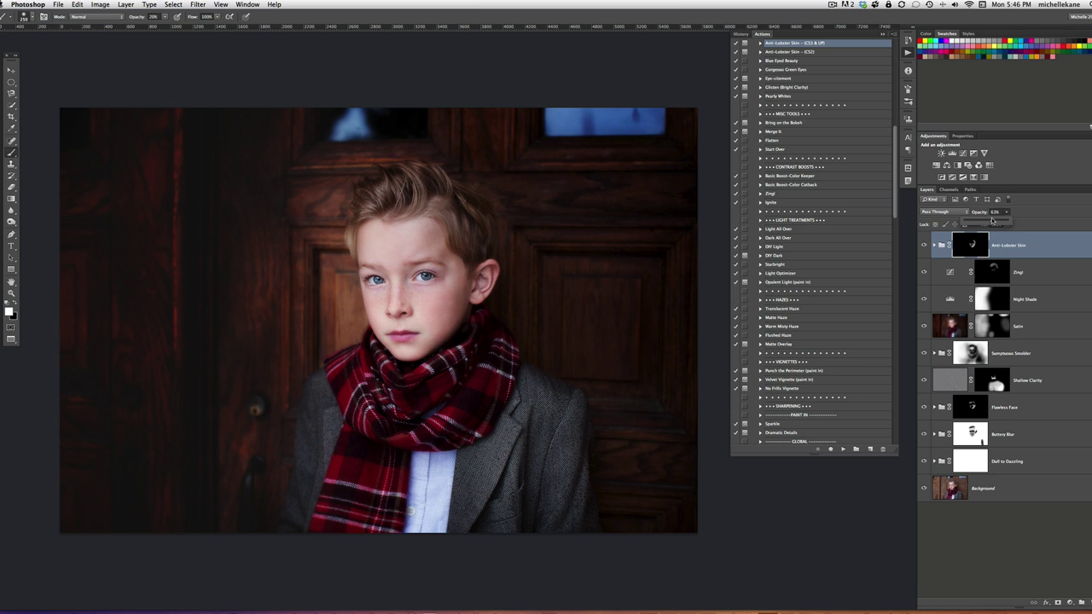
- Touch up the Anti-Lobster Skin mask above the boy's eye with a 100-pixel white brush at 20% opacity
key("[")
key("[")
key("[")
key("[")
key("[")
key("[")
left_click(423, 255)
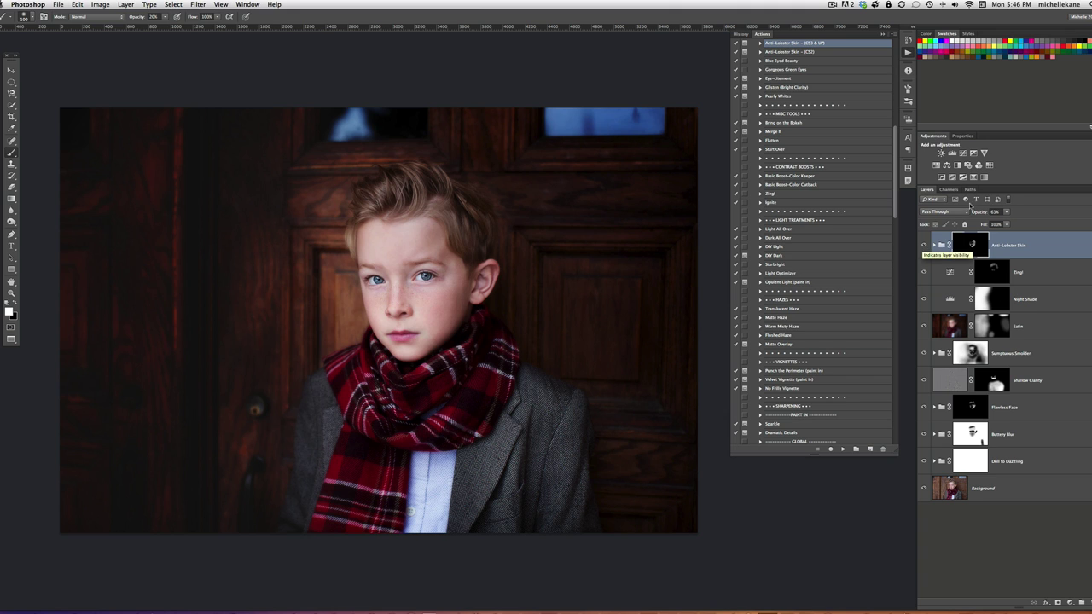
- Find the Beautiful Warmth action from Creative HeART in ActionFire and run it
key("F1")
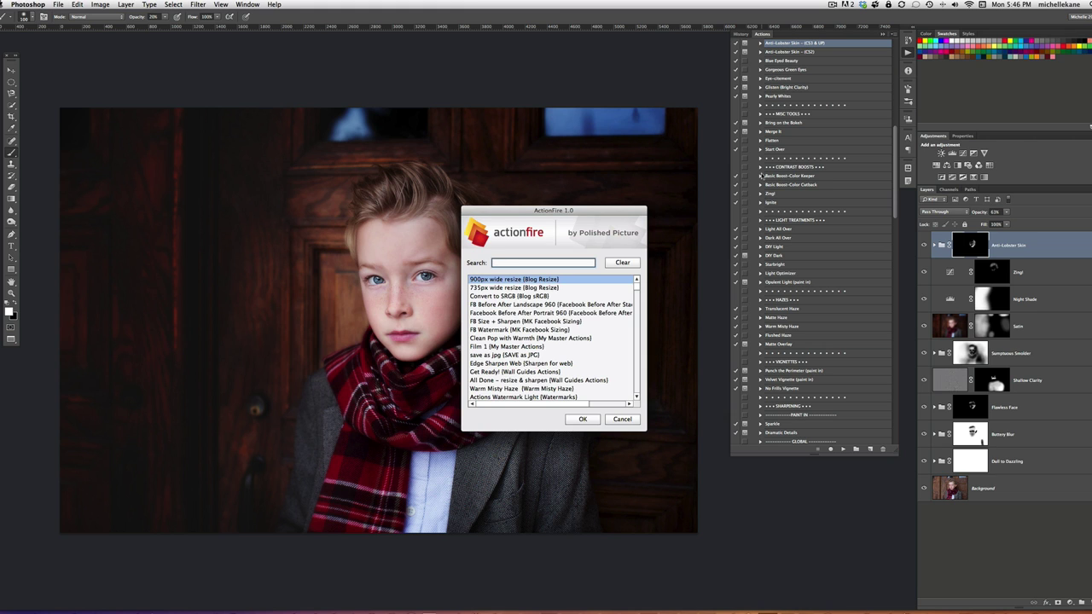
type("beau")
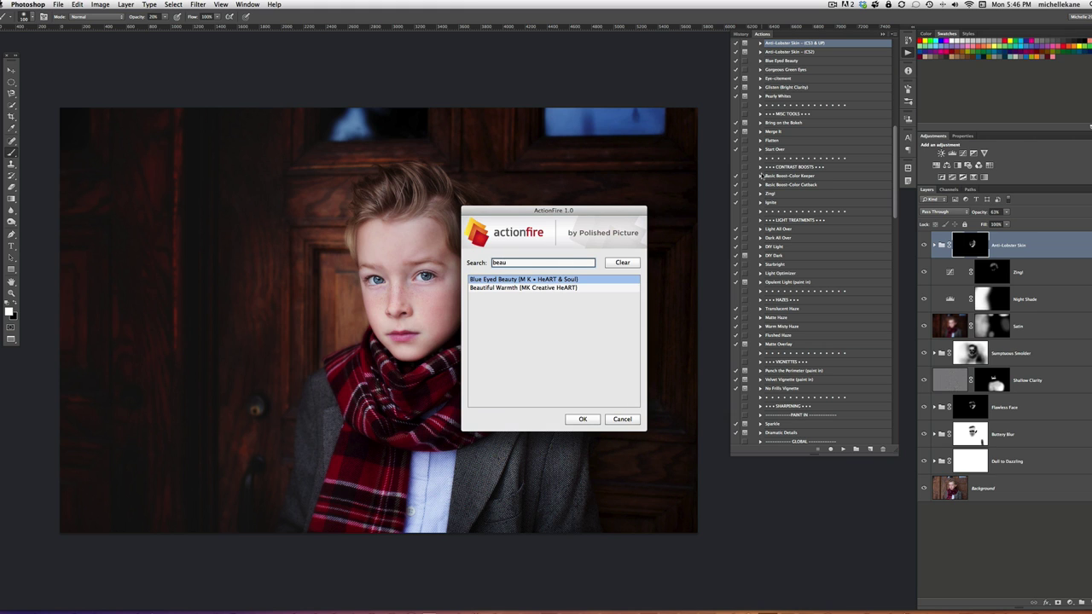
key("Down")
key("Return")
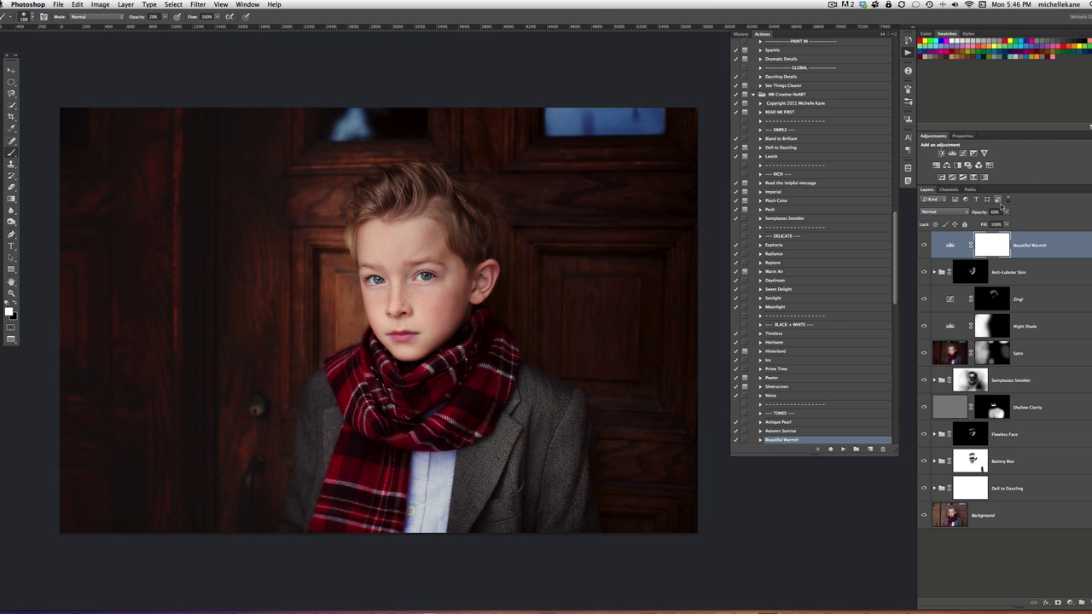
- Reduce the Beautiful Warmth layer's opacity to 52% and compare the portrait with and without it
left_click_drag(1008, 211, 1005, 223)
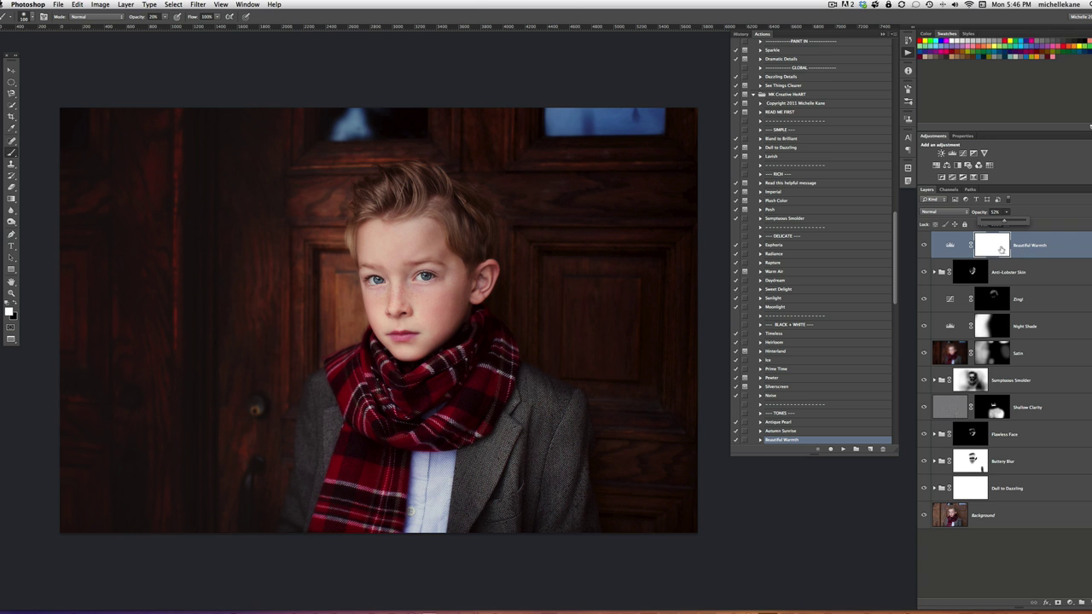
left_click(925, 246)
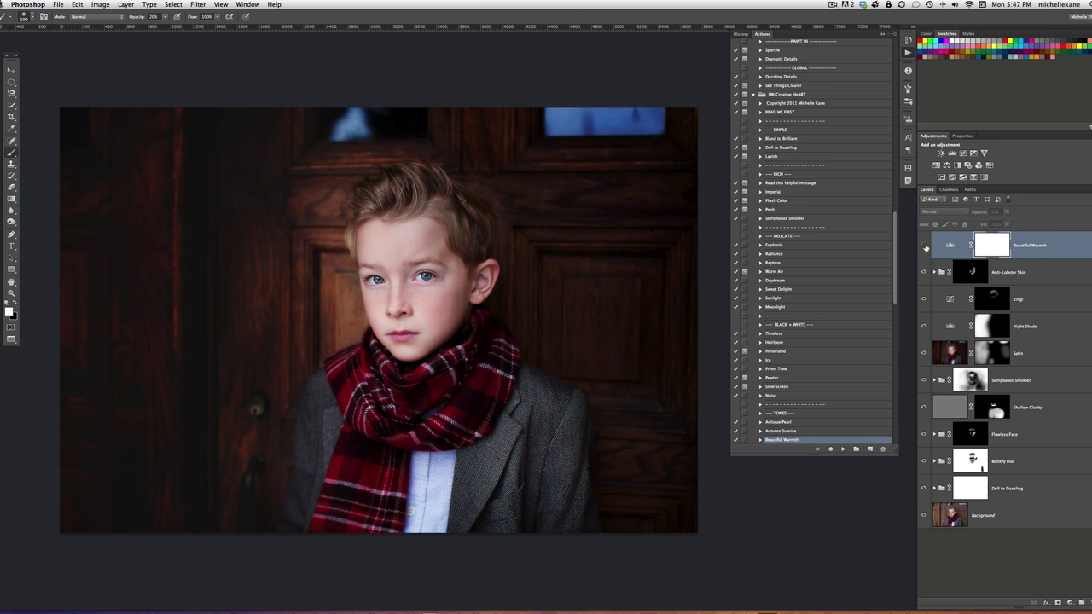
left_click(925, 246)
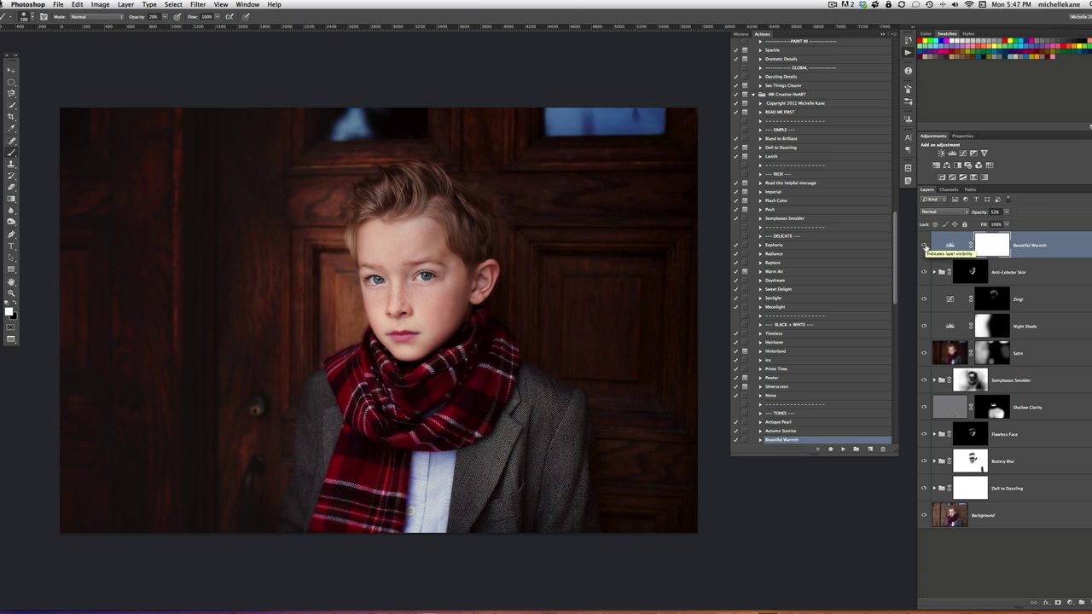
left_click(924, 247)
left_click(925, 246)
- Paint black on the Beautiful Warmth mask over the boy with a 1000-pixel brush at 20% opacity
key("x")
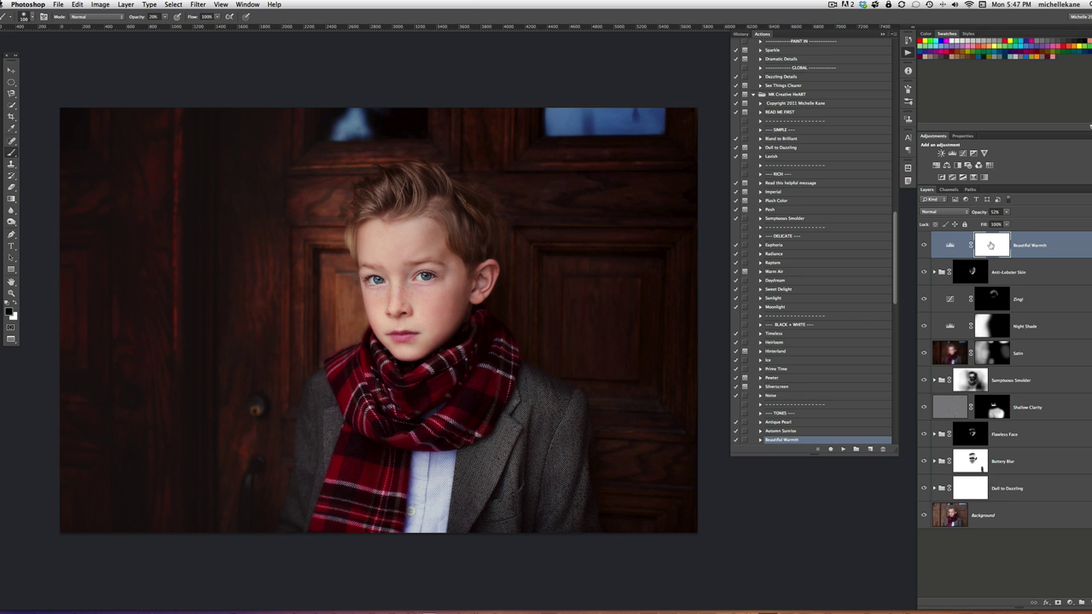
key("]")
key("]")
key("]")
key("]")
key("]")
key("]")
key("]")
key("]")
key("]")
key("]")
key("]")
key("]")
key("]")
key("]")
mouse_move(401, 208)
left_mouse_down()
mouse_move(441, 330)
mouse_move(438, 251)
mouse_move(396, 342)
mouse_move(387, 457)
mouse_move(359, 394)
mouse_move(344, 537)
mouse_move(348, 470)
mouse_move(386, 443)
mouse_move(469, 417)
mouse_move(492, 377)
left_mouse_up()
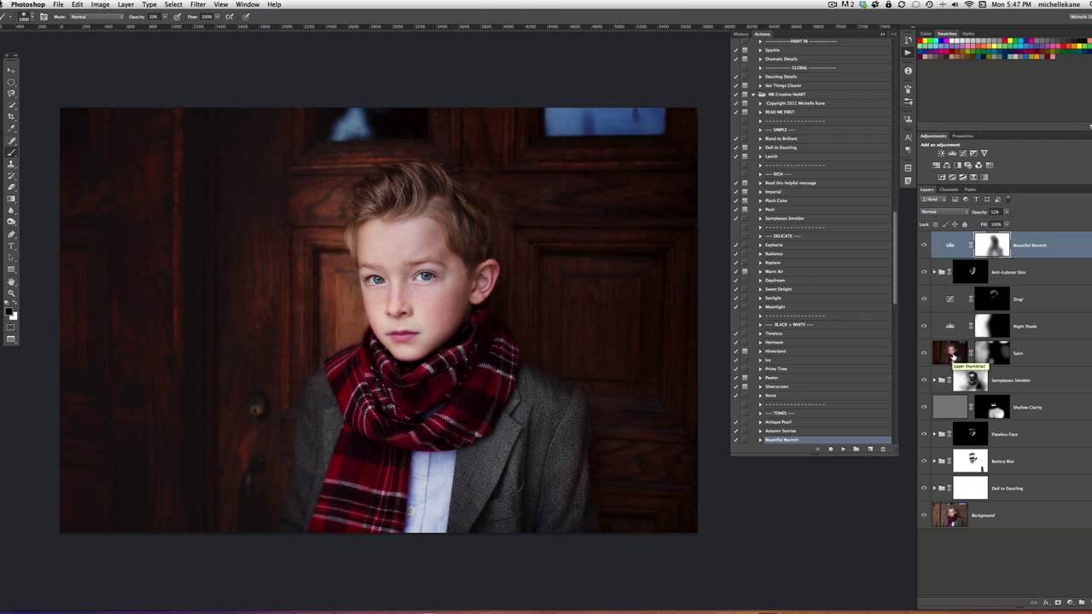
- Touch up the Sumptuous Smolder mask around the boy's head with a white brush at 10% opacity
left_click(979, 383)
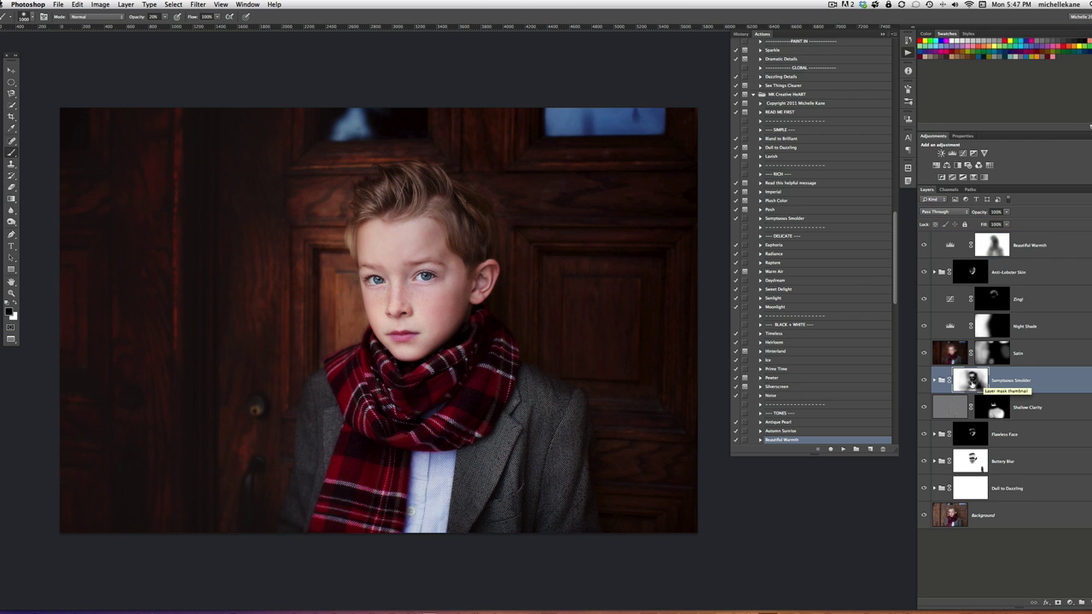
key("x")
key("bracketleft")
key("bracketleft")
key("bracketleft")
key("1")
key("bracketright")
key("bracketright")
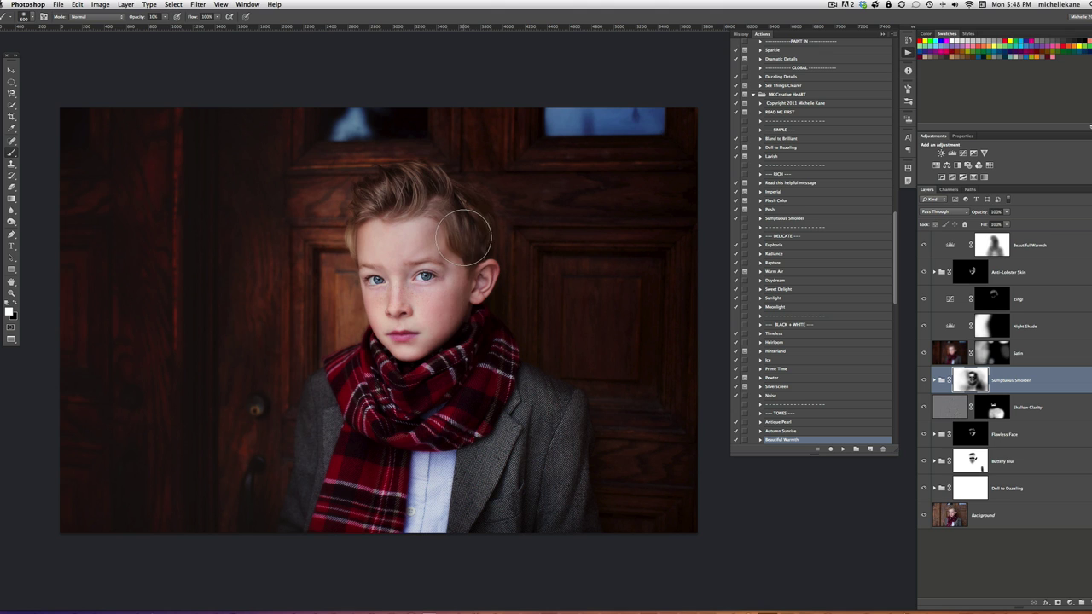
key("bracketleft")
key("bracketleft")
- Check the opacity of the Anti-Lobster Skin group and return to the Beautiful Warmth layer
left_click(949, 273)
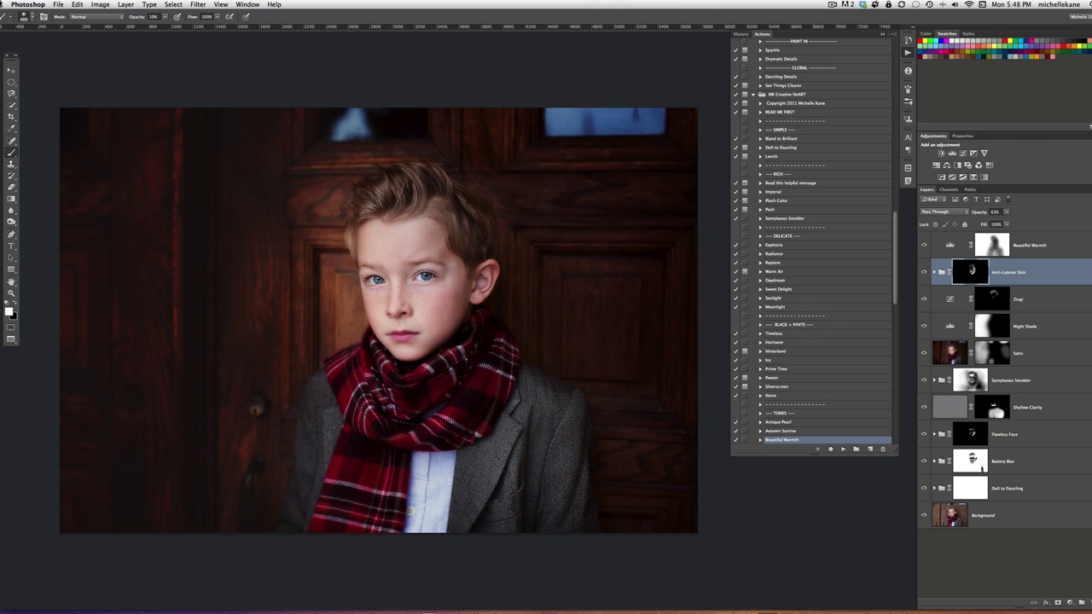
left_click(1006, 212)
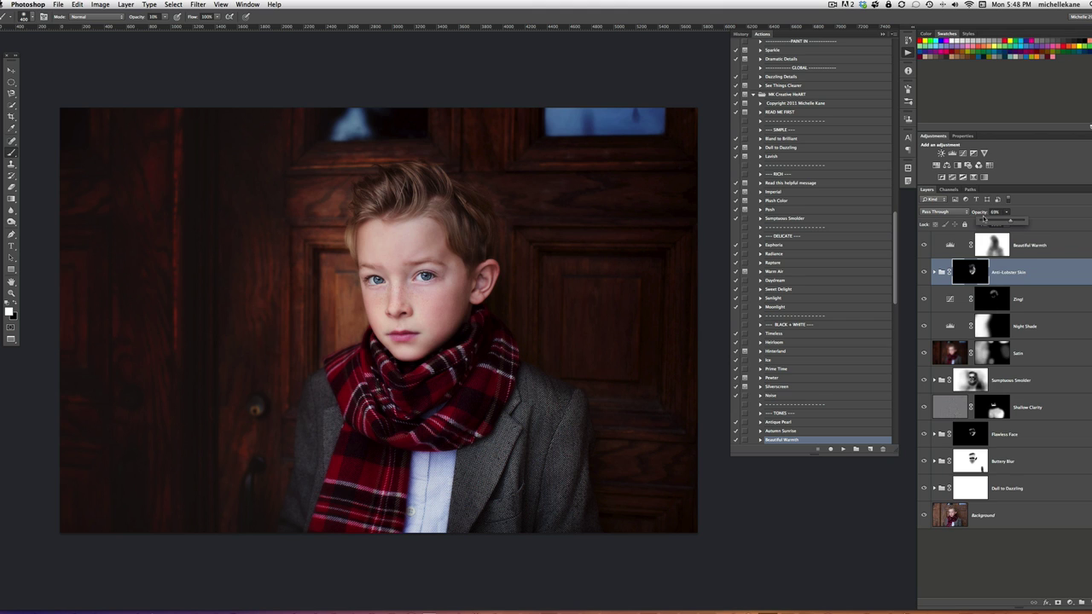
left_click(1046, 252)
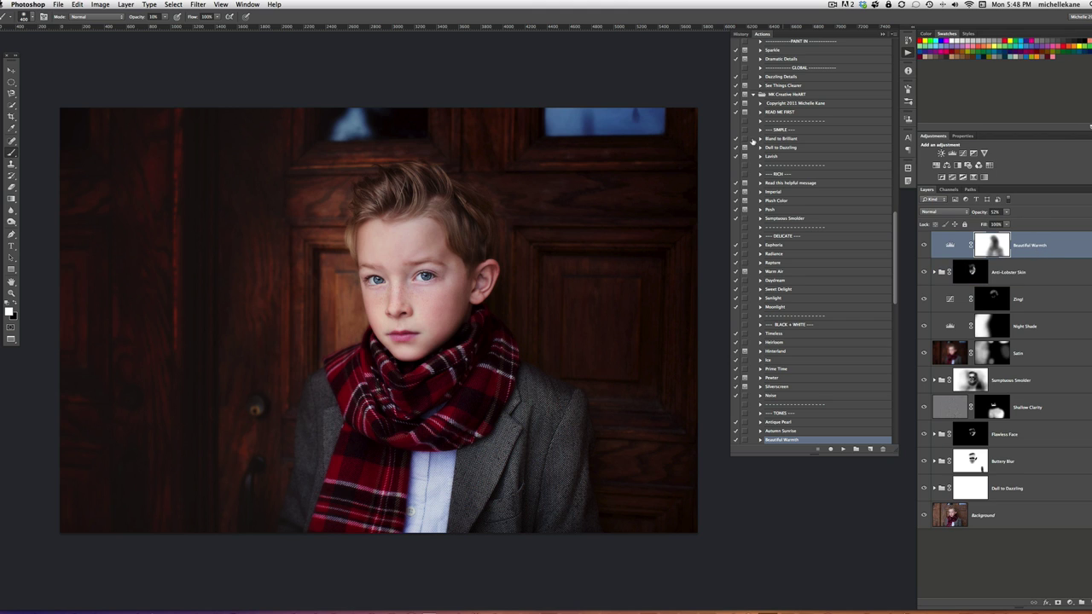
- Find the Merge It action from HeART & Soul in ActionFire and run it
key("F1")
type("mer")
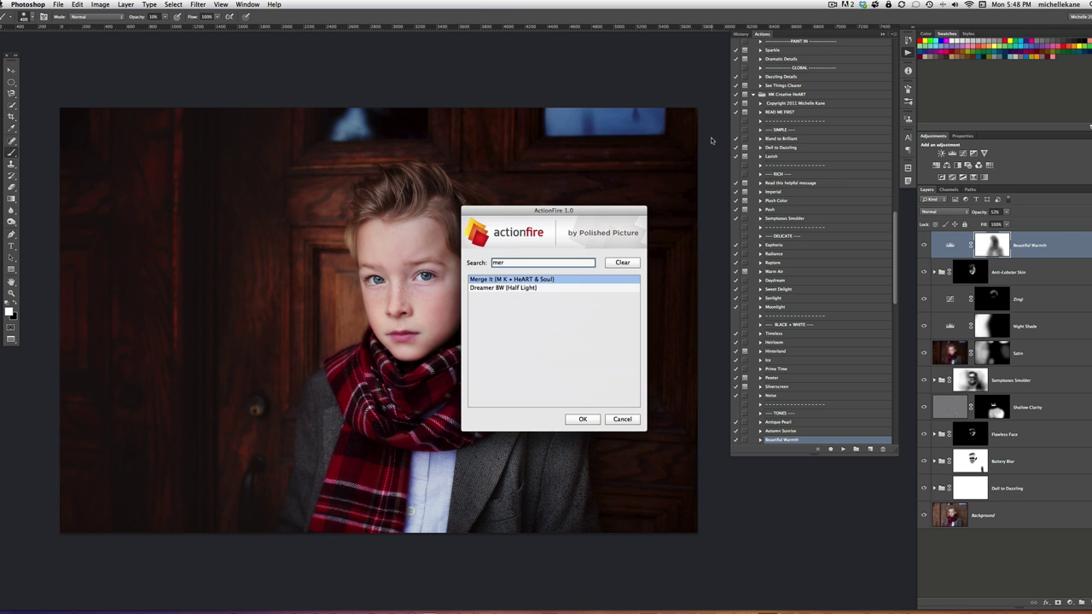
left_click(591, 423)
left_click(591, 422)
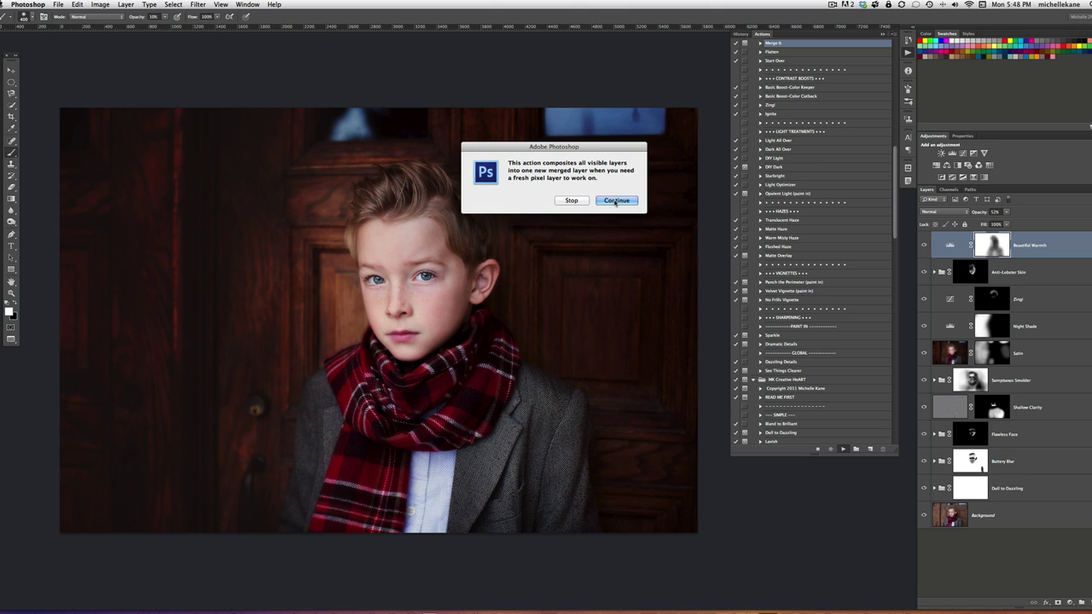
left_click(615, 201)
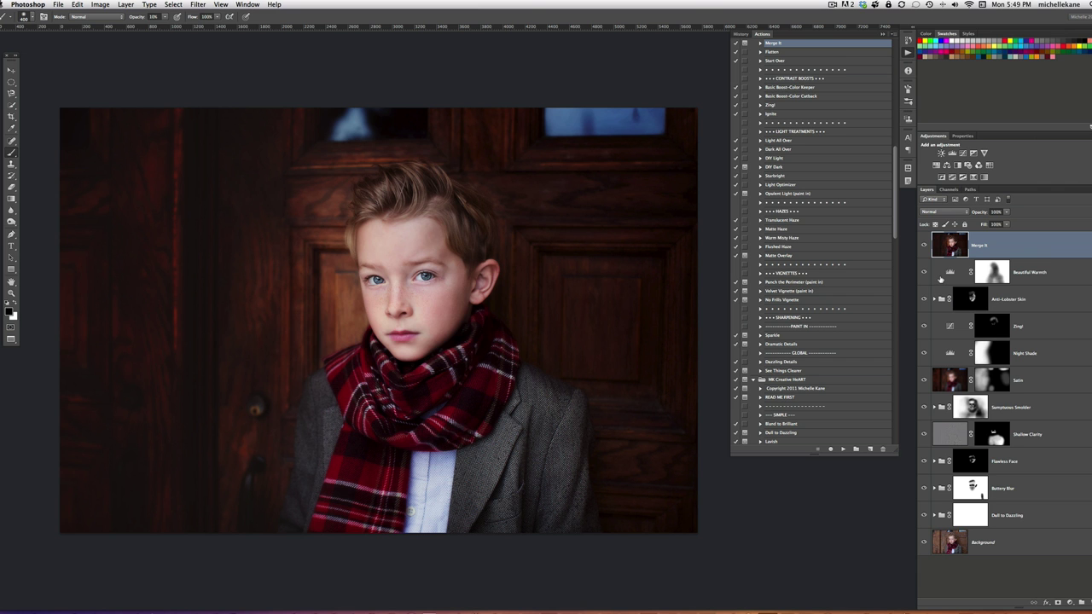
- Switch to the Dodge tool for the Merge It layer and set its range to Highlights
key("super+equal")
key("super+equal")
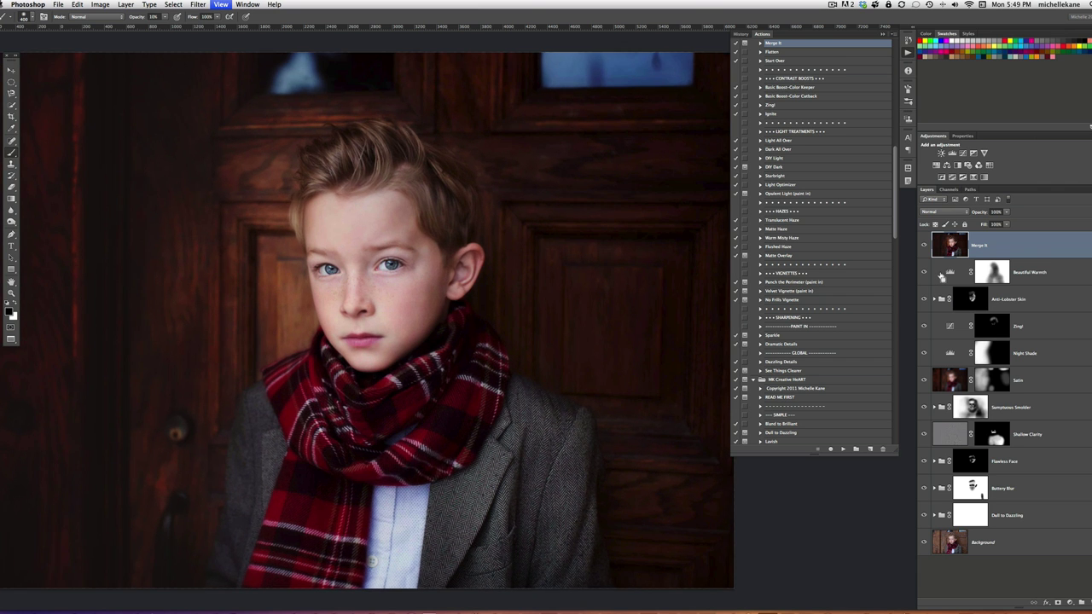
left_click_drag(483, 210, 604, 258)
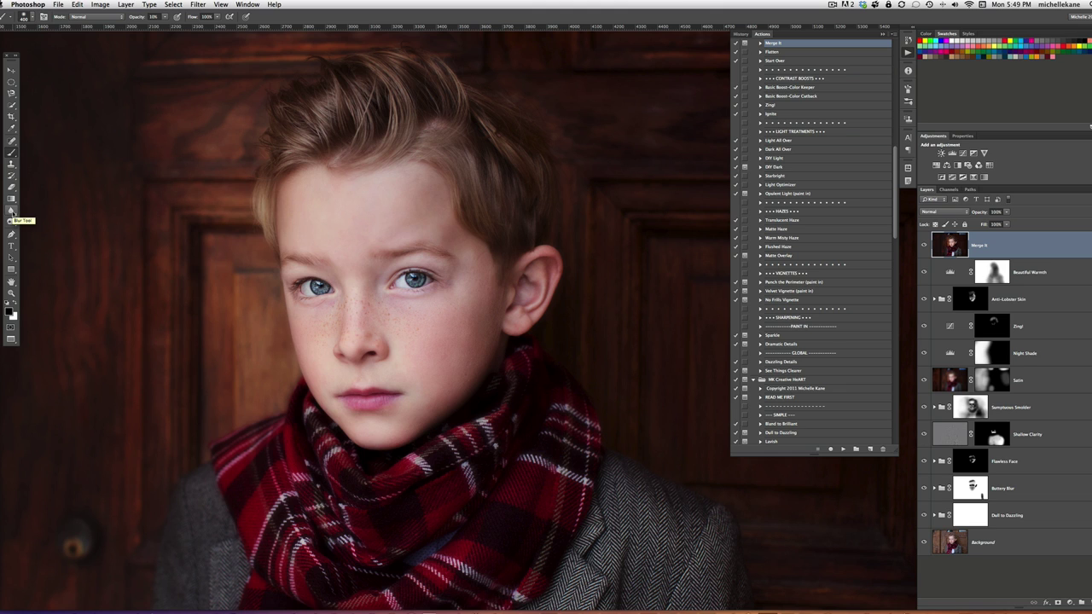
key("o")
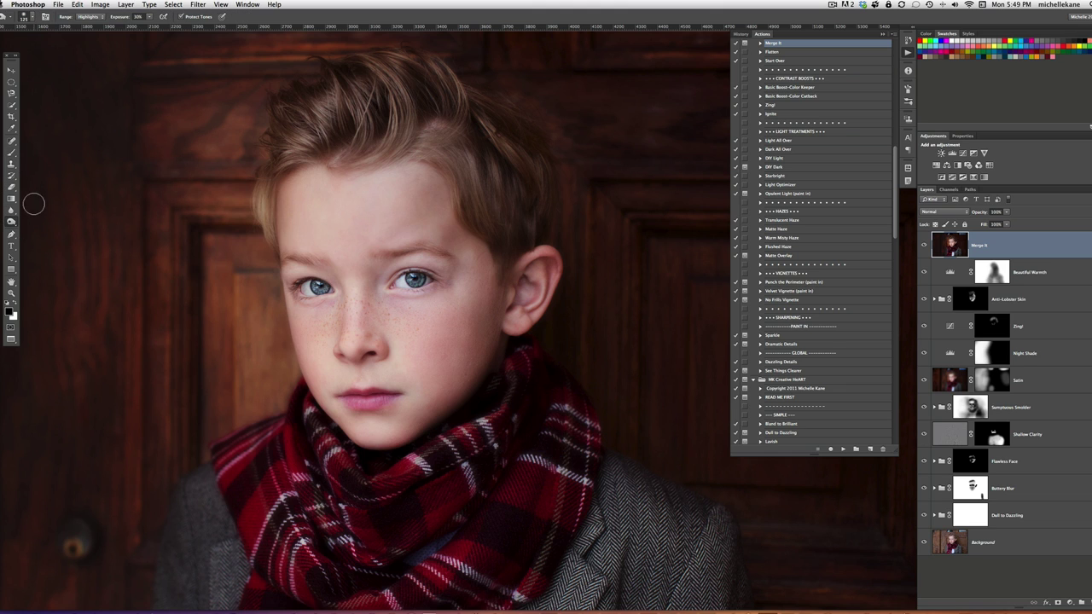
right_click(11, 221)
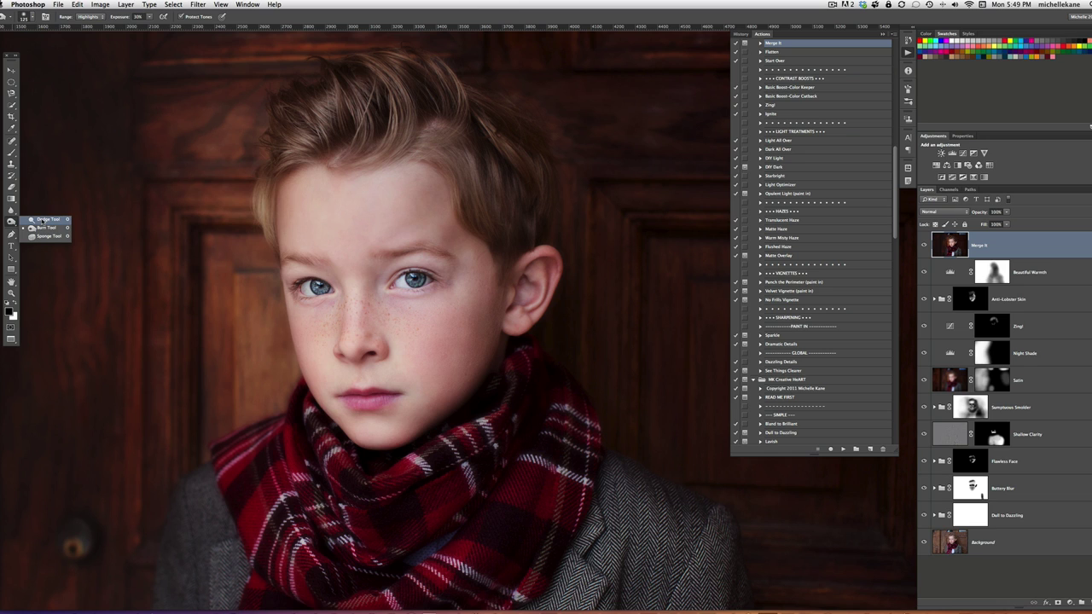
left_click(58, 220)
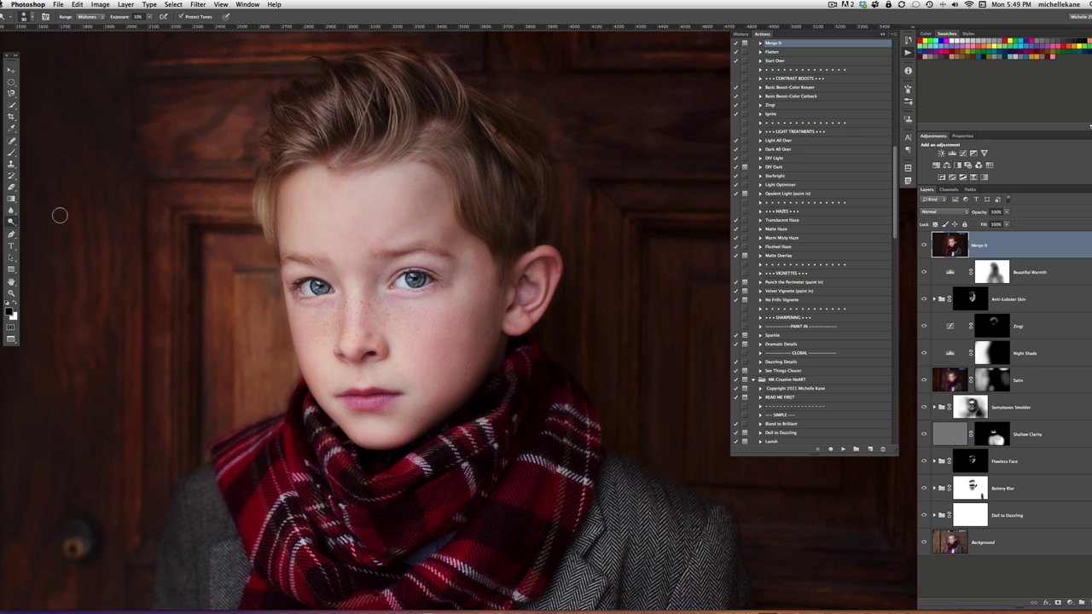
left_click(91, 17)
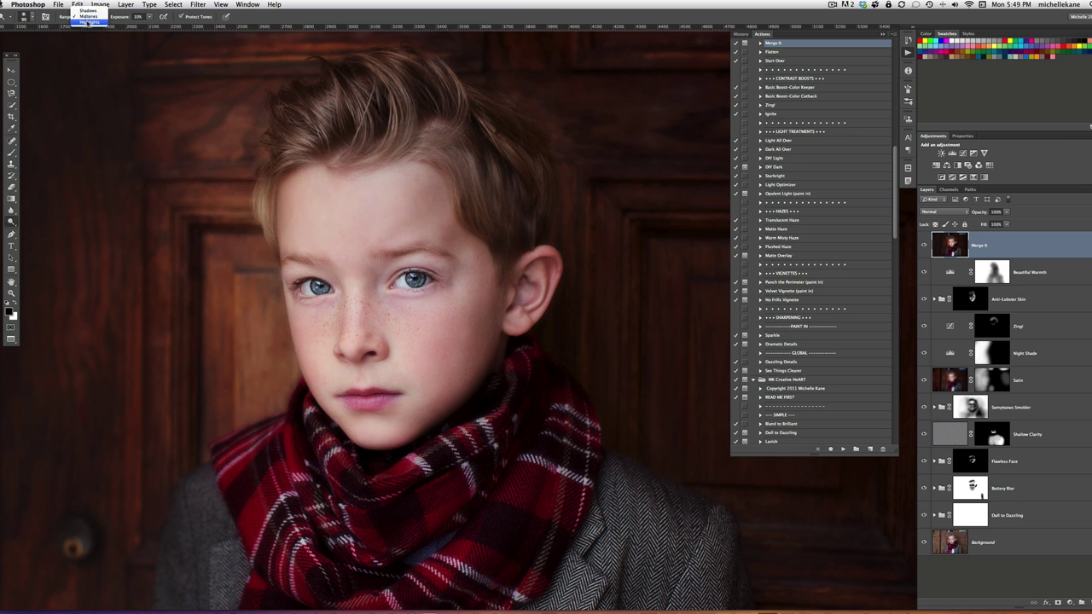
left_click(88, 23)
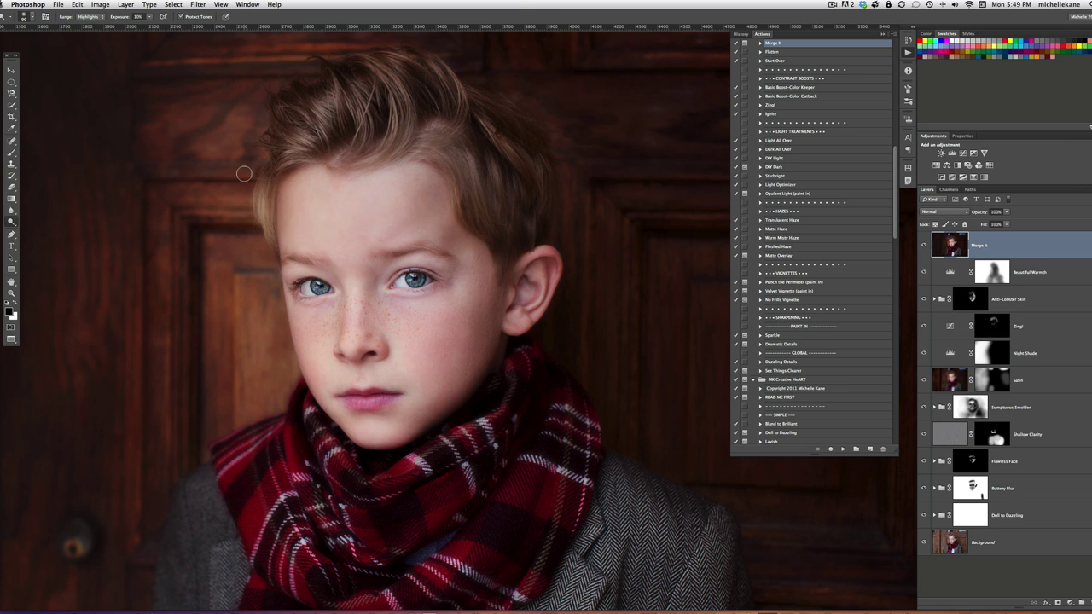
- Dodge the highlights in the boy's hair on the Merge It layer, adjusting the brush size to the strands
key("]")
key("]")
key("]")
key("]")
key("]")
key("]")
key("]")
key("bracketright")
mouse_move(434, 129)
left_mouse_down()
mouse_move(400, 99)
mouse_move(415, 101)
mouse_move(416, 119)
mouse_move(442, 114)
mouse_move(510, 220)
mouse_move(486, 243)
left_mouse_up()
key("bracketleft")
key("bracketleft")
mouse_move(358, 99)
left_mouse_down()
mouse_move(361, 72)
mouse_move(383, 103)
mouse_move(373, 54)
mouse_move(444, 94)
left_mouse_up()
left_click(481, 127)
- Dodge the highlights of the scarf and gray jacket, enlarging the brush to 700 pixels
key("bracketleft")
key("bracketleft")
key("bracketleft")
key("bracketleft")
key("bracketleft")
key("bracketleft")
key("bracketleft")
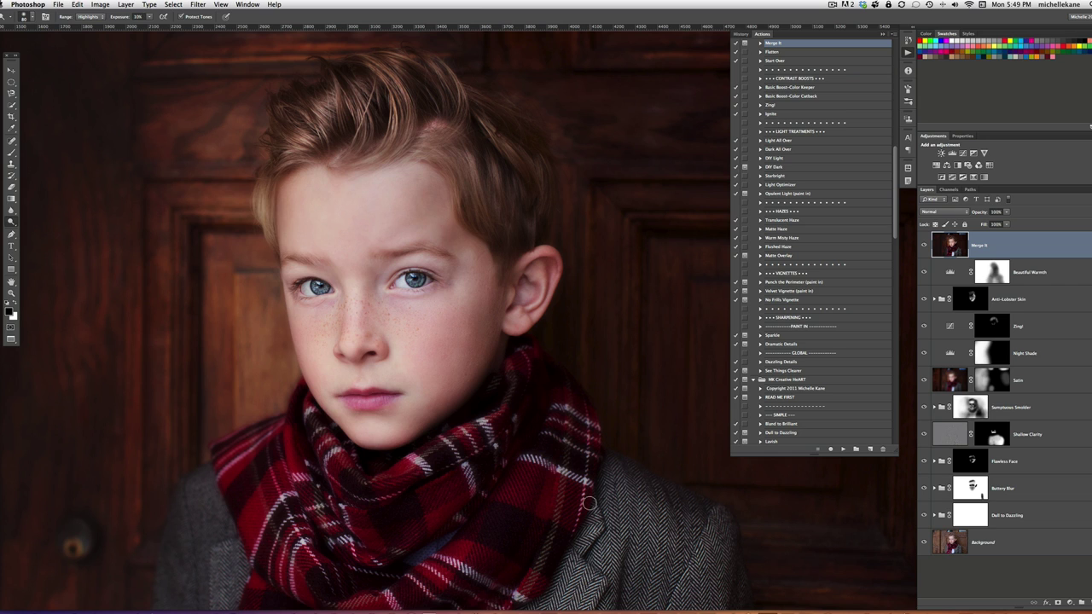
scroll(588, 477, "down", 1)
mouse_move(583, 460)
left_mouse_down()
mouse_move(528, 344)
mouse_move(497, 210)
mouse_move(554, 401)
mouse_move(551, 312)
mouse_move(560, 462)
mouse_move(561, 306)
mouse_move(537, 221)
left_mouse_up()
key("bracketright")
key("bracketright")
key("bracketright")
key("bracketright")
key("bracketright")
key("bracketright")
key("bracketright")
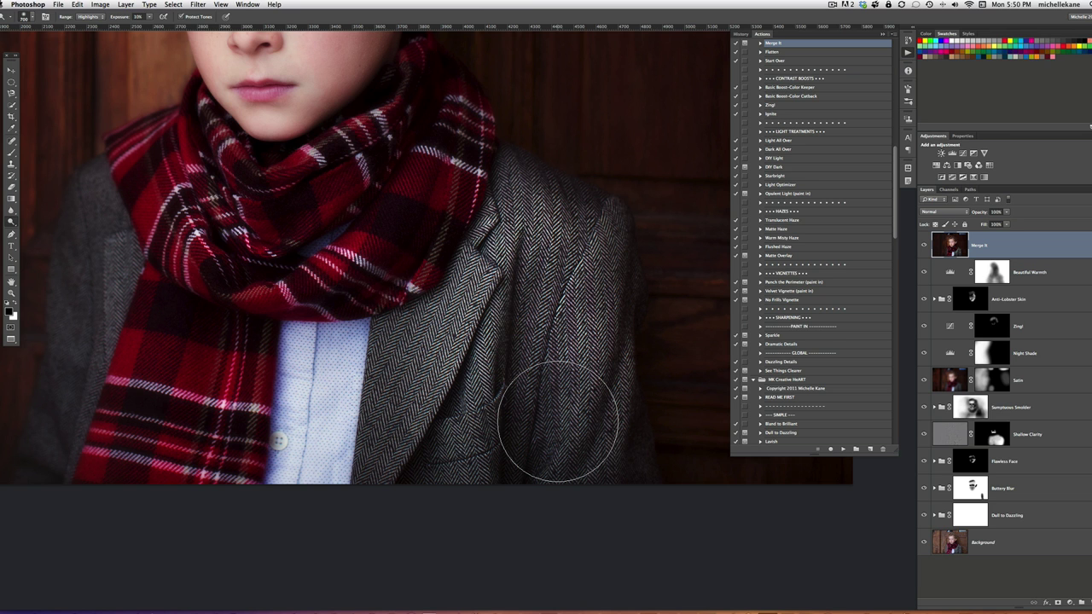
key("super+0")
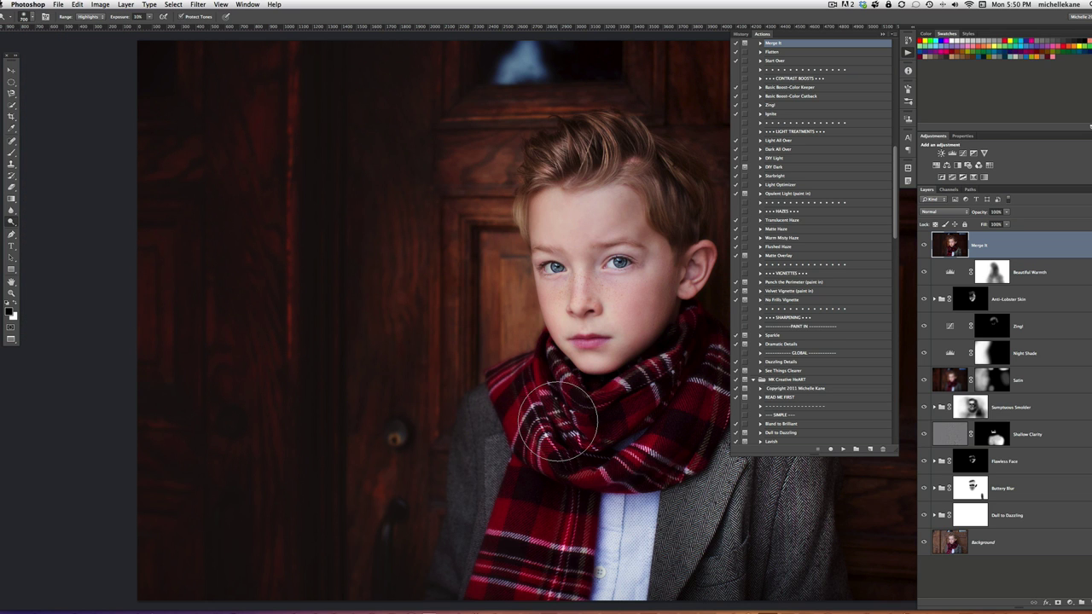
key("super+minus")
left_click_drag(594, 359, 415, 359)
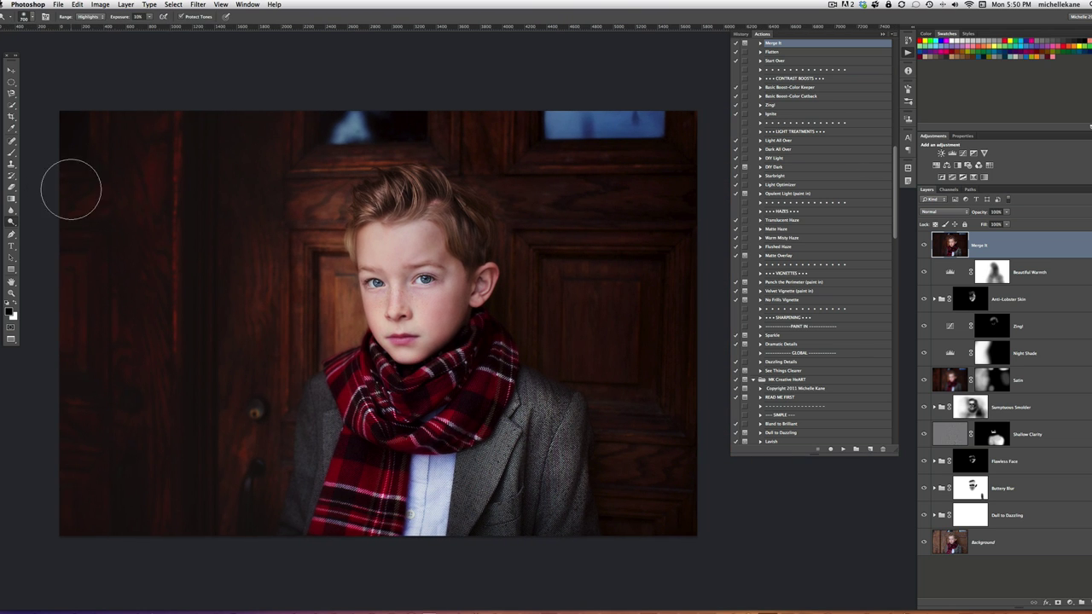
- Switch to the Sponge tool, set its mode to Saturate and lower the flow to 11%
right_click(13, 223)
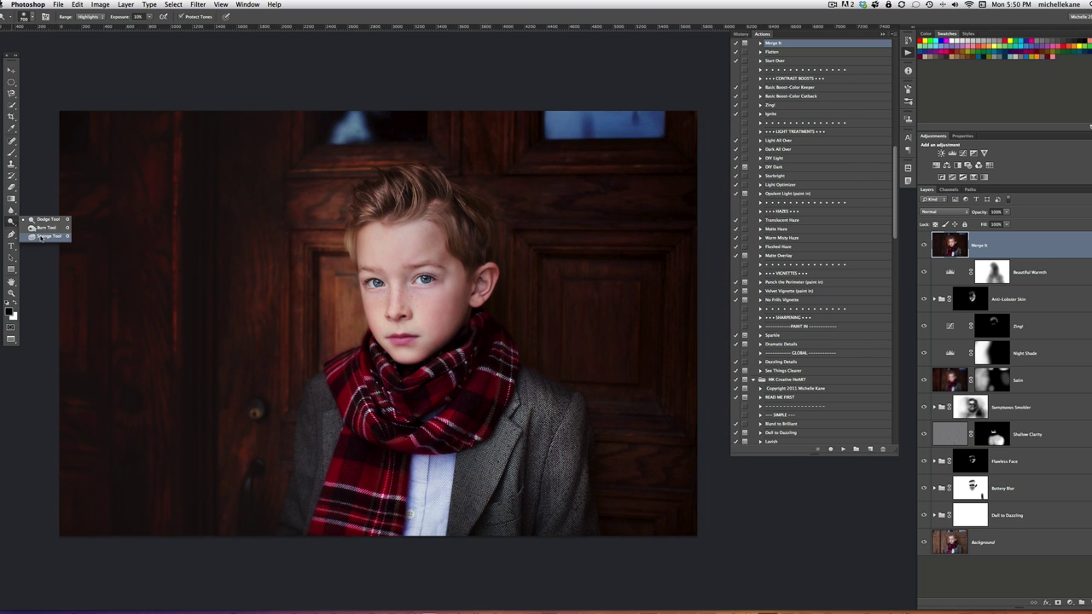
left_click(38, 240)
left_click(98, 17)
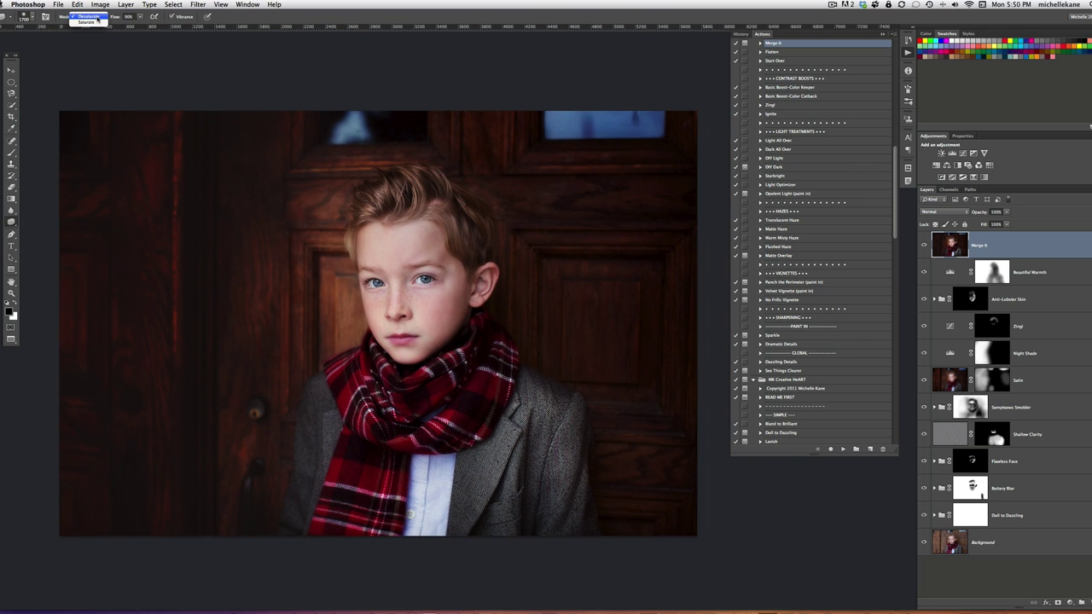
left_click(92, 22)
left_click(140, 16)
left_click_drag(142, 28, 111, 28)
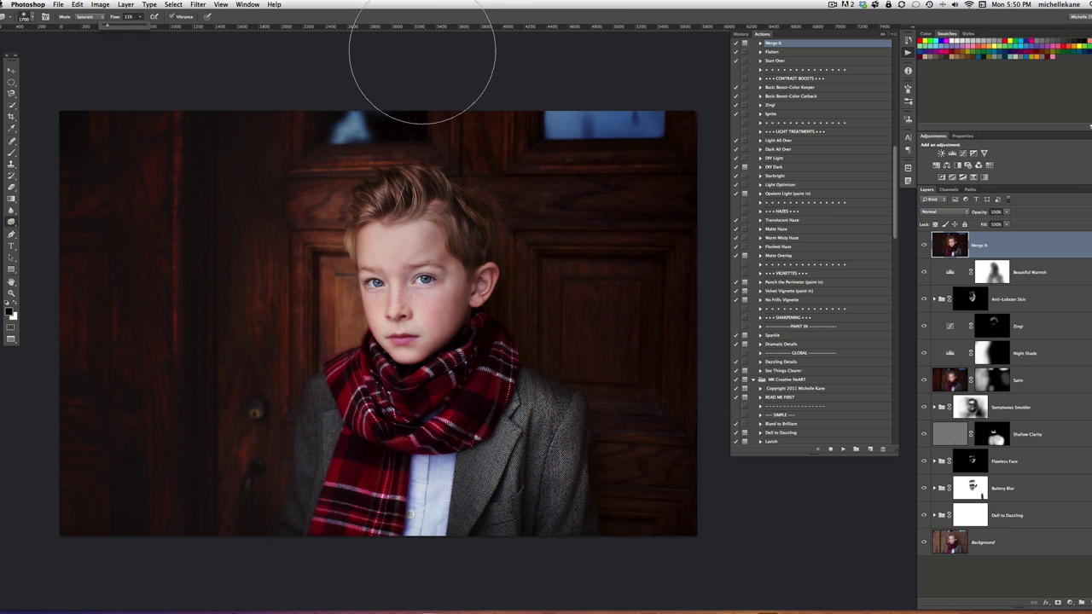
- Saturate the colors of the plaid scarf with the Sponge tool, using a 400-pixel brush
key("bracketleft")
key("bracketleft")
key("bracketleft")
key("bracketleft")
key("bracketleft")
key("bracketleft")
key("bracketleft")
key("bracketleft")
key("bracketleft")
key("bracketright")
key("bracketright")
key("bracketright")
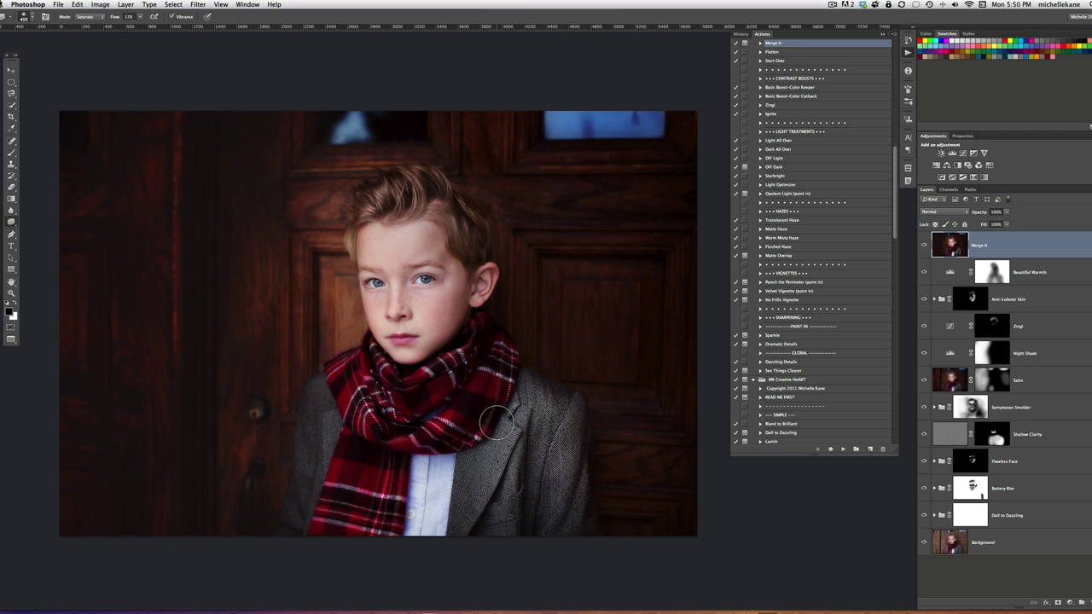
- Saturate the boy's blue eyes with a much smaller Sponge brush
key("super+plus")
key("super+plus")
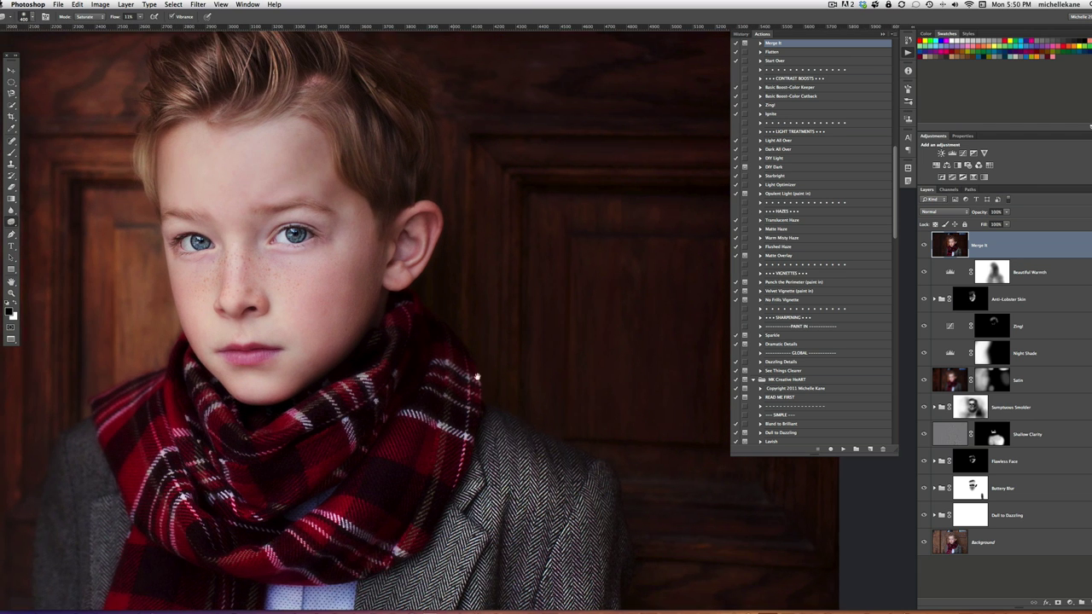
left_click_drag(460, 375, 544, 383)
key("bracketleft")
key("bracketleft")
key("bracketleft")
key("bracketleft")
key("bracketleft")
key("bracketleft")
key("bracketleft")
key("bracketleft")
key("bracketleft")
key("bracketleft")
key("bracketleft")
mouse_move(381, 239)
left_mouse_down()
mouse_move(390, 243)
mouse_move(376, 242)
left_mouse_up()
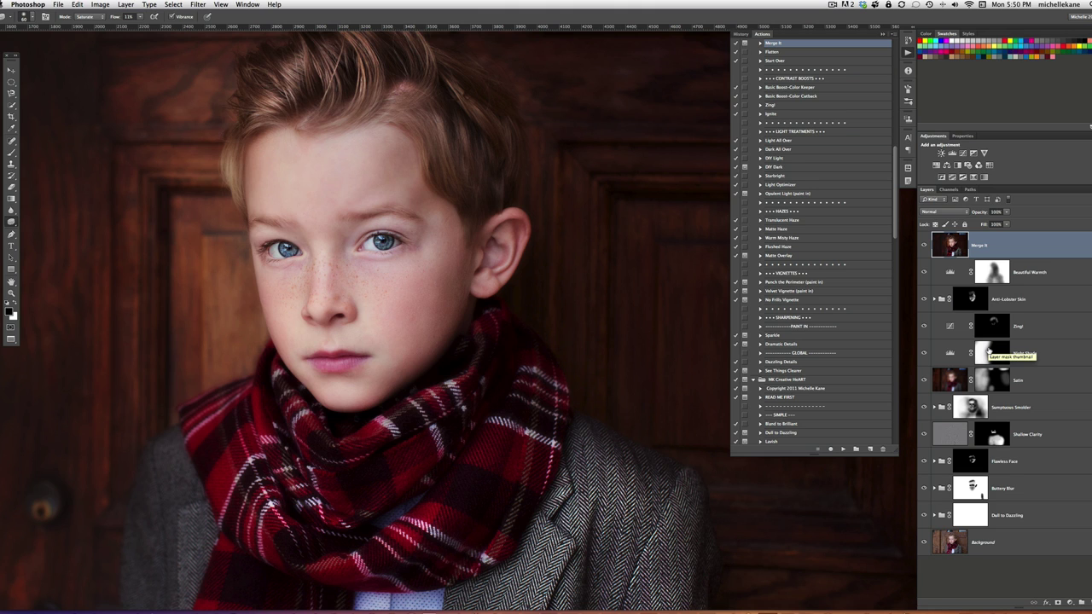
- Add a white mask to the Merge It layer and compare the portrait with and without that layer
left_click(1058, 603)
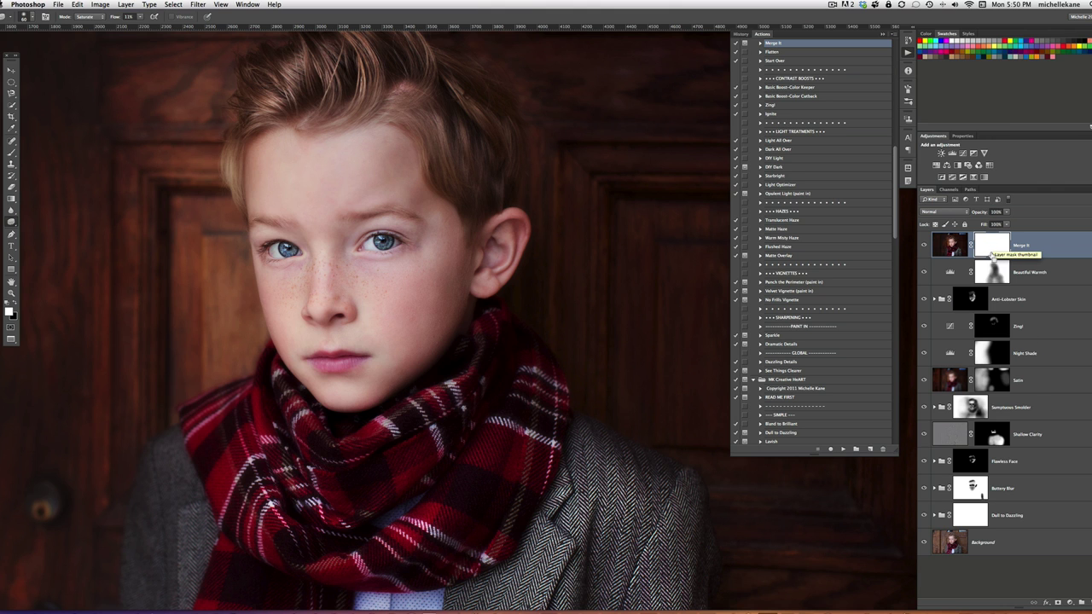
key("super+minus")
key("super+minus")
left_click_drag(694, 387, 551, 379)
left_click(923, 245)
left_click(924, 246)
left_click(924, 246)
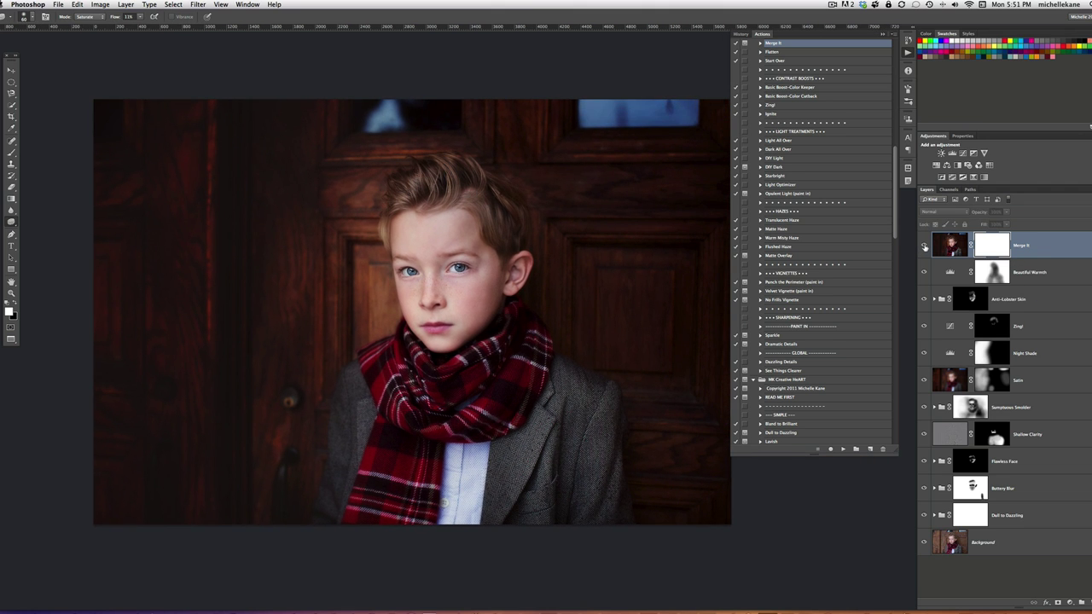
left_click(924, 246)
left_click(923, 246)
left_click(924, 246)
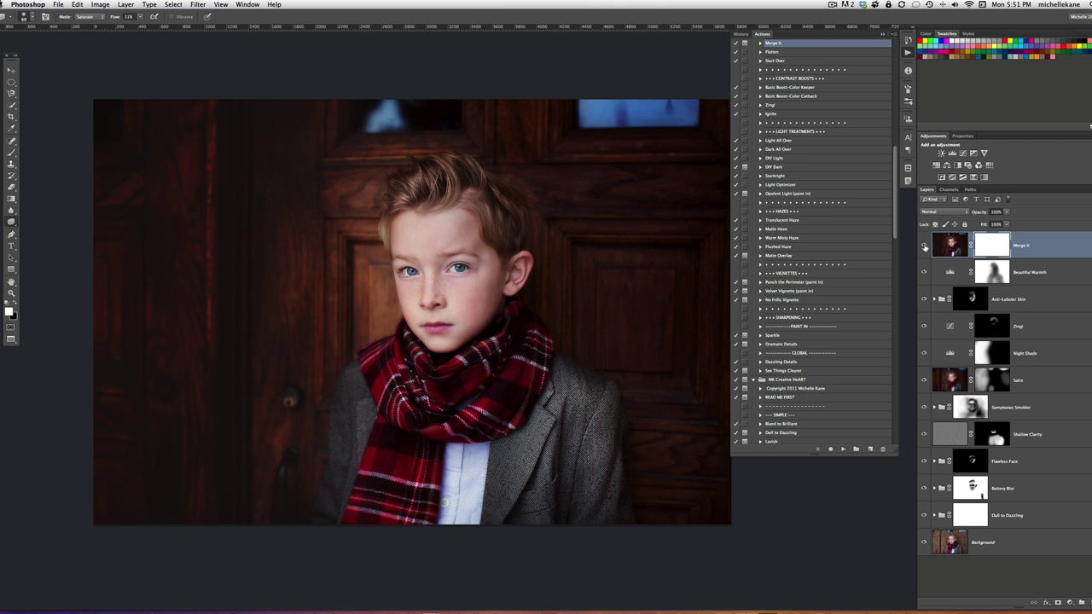
left_click(924, 246)
left_click(924, 245)
left_click(924, 246)
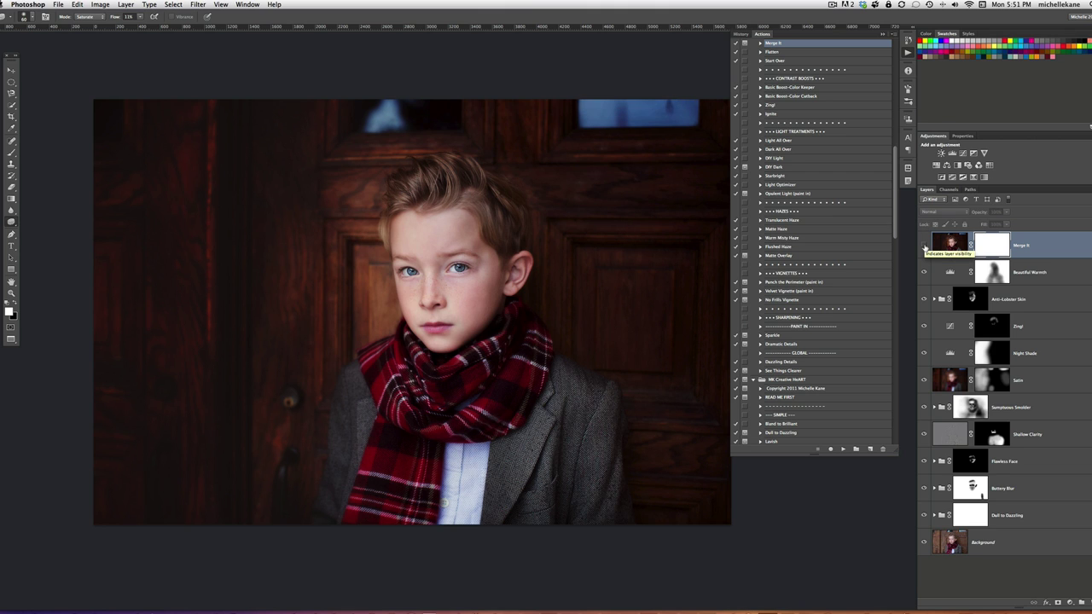
left_click(924, 246)
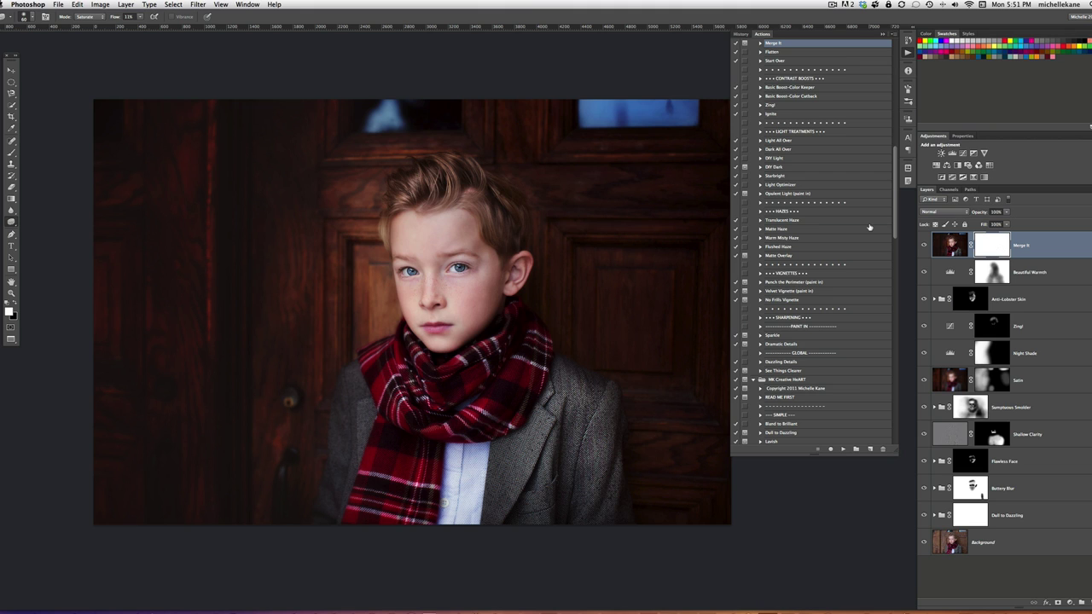
- Paint black on the Merge It mask over the jacket with a 1200-pixel brush at 20% opacity
key("b")
key("x")
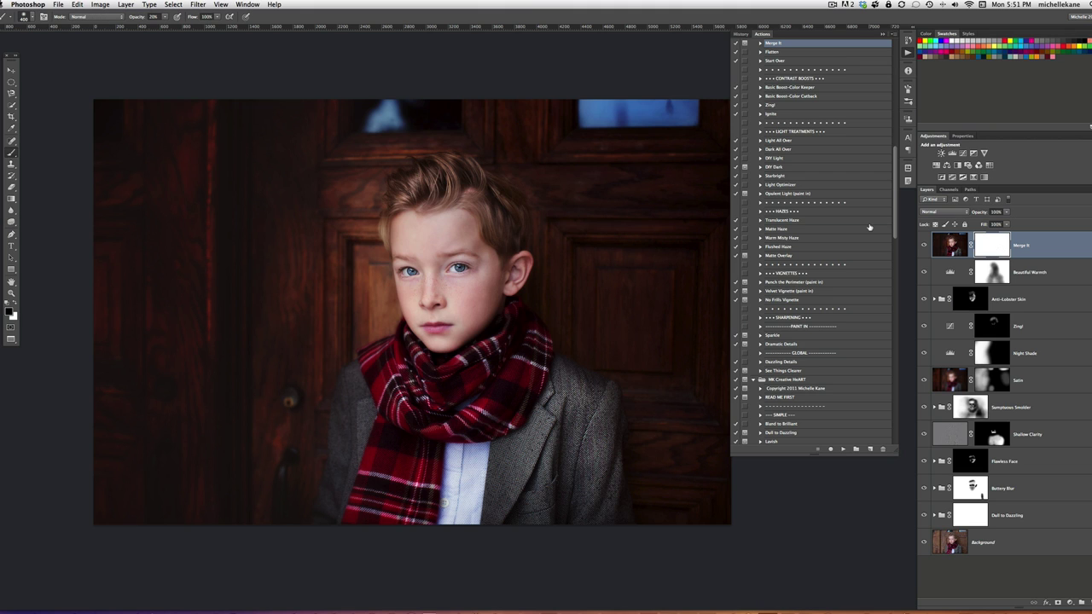
key("bracketright")
key("bracketright")
key("bracketright")
key("bracketright")
key("bracketright")
key("bracketright")
key("bracketright")
mouse_move(585, 364)
left_mouse_down()
mouse_move(572, 394)
mouse_move(582, 525)
mouse_move(583, 449)
mouse_move(578, 550)
left_mouse_up()
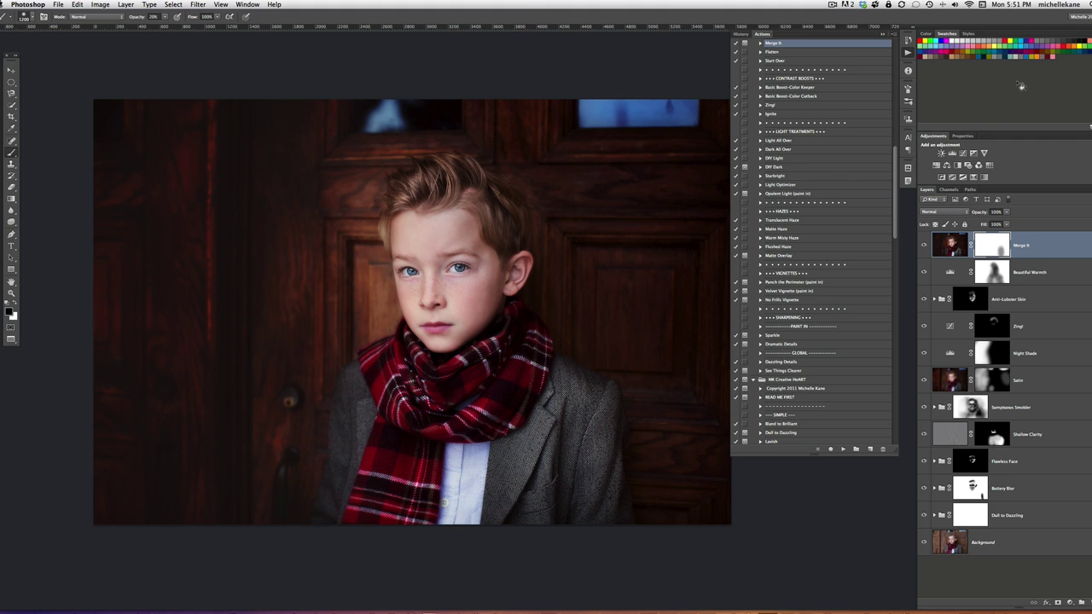
- Add a Curves adjustment layer above Merge It and load the preset file final matte curves.acv from the Video Tutorial Curves folder
left_click(964, 154)
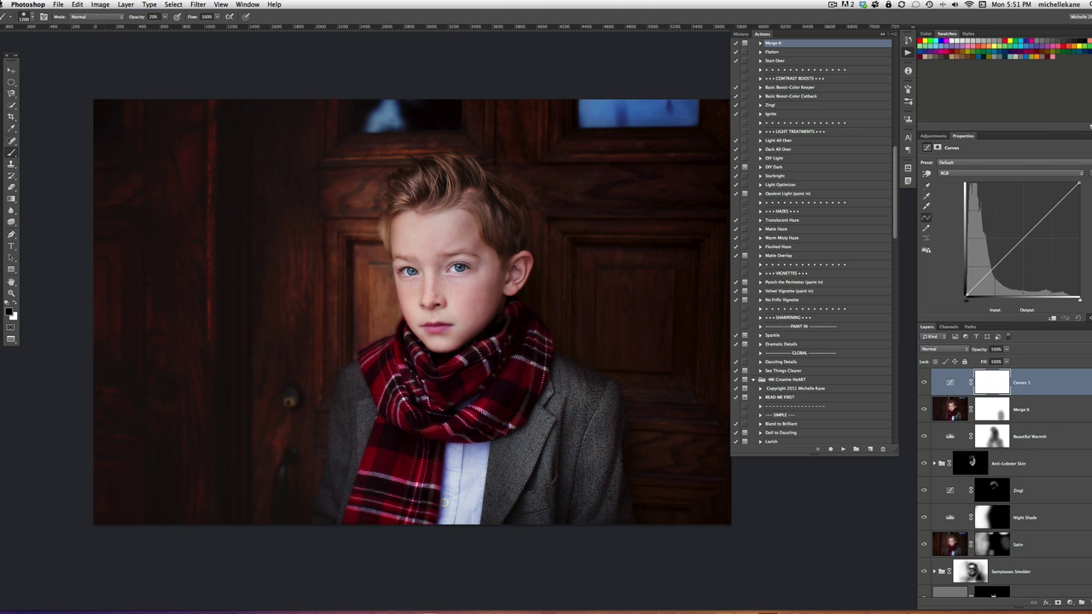
left_click(1089, 135)
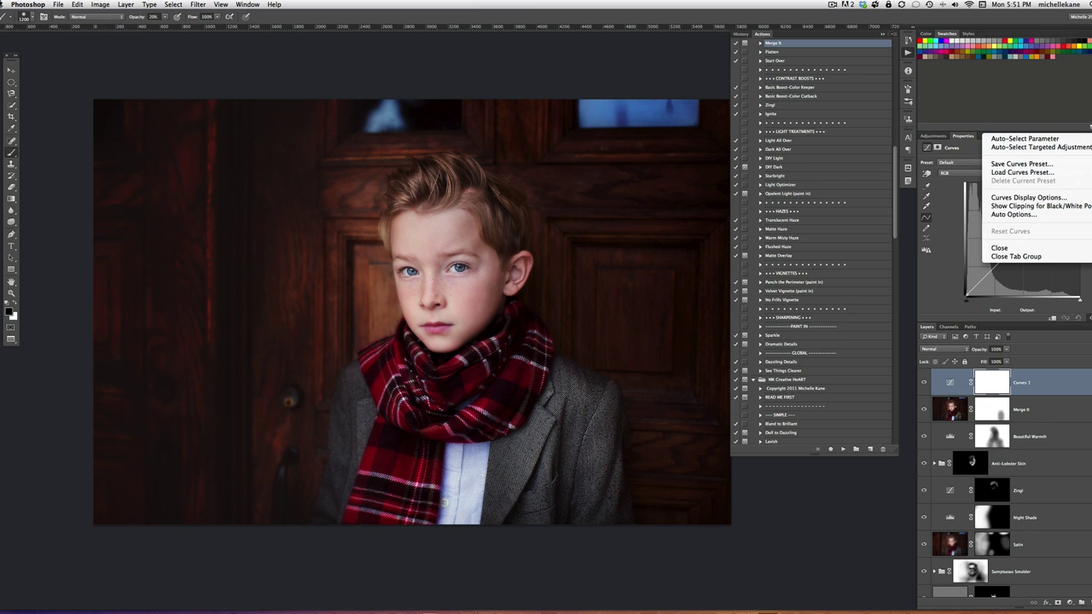
left_click(1047, 172)
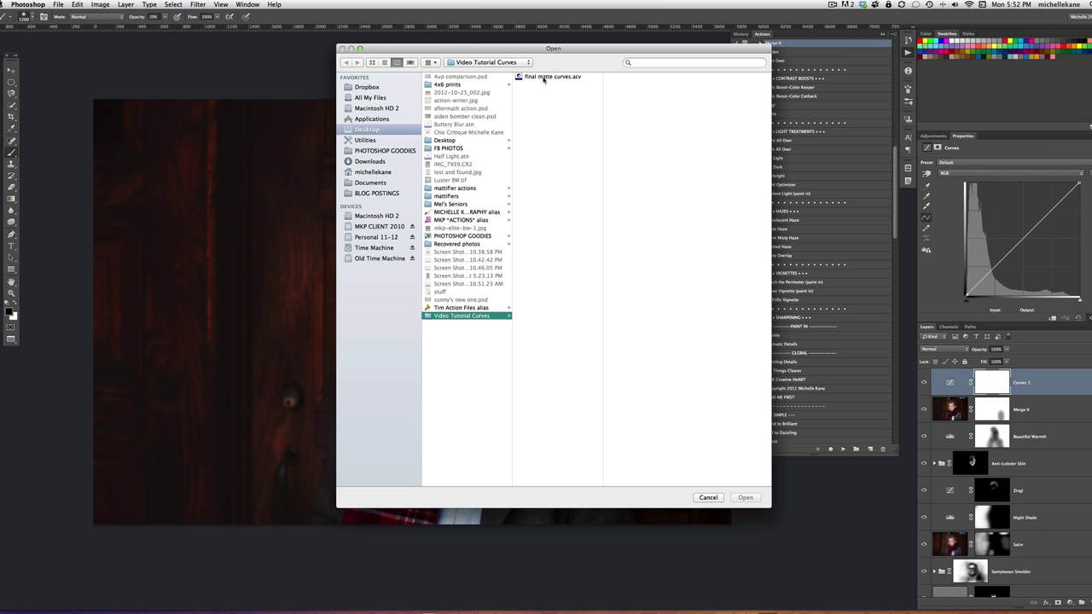
left_click(543, 78)
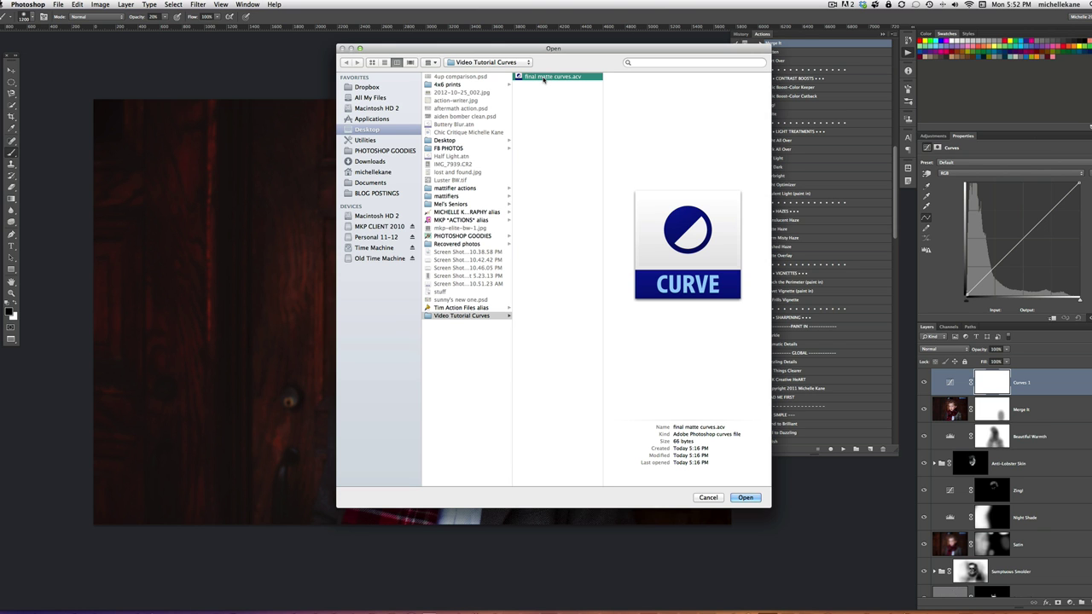
left_click(747, 499)
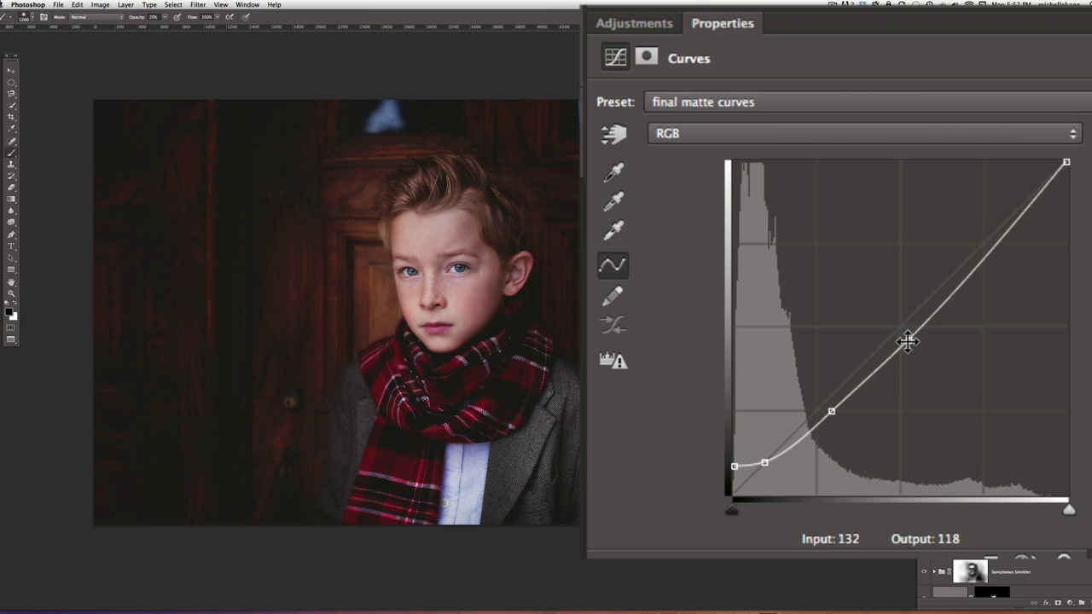
- Try raising the curve's black point slightly, and restore the final matte curves preset
left_click(765, 462)
mouse_move(734, 465)
left_mouse_down()
mouse_move(731, 500)
mouse_move(733, 462)
left_mouse_up()
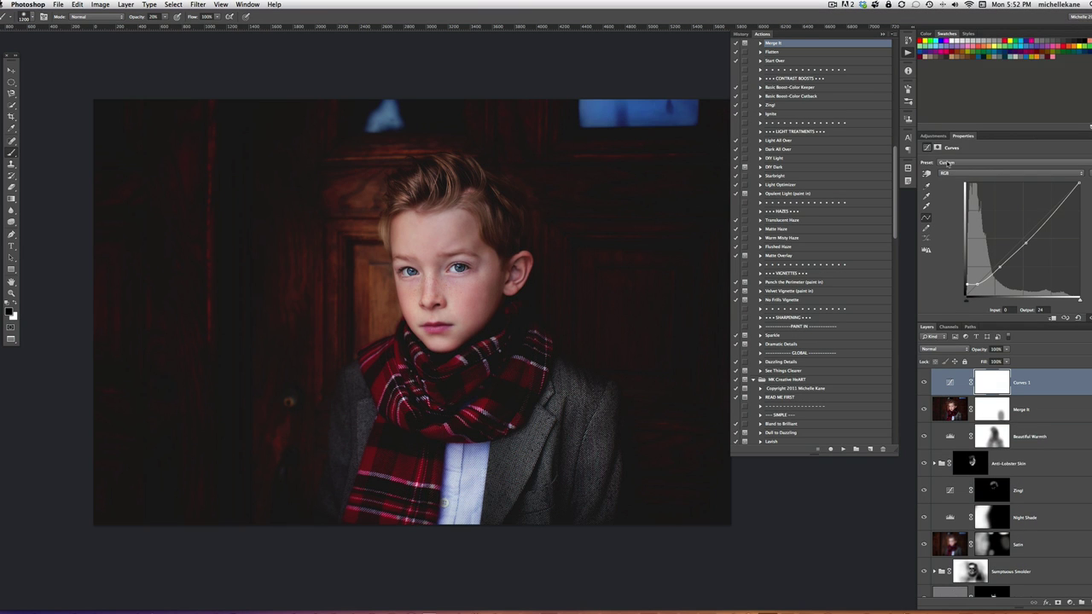
left_click(676, 103)
left_click(959, 149)
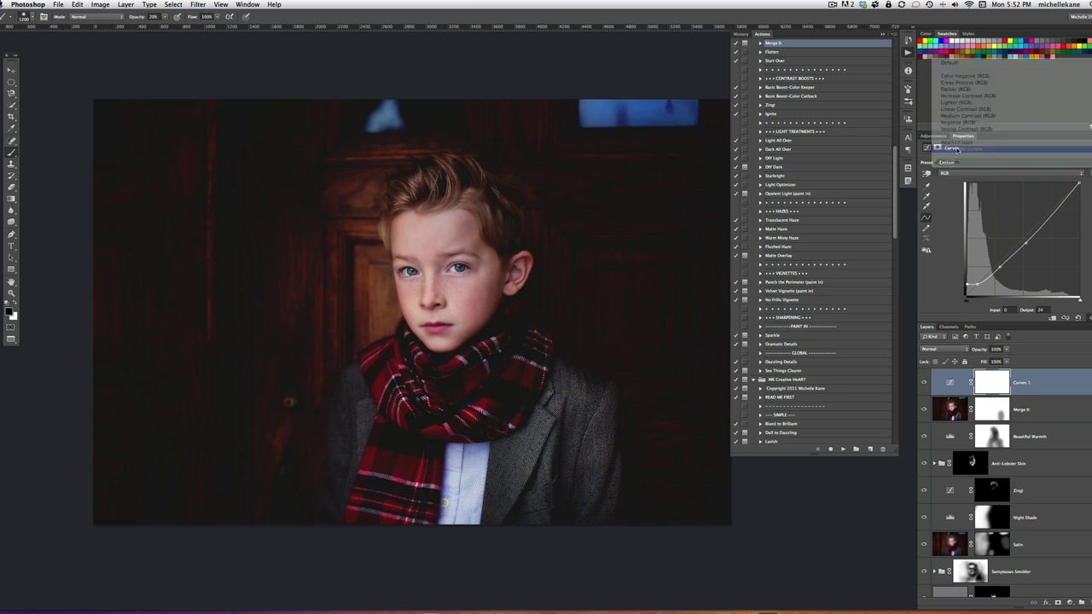
- Compare the portrait with and without the Curves 1 layer
left_click(926, 384)
left_click(926, 384)
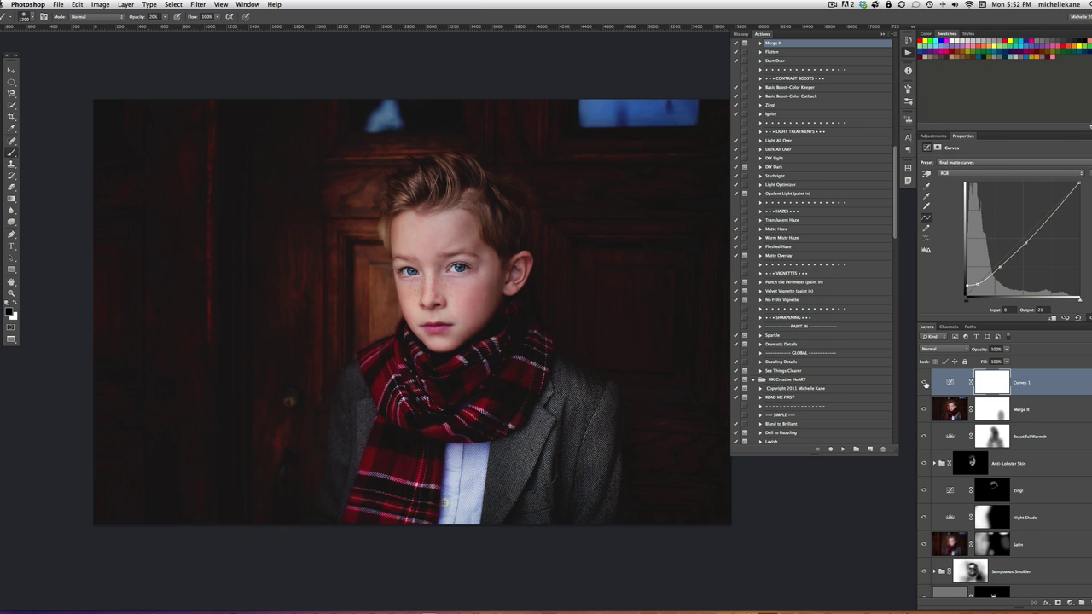
left_click(925, 384)
left_click(926, 384)
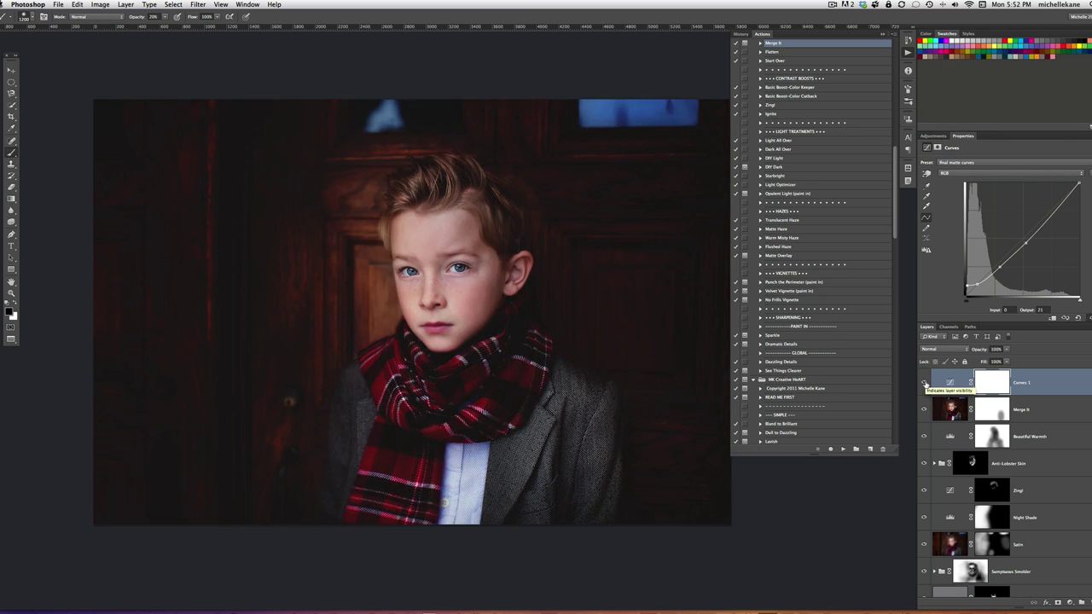
left_click(925, 383)
left_click(925, 383)
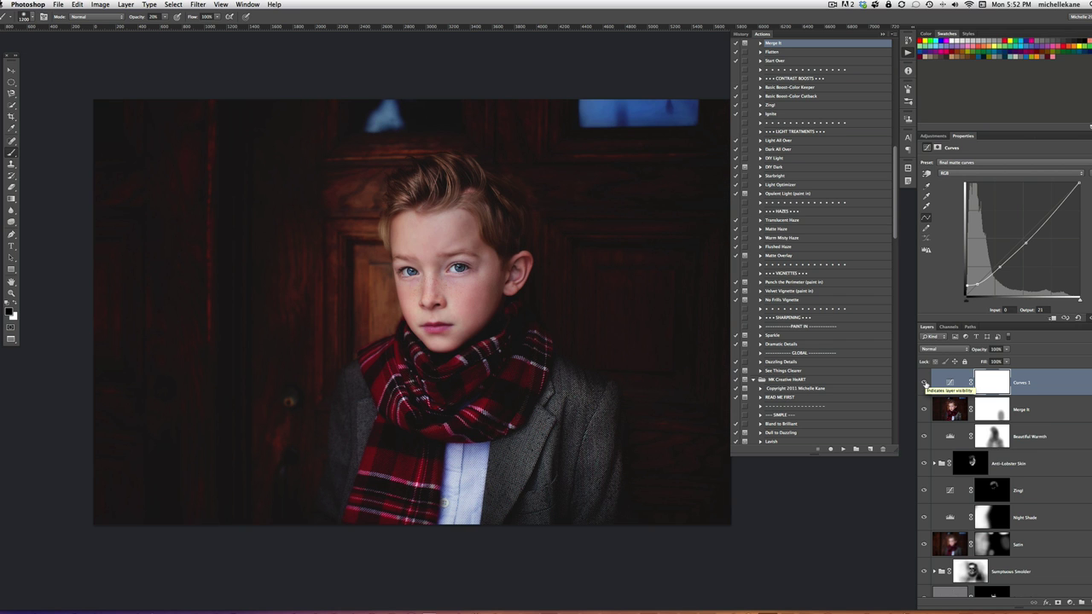
left_click(925, 384)
left_click(926, 384)
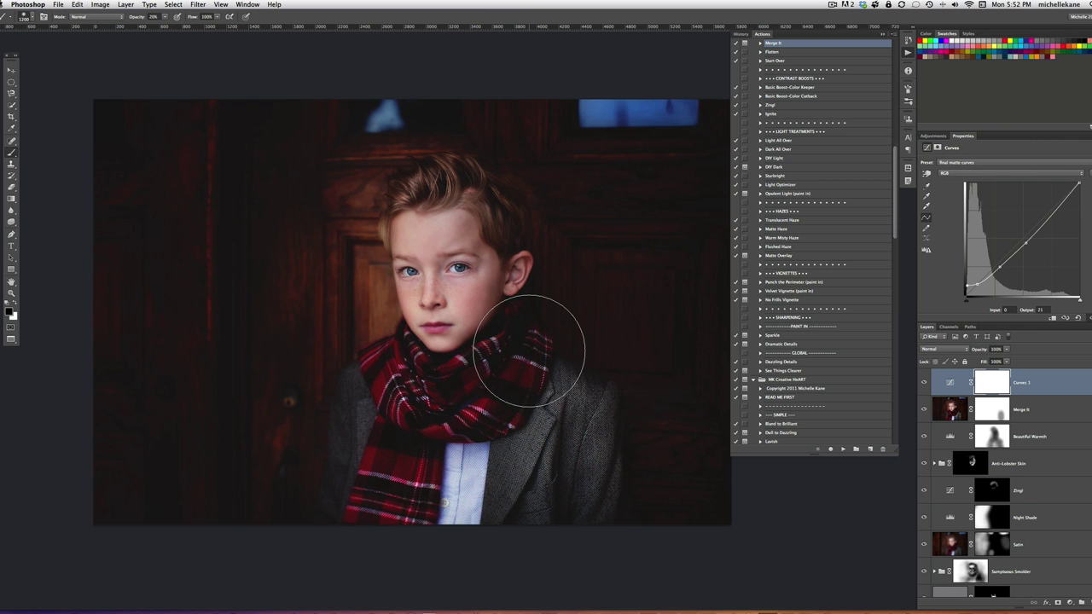
- Paint black on the Curves 1 mask over the boy's face and scarf at 20% opacity, and enlarge the brush to 1500 pixels
left_click_drag(637, 351, 618, 350)
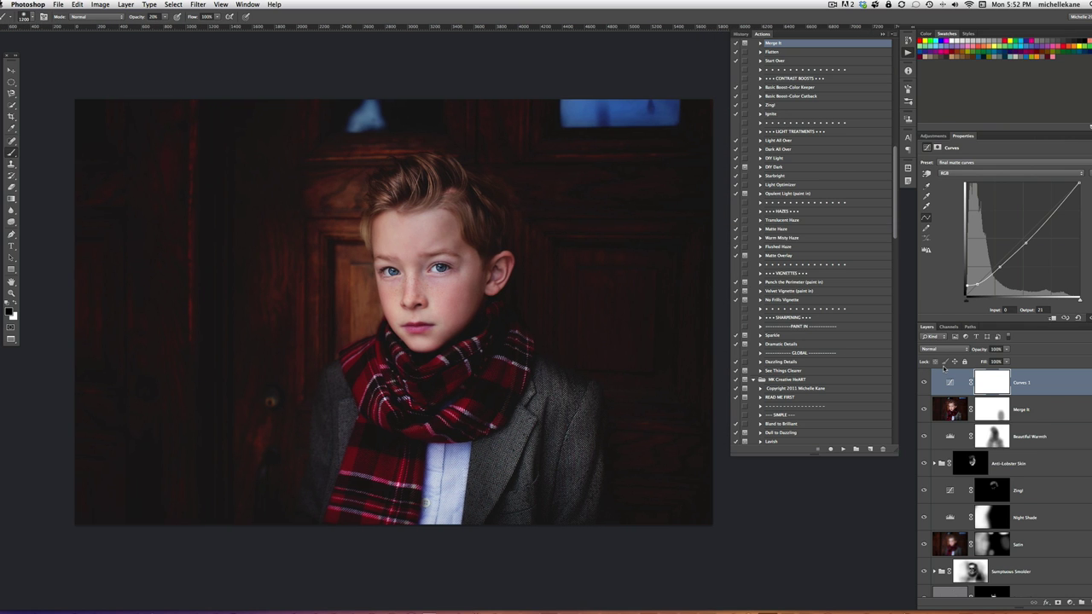
left_click(992, 384)
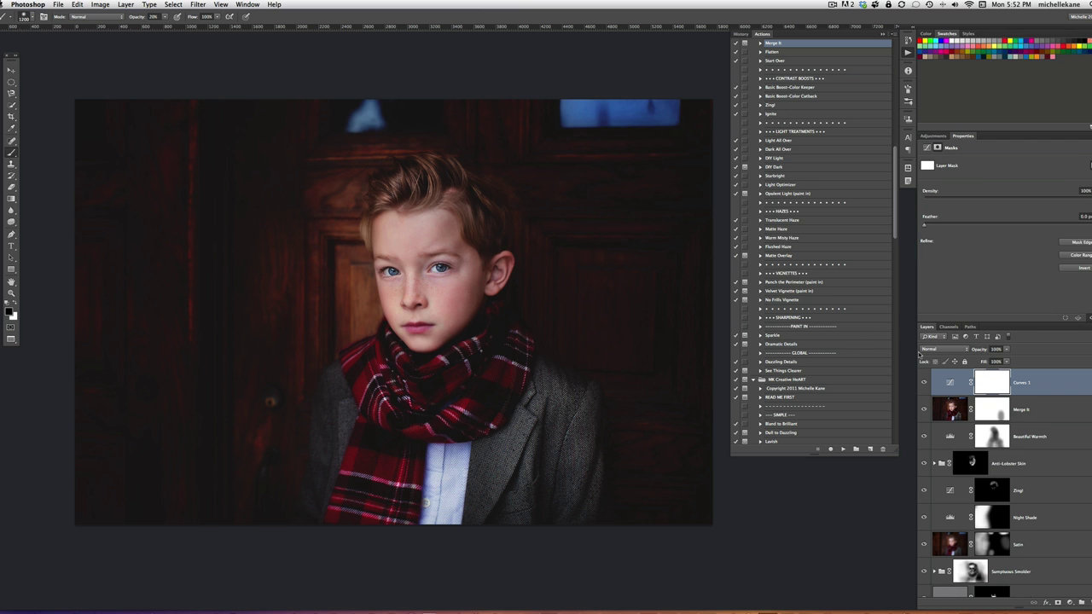
mouse_move(426, 284)
left_mouse_down()
mouse_move(427, 222)
mouse_move(406, 309)
mouse_move(407, 357)
mouse_move(397, 209)
mouse_move(505, 320)
mouse_move(444, 418)
mouse_move(342, 361)
mouse_move(399, 516)
mouse_move(437, 419)
left_mouse_up()
key("bracketright")
key("bracketright")
key("bracketright")
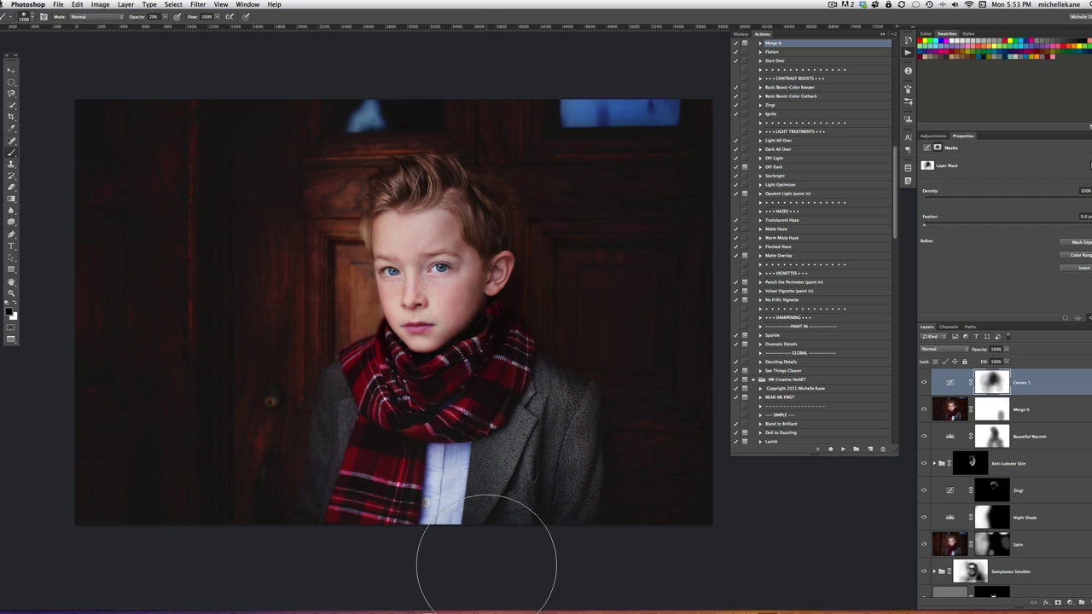
- Paint white on the Curves 1 mask around the hair and face, and black over the scarf and jacket
key("x")
mouse_move(483, 193)
left_mouse_down()
mouse_move(441, 201)
mouse_move(386, 176)
mouse_move(414, 210)
mouse_move(459, 228)
mouse_move(370, 264)
left_mouse_up()
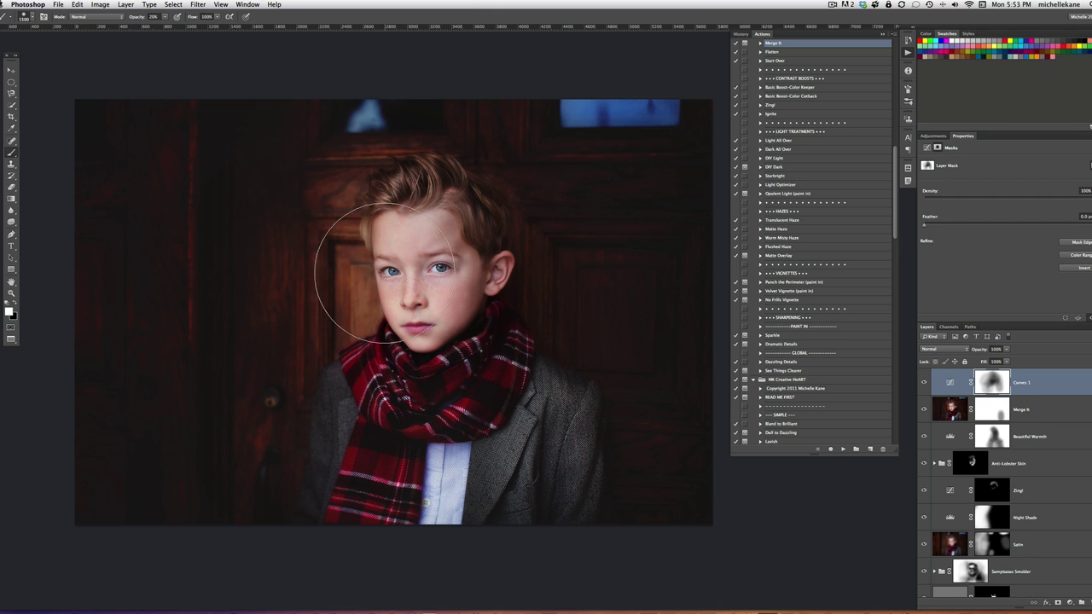
key("x")
left_click_drag(508, 353, 347, 449)
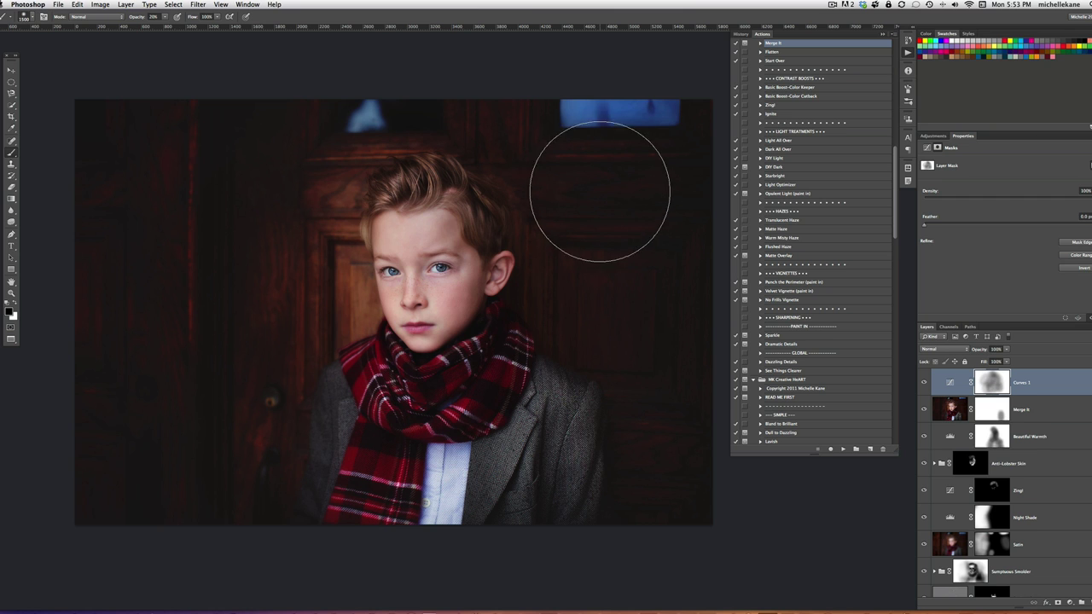
- Check the effect of the painted Curves 1 mask by hiding and showing the layer
left_click(924, 383)
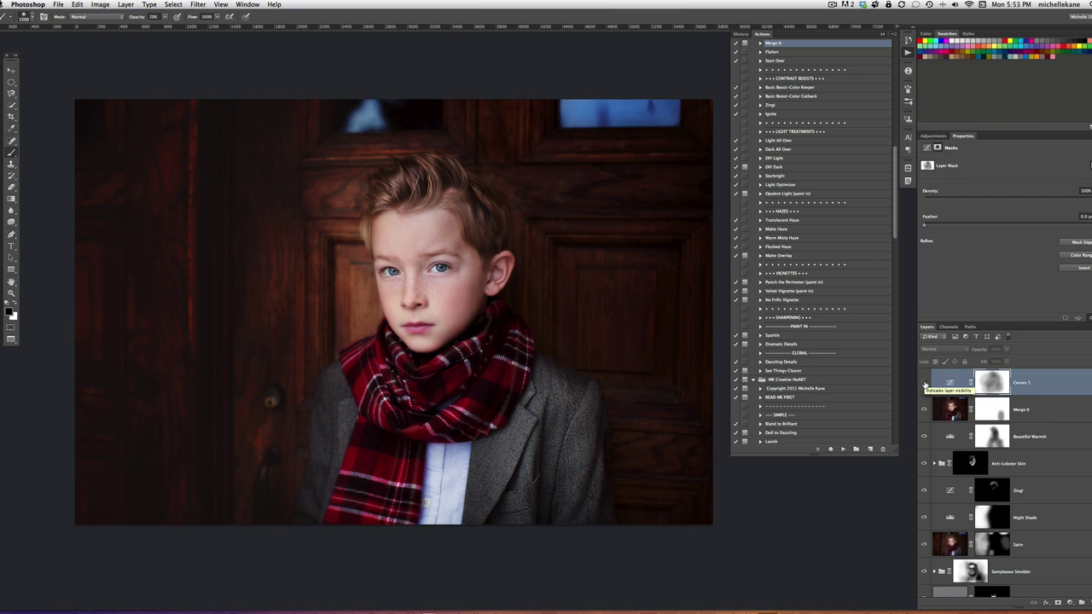
left_click(924, 383)
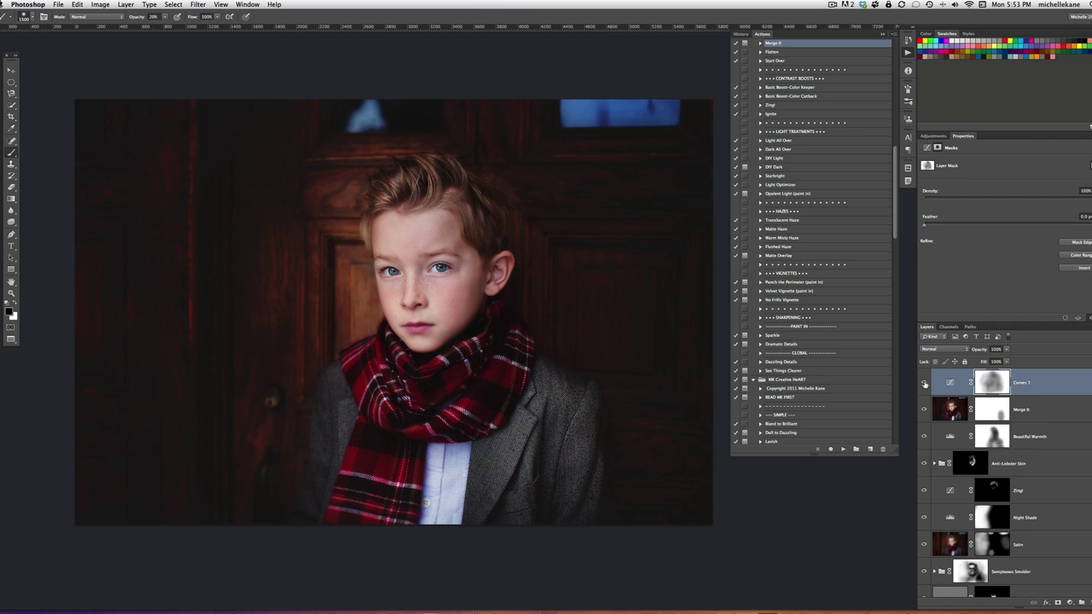
left_click(926, 388)
left_click(925, 388)
- Dab black over the boy's face on the Curves 1 mask with the 1500-pixel brush
mouse_move(1009, 351)
left_mouse_down()
mouse_move(980, 360)
mouse_move(1049, 359)
left_mouse_up()
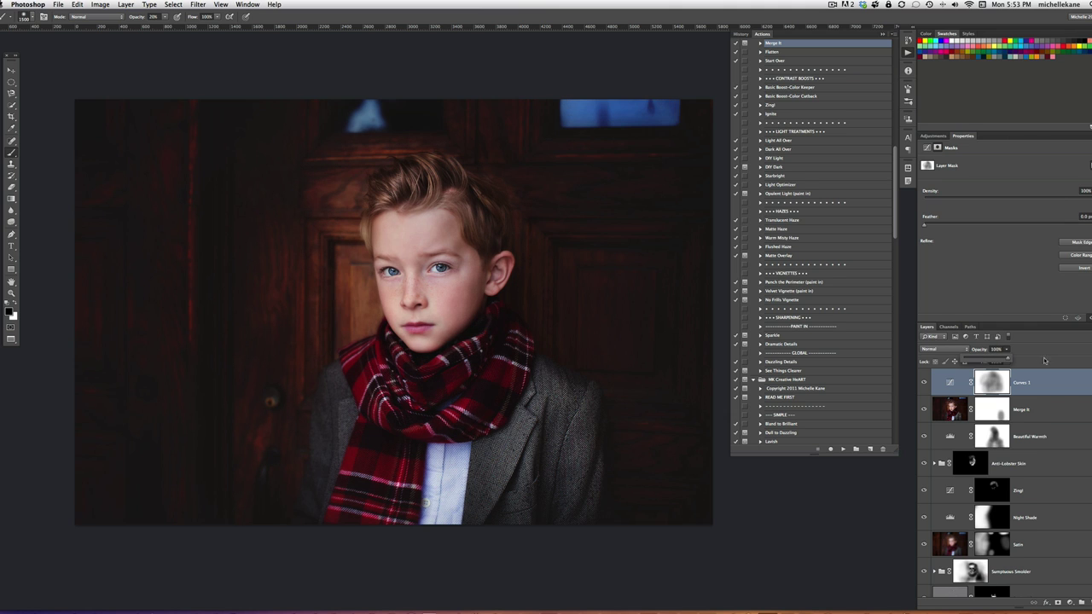
left_click(427, 248)
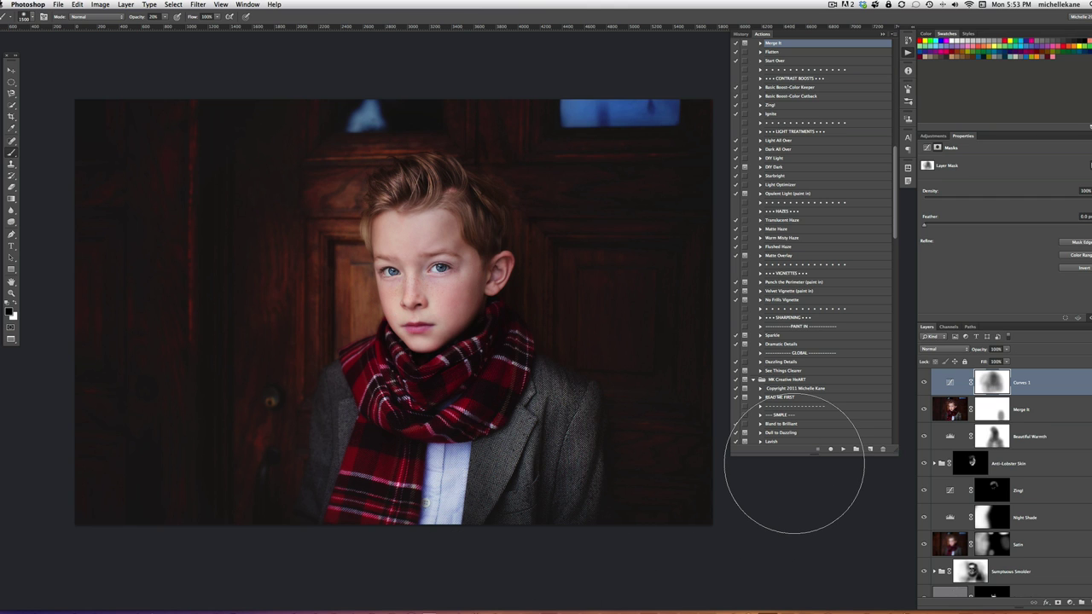
key("x")
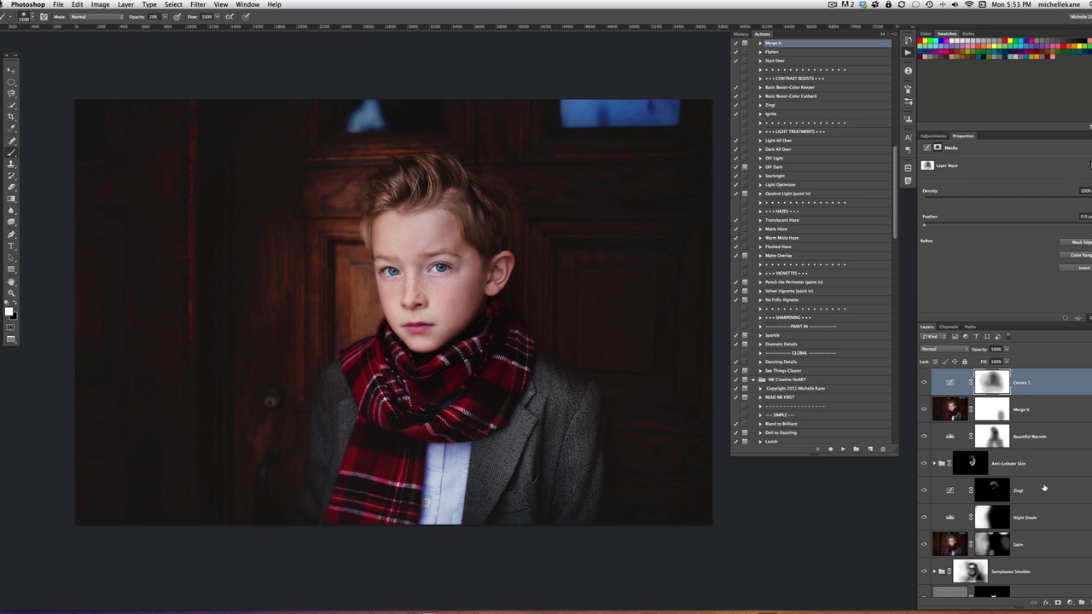
- Extend the layer list to fit all layers, hide everything except Background, and show Dull to Dazzling again
scroll(1047, 494, "down", 5)
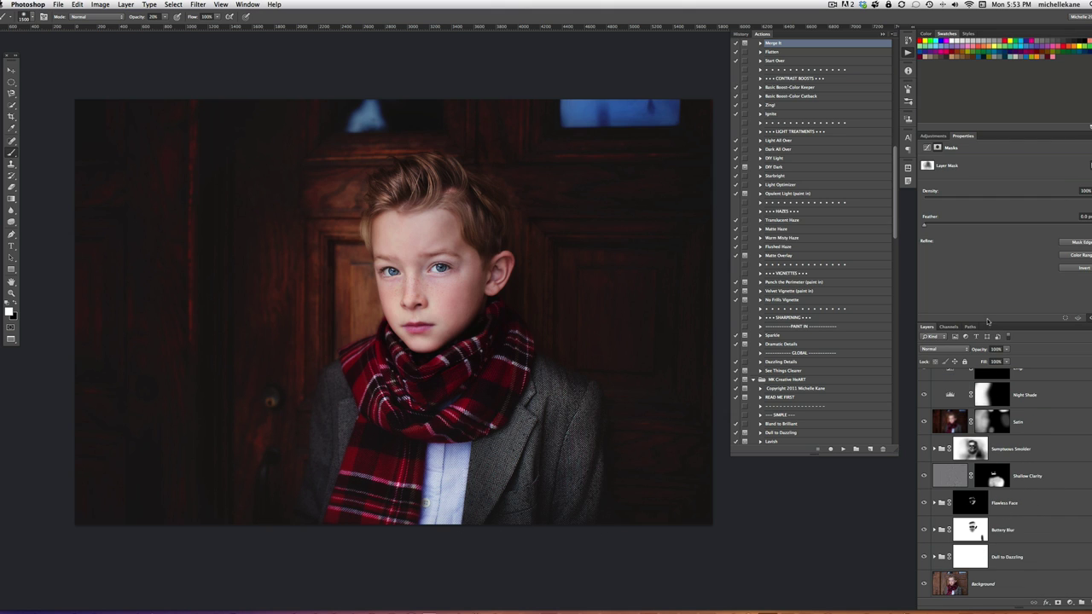
left_click_drag(989, 323, 1005, 125)
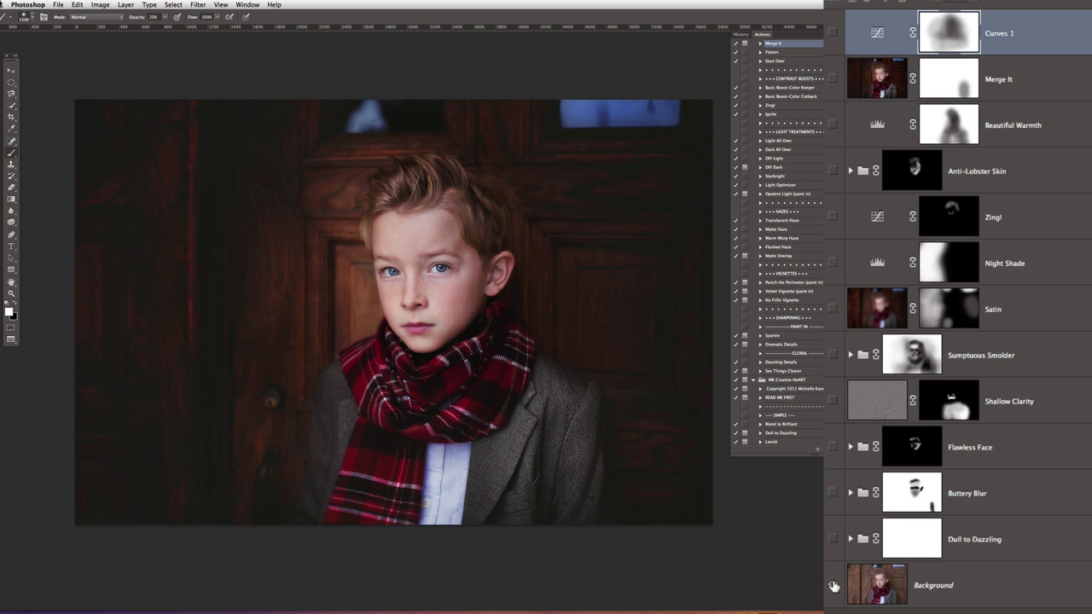
left_click(834, 586, "alt")
left_click(833, 541)
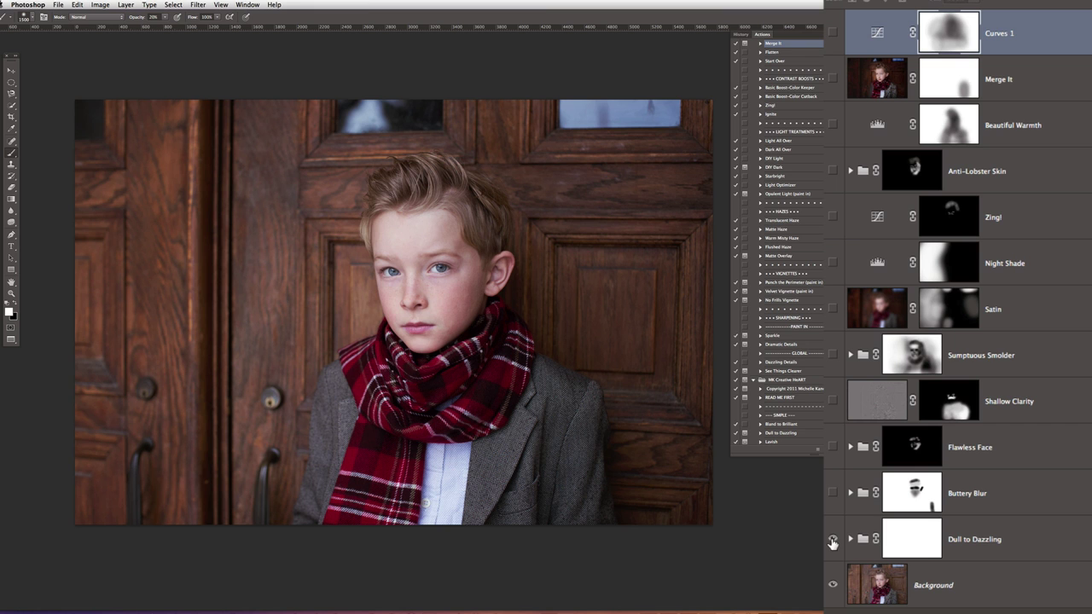
- Show the Buttery Blur group and compare the portrait with and without it
left_click(834, 495)
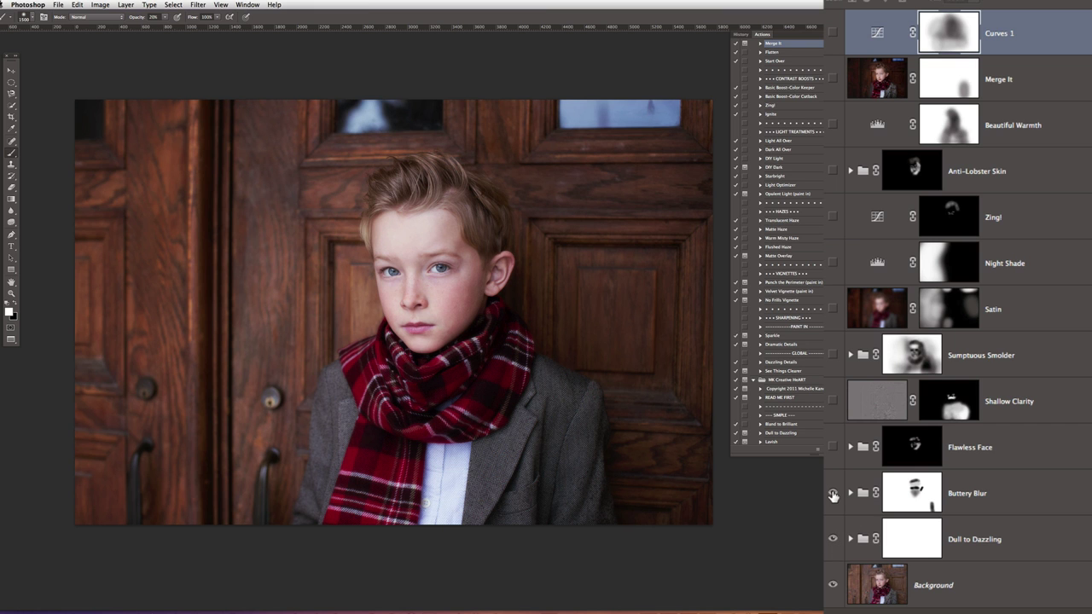
left_click(833, 495)
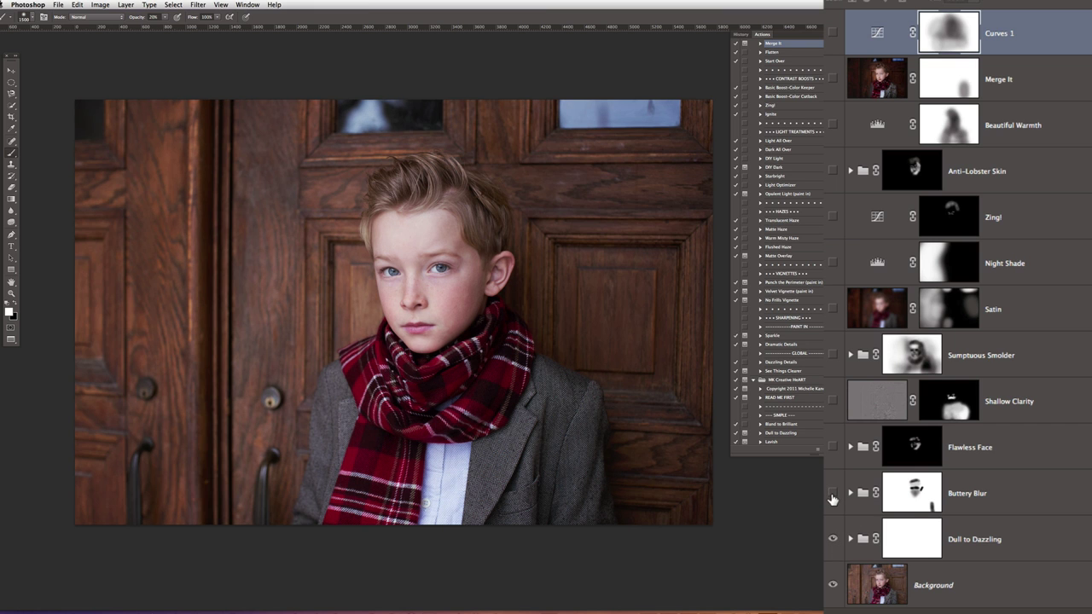
left_click(833, 494)
left_click(833, 495)
left_click(832, 495)
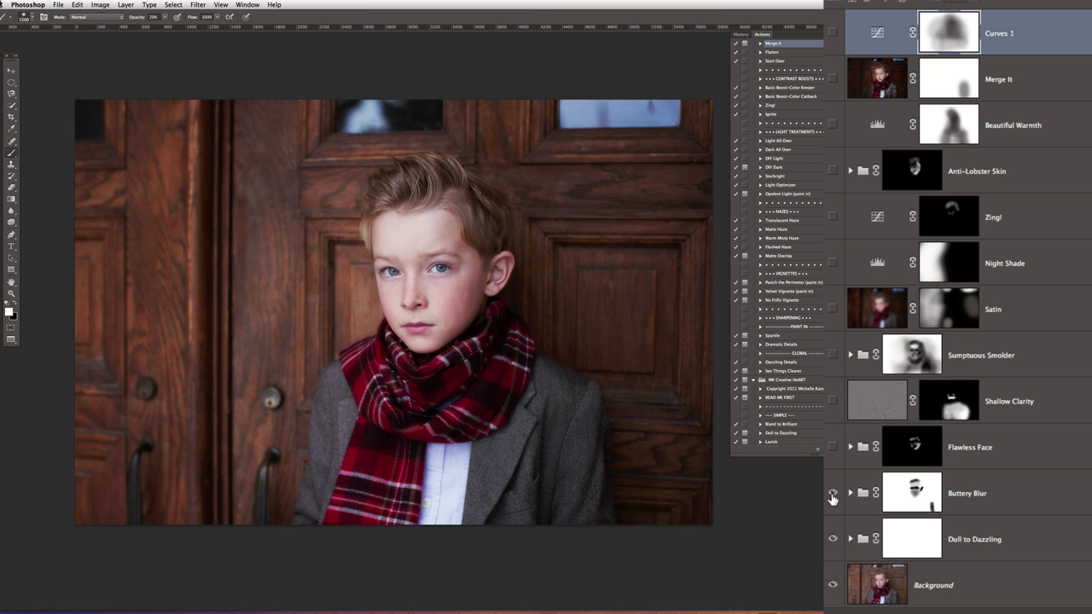
left_click(832, 494)
left_click(832, 495)
- Show Flawless Face and Shallow Clarity again, comparing the portrait with and without each one
left_click(834, 448)
left_click(833, 448)
left_click(833, 447)
left_click(834, 401)
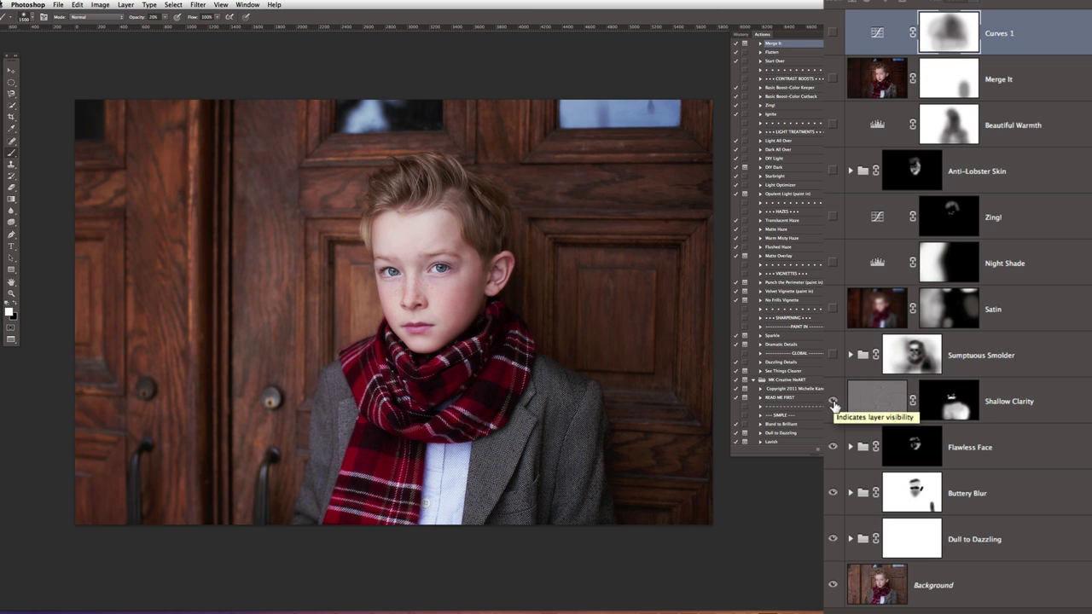
left_click(833, 401)
left_click(833, 401)
left_click(833, 402)
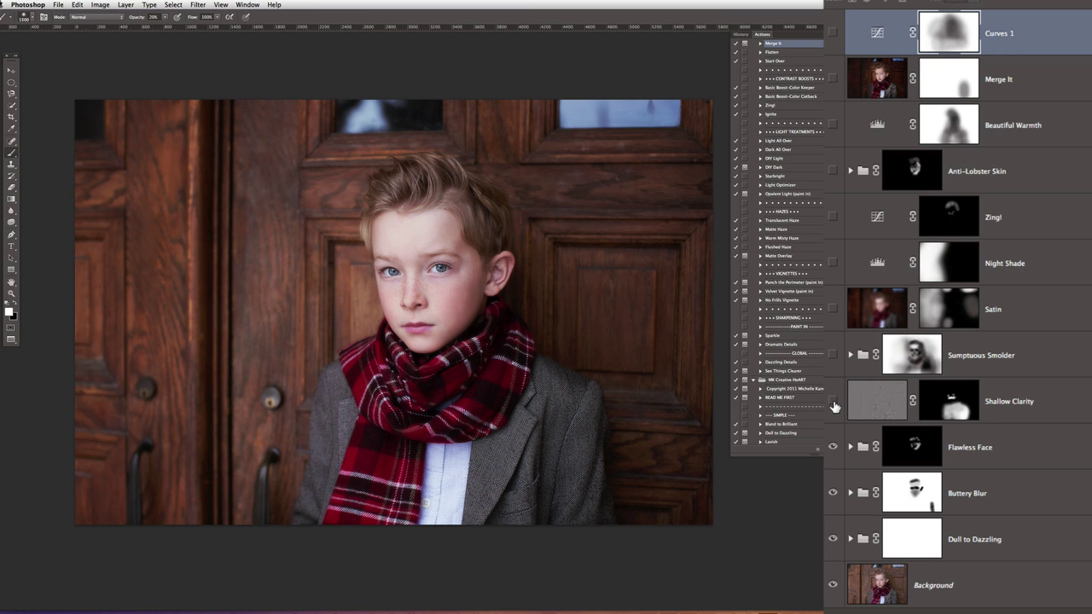
left_click(833, 402)
- Show Sumptuous Smolder and Satin again, comparing the portrait with and without Satin
left_click(832, 357)
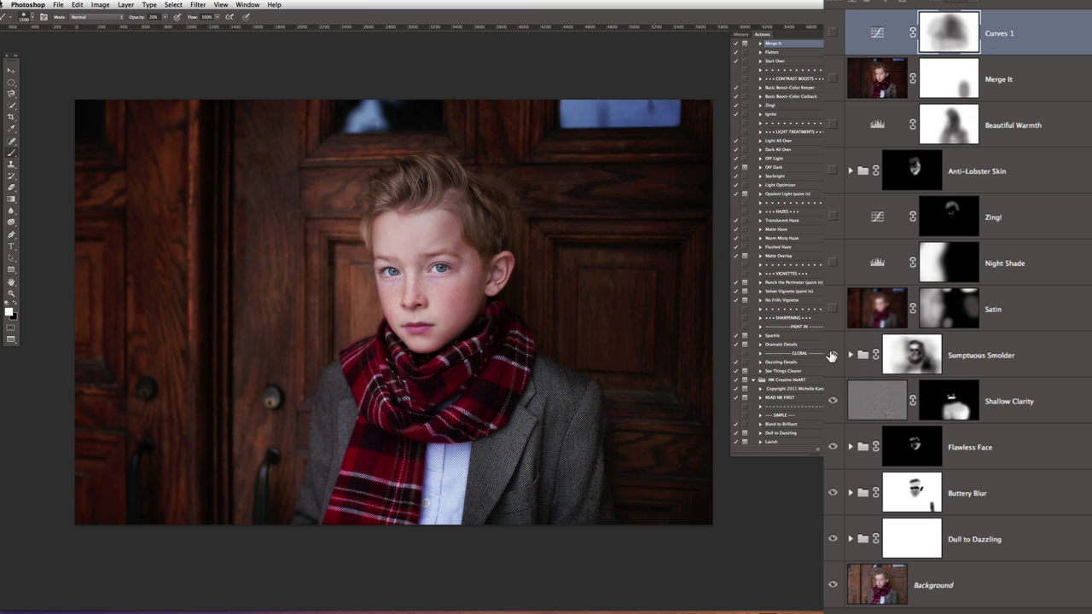
left_click(831, 310)
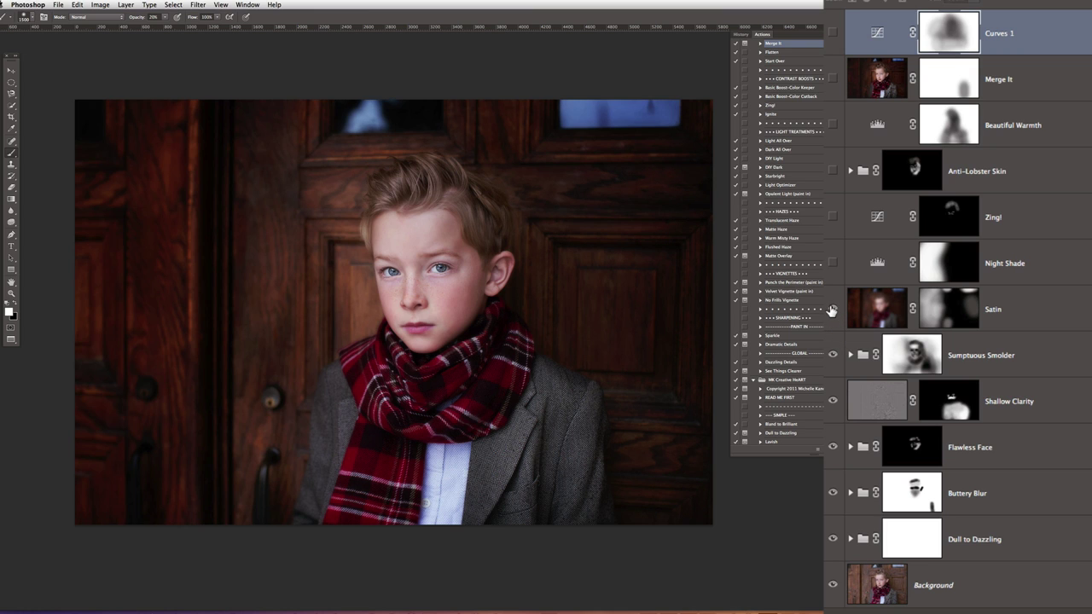
left_click(831, 309)
left_click(831, 310)
left_click(831, 310)
left_click(831, 309)
- Show Night Shade and Zing! again, comparing the portrait with and without each one
left_click(833, 263)
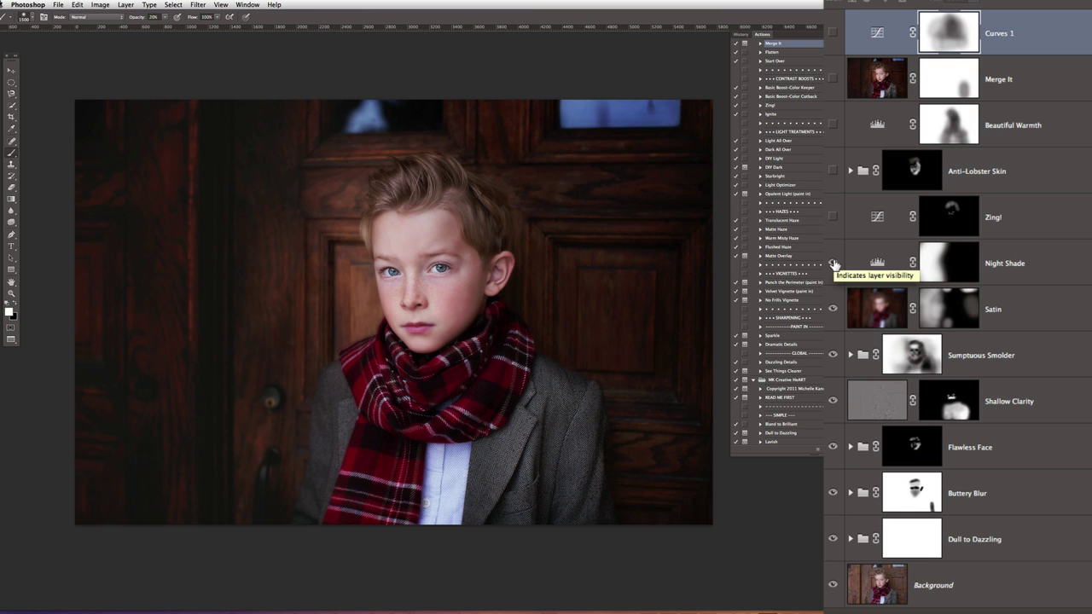
left_click(834, 264)
left_click(833, 264)
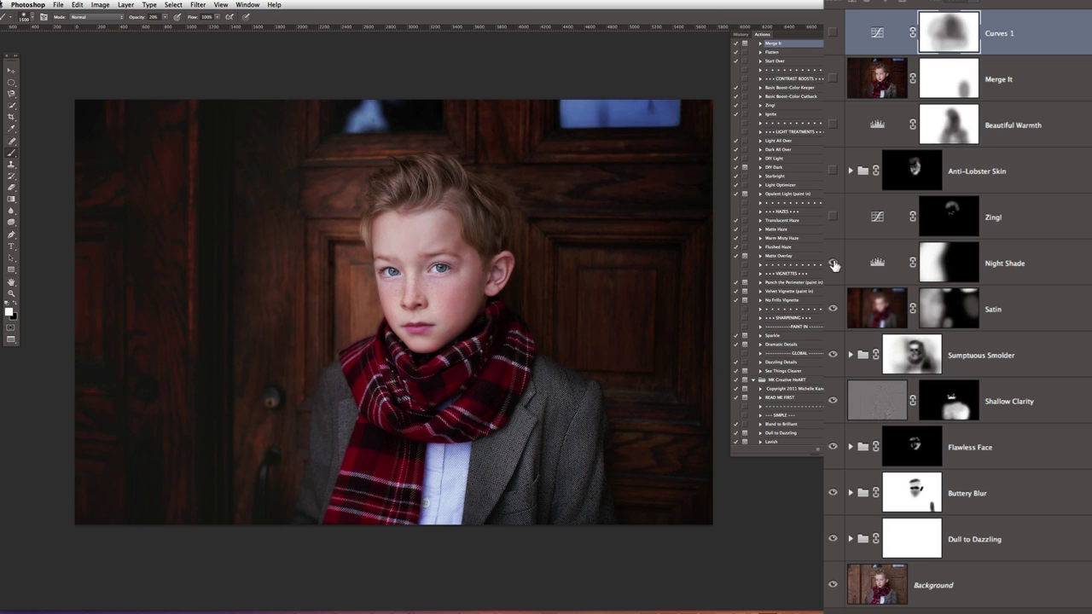
left_click(833, 218)
left_click(835, 217)
left_click(834, 218)
- Compare the portrait with and without Anti-Lobster Skin, and show Beautiful Warmth, Merge It and Curves 1 again
left_click(832, 171)
left_click(833, 172)
left_click(833, 173)
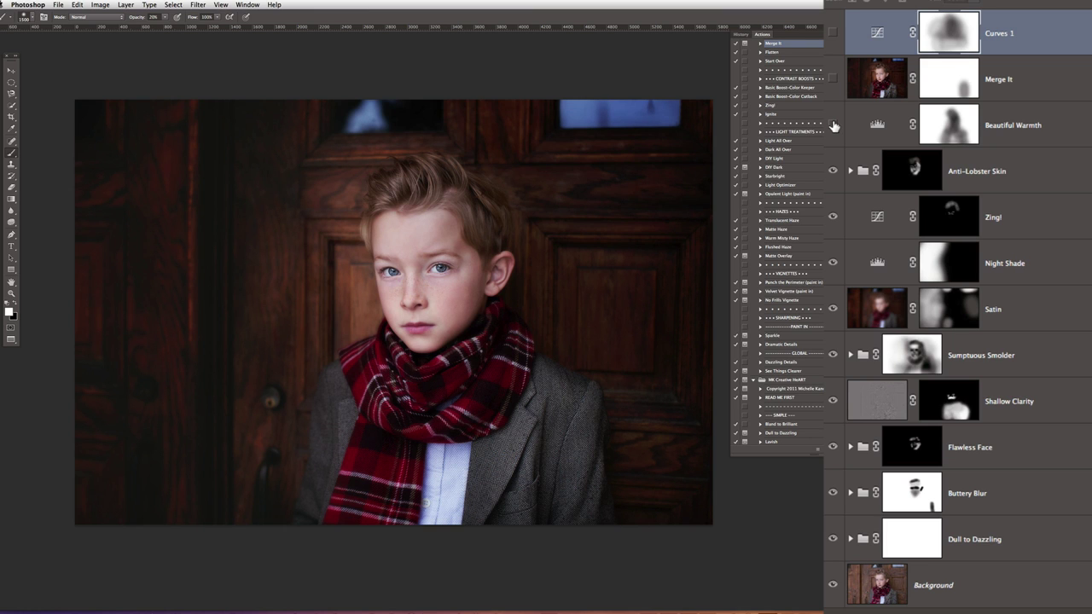
left_click(834, 78)
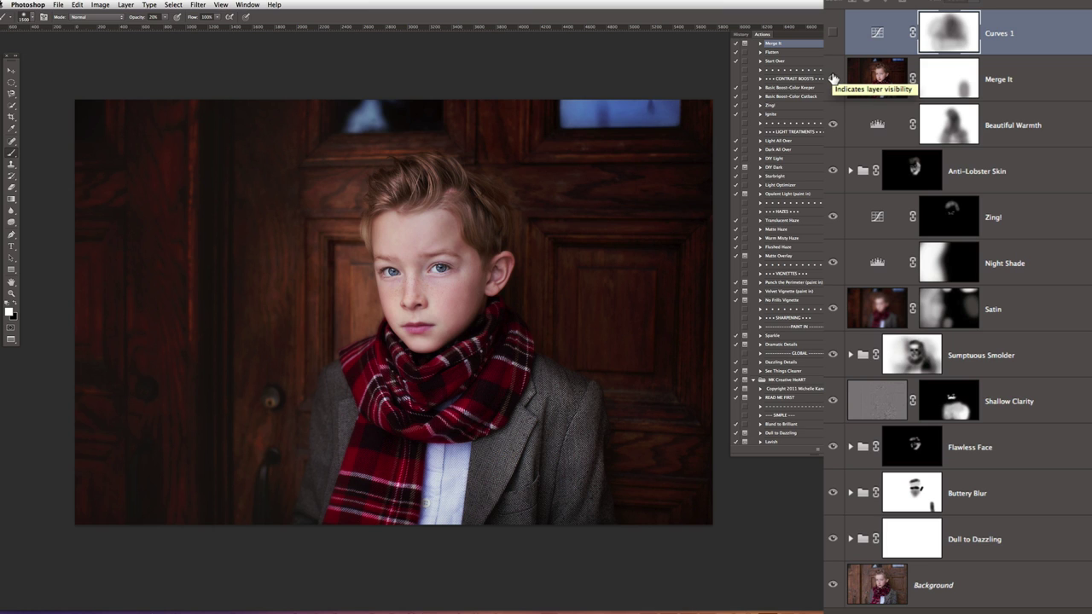
left_click(834, 33)
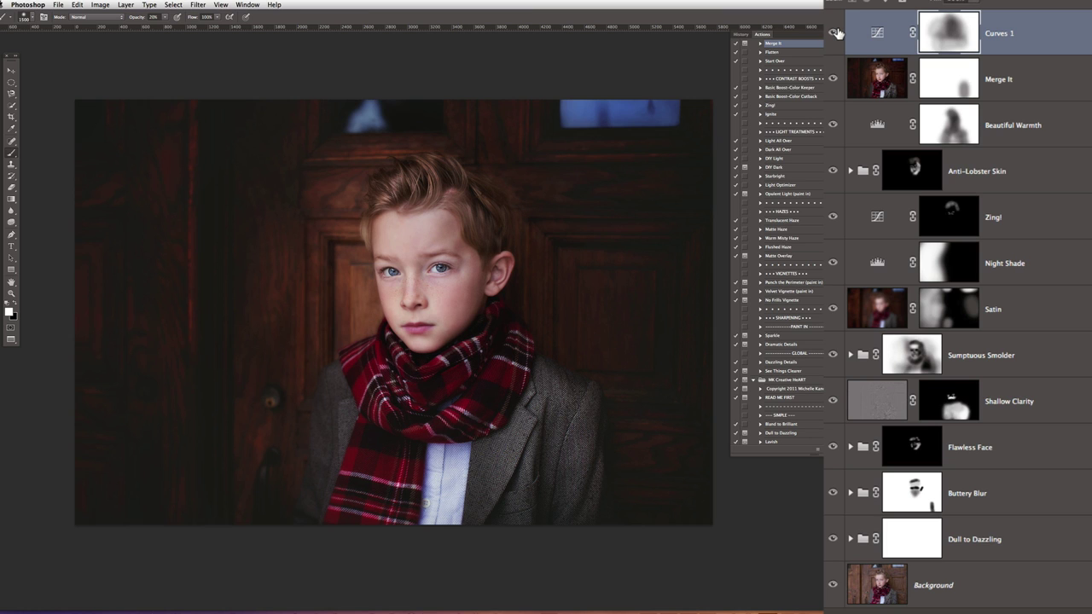